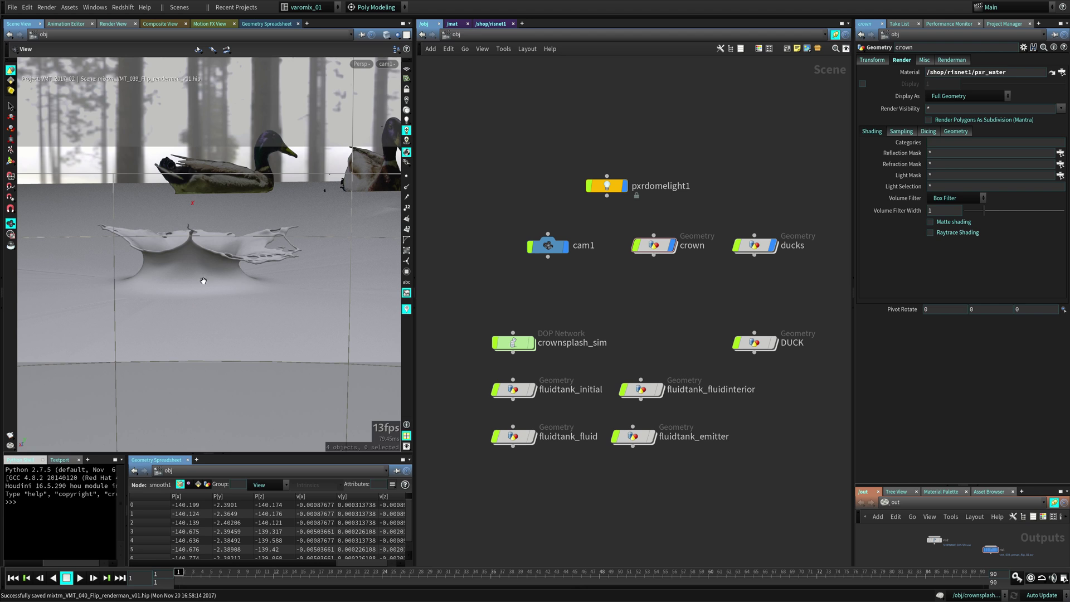
# Inspect the splash and the ducks object from a free viewpoint, return the viewport to cam1, and clear the selection.
pyautogui.moveTo(203, 266); pyautogui.dragTo(240, 316)
pyautogui.moveTo(334, 244); pyautogui.dragTo(240, 161)
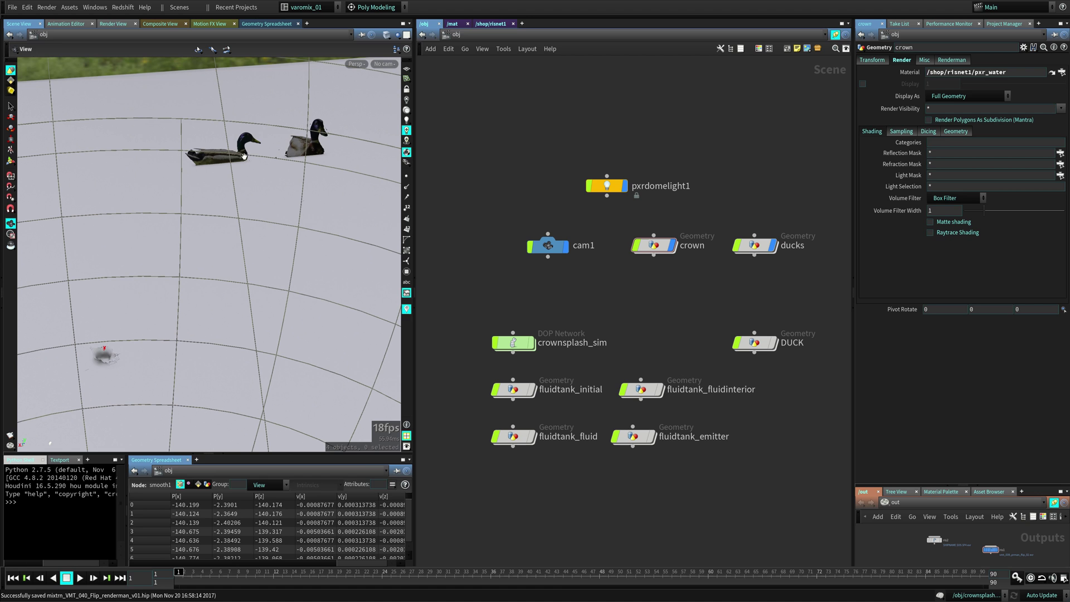
pyautogui.click(755, 245)
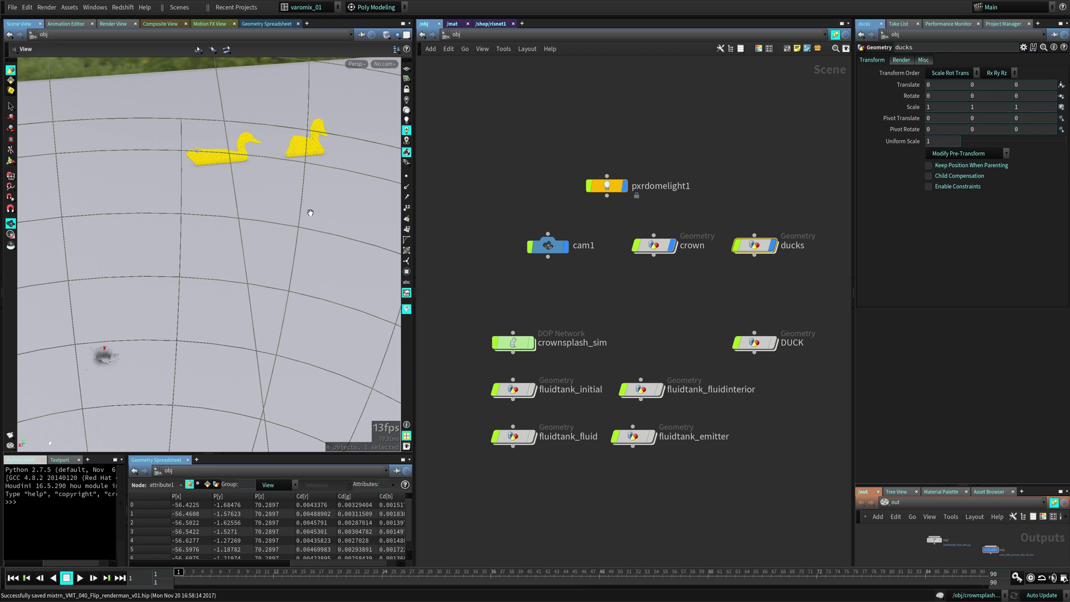
pyautogui.moveTo(311, 213); pyautogui.dragTo(229, 267)
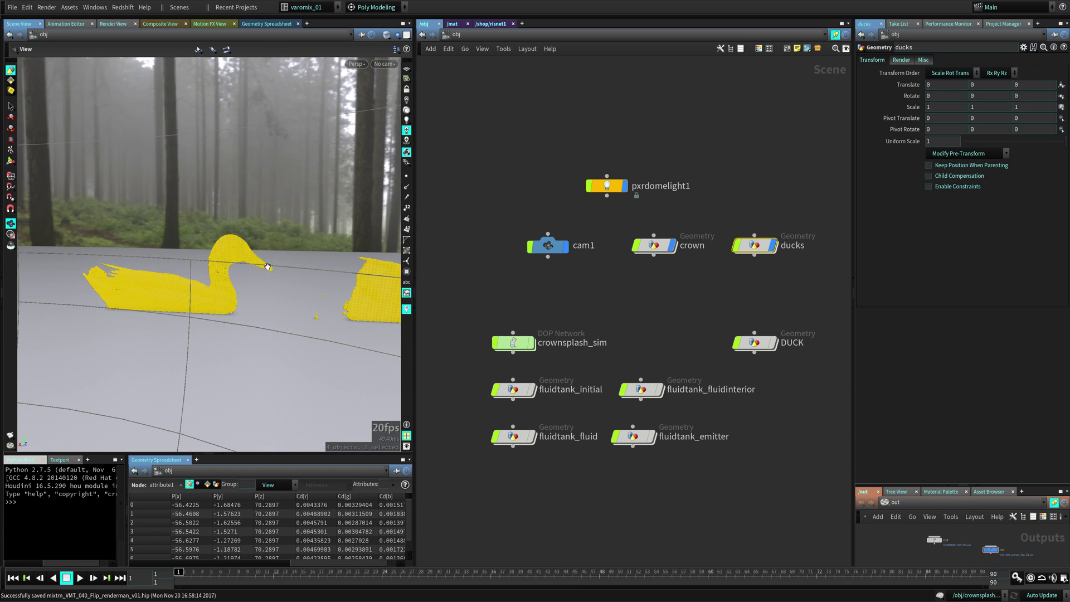
pyautogui.click(386, 66)
pyautogui.click(392, 125)
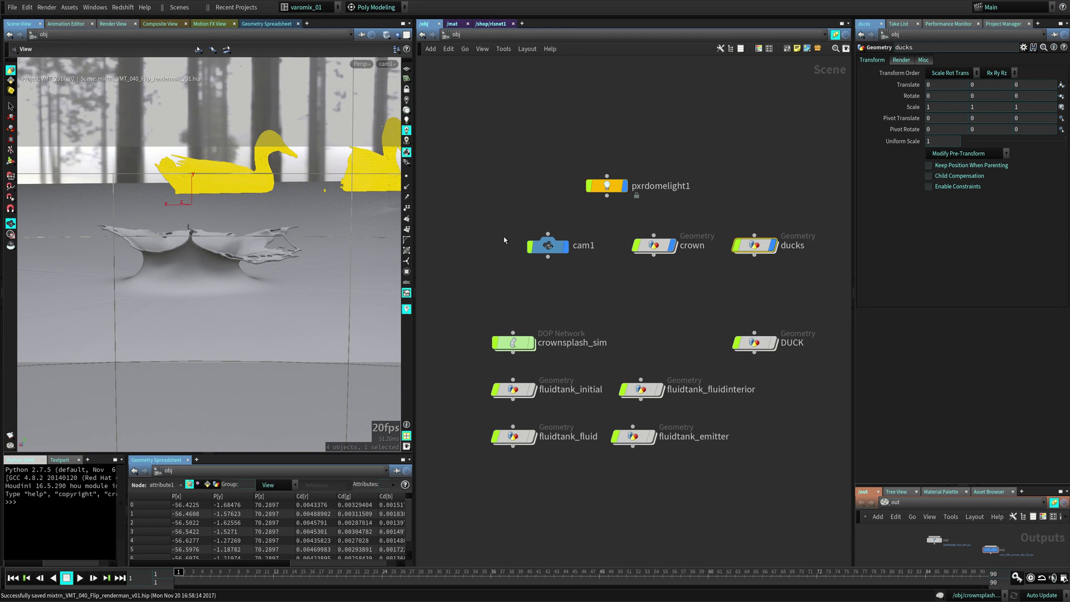
pyautogui.click(485, 236)
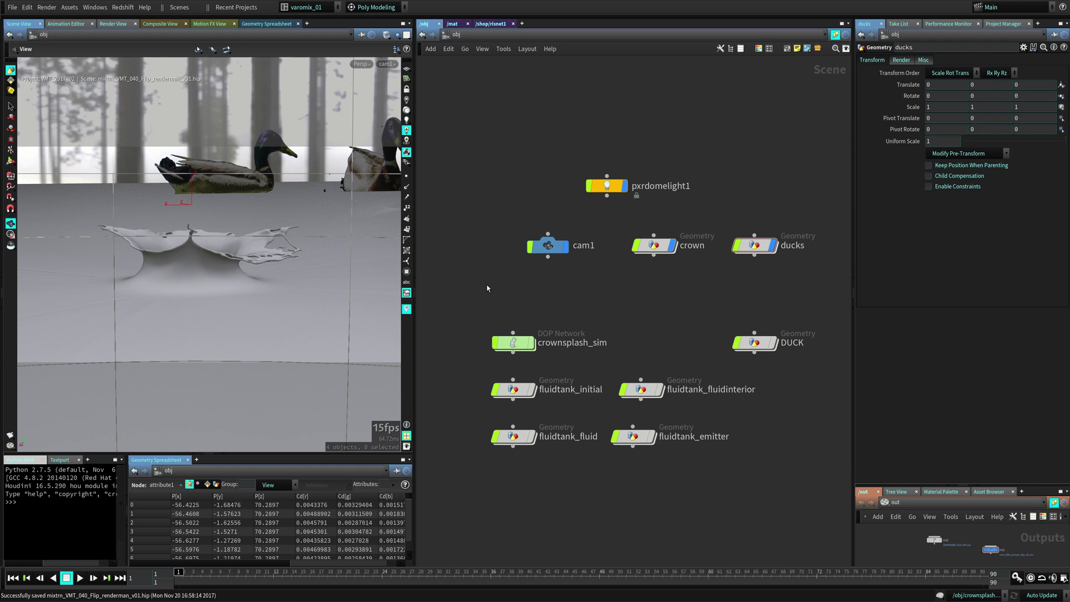
# Select the crownsplash_sim network and display the Particle Fluids shelf tools.
pyautogui.moveTo(552, 297); pyautogui.dragTo(555, 232, button='middle')
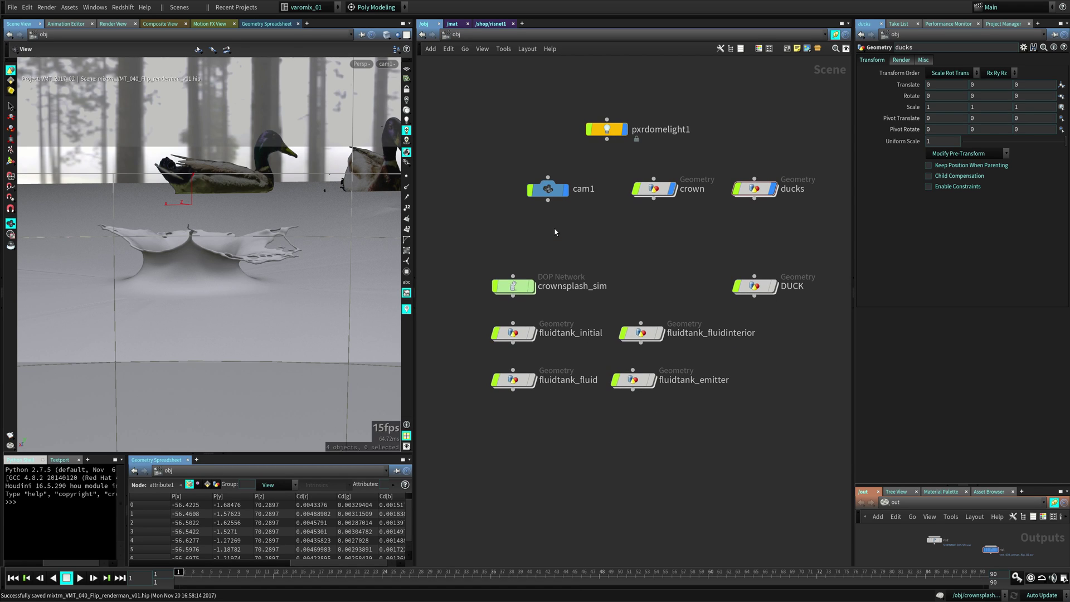
pyautogui.doubleClick(522, 284)
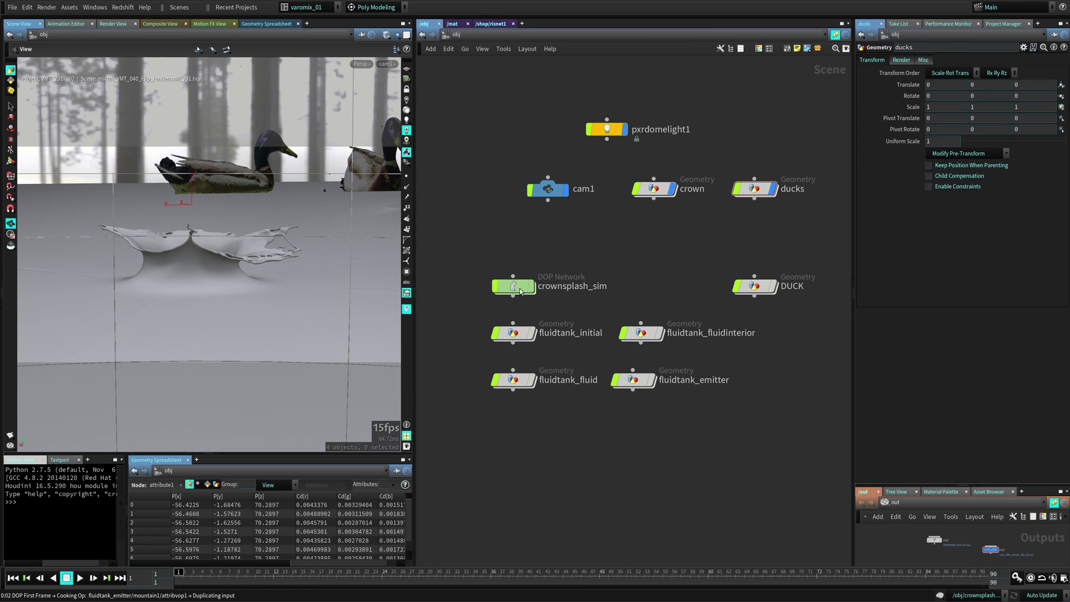
pyautogui.click(590, 16)
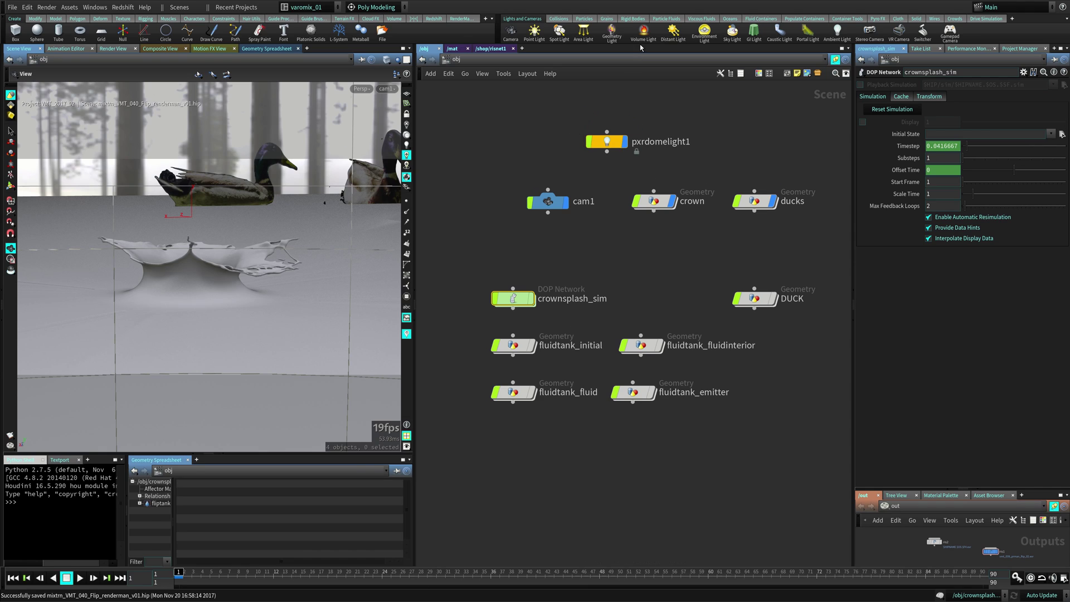
pyautogui.click(662, 19)
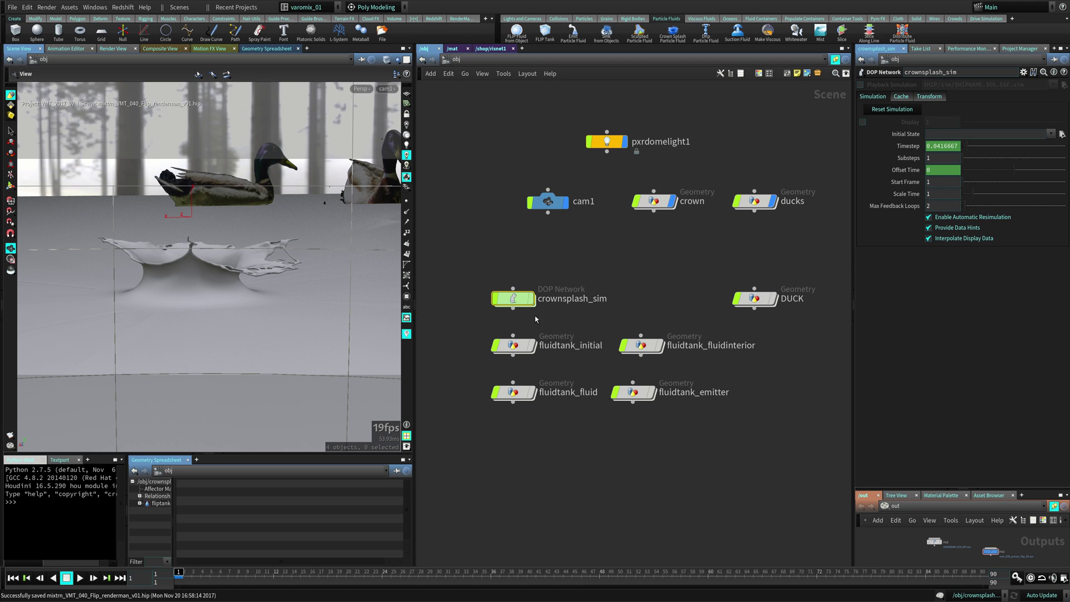
# Enter the crownsplash_sim network and set the fliptank object's particle separation to 0.1.
pyautogui.moveTo(517, 347)
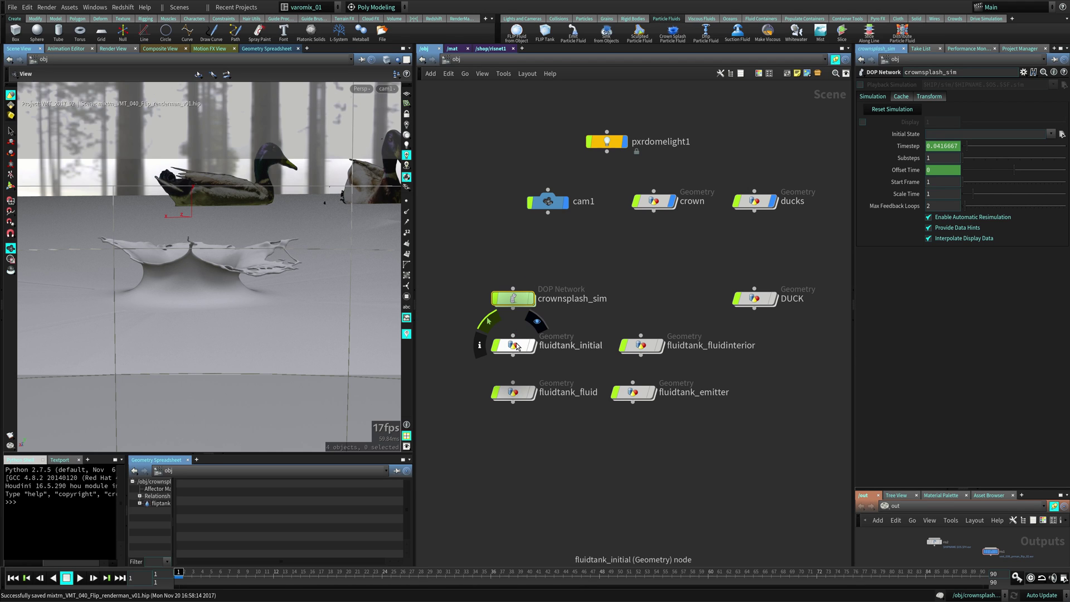
pyautogui.doubleClick(517, 301)
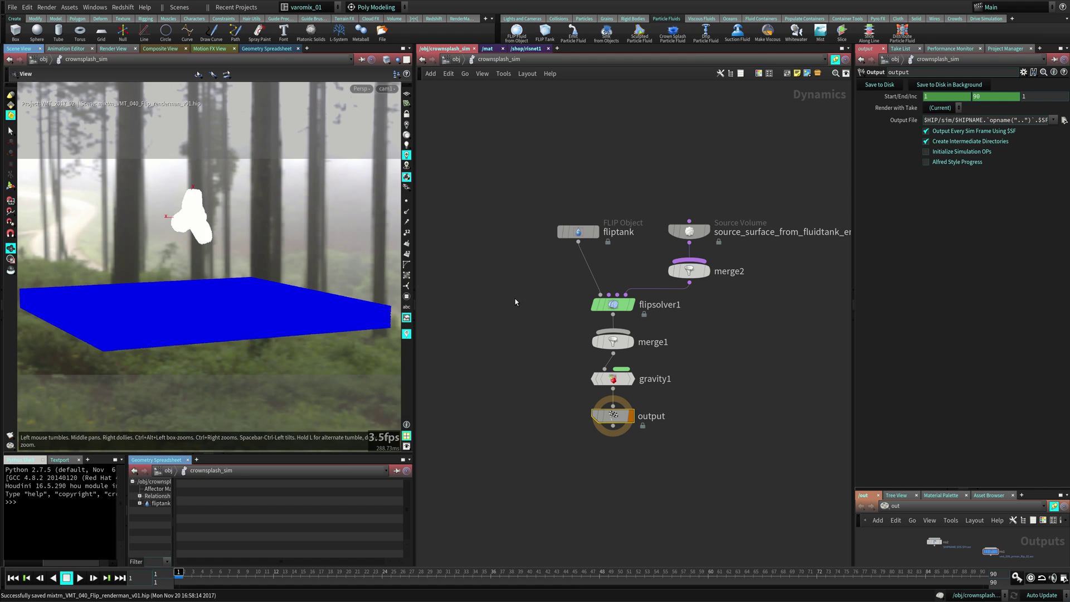
pyautogui.click(577, 231)
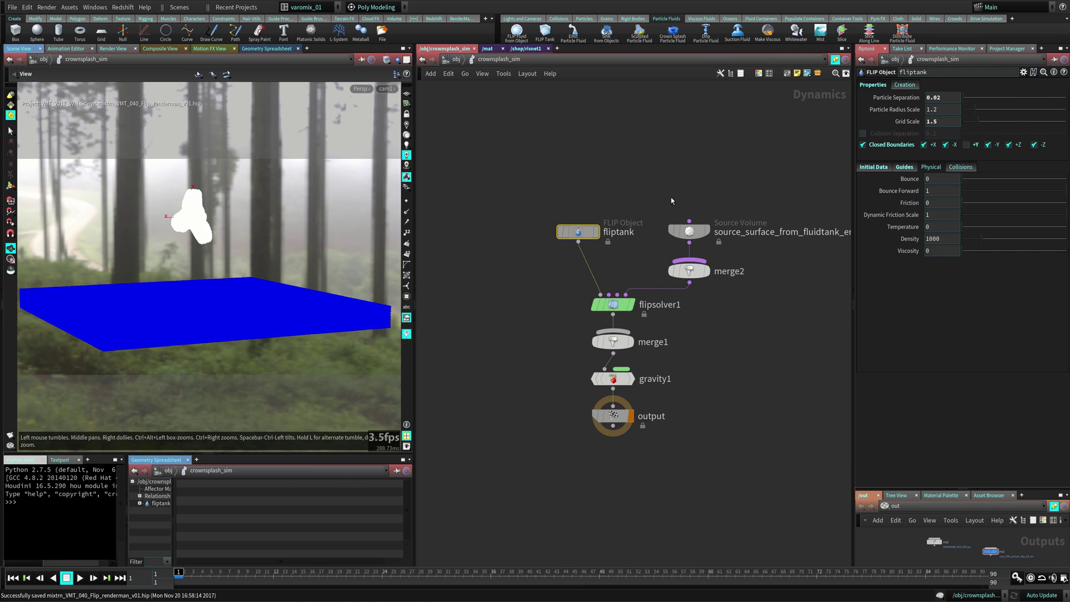
pyautogui.click(726, 148)
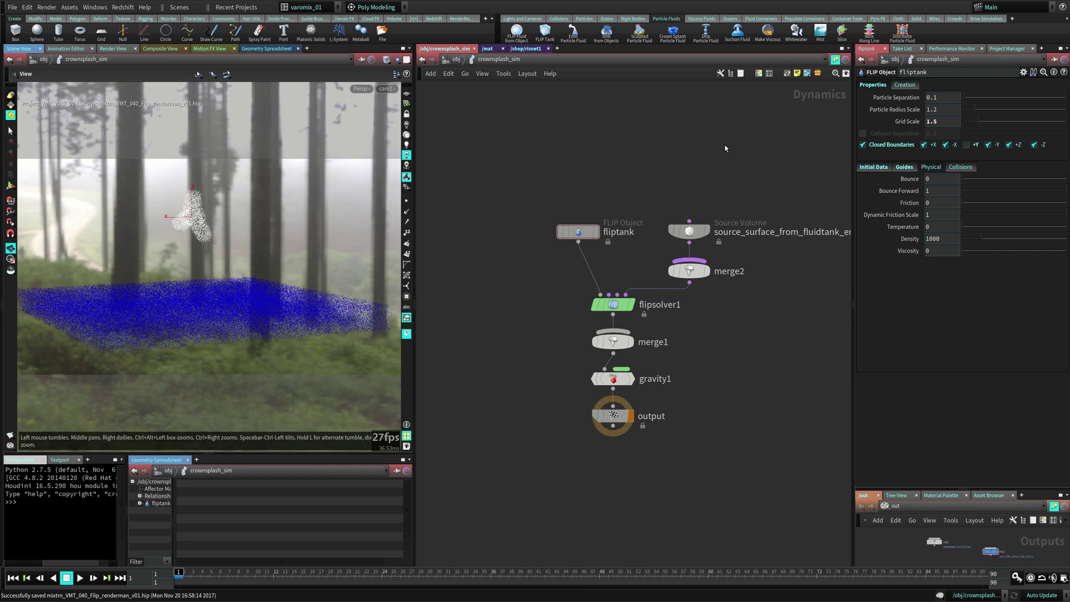
# Play the FLIP simulation up to frame 62 and examine the crown splash particles up close.
pyautogui.press('Up')
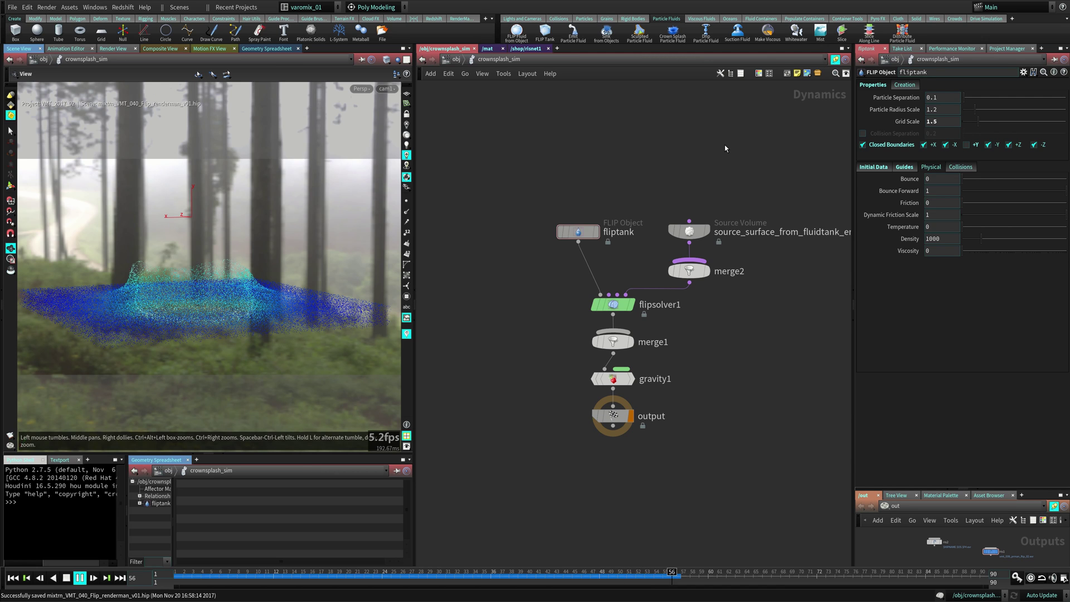
pyautogui.press('Escape')
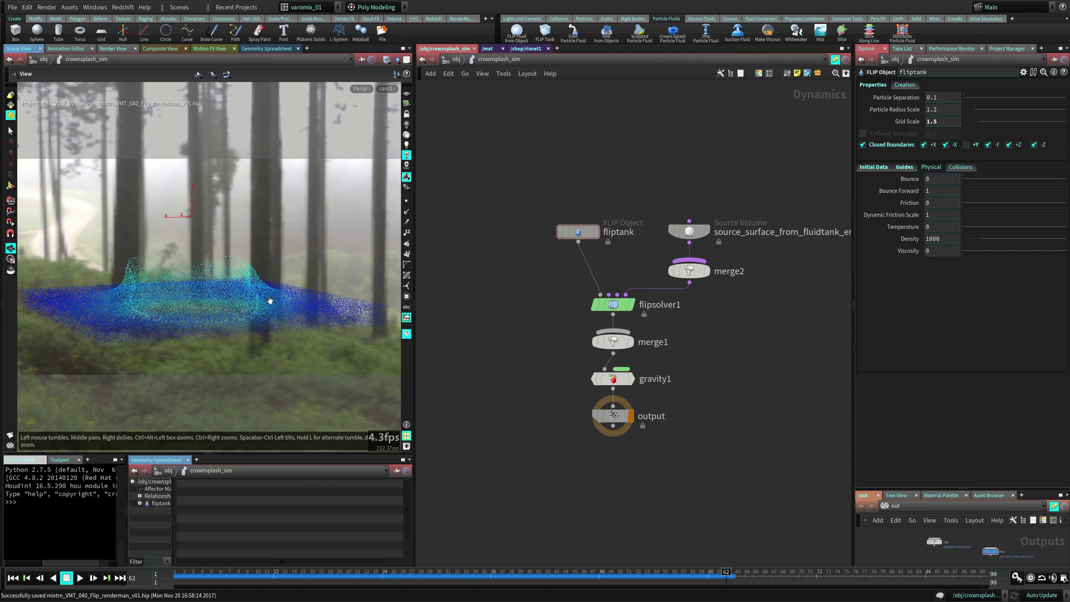
pyautogui.moveTo(318, 210); pyautogui.dragTo(469, 285)
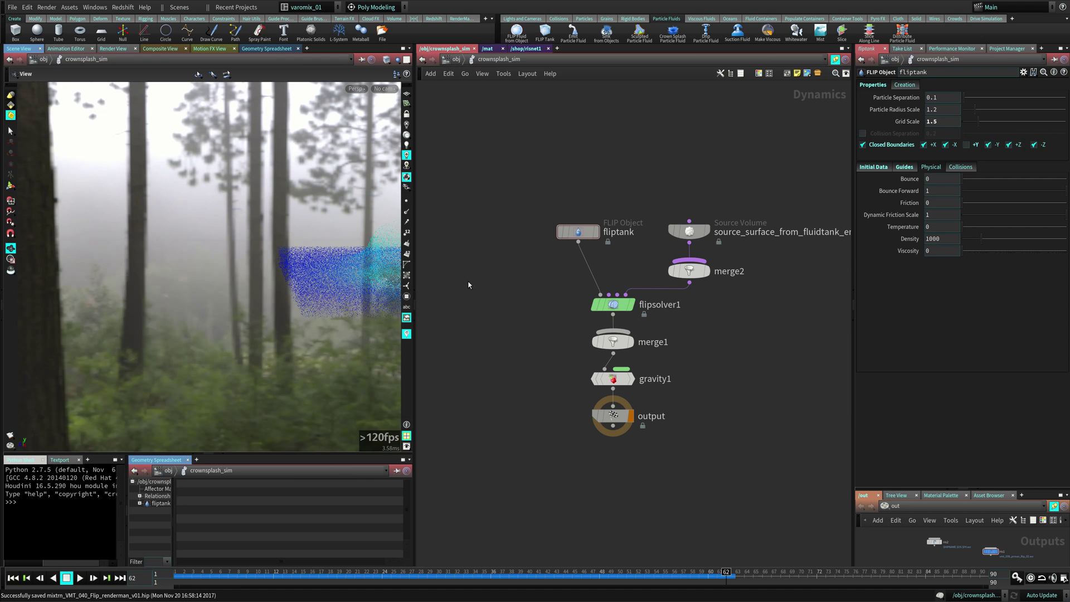
pyautogui.moveTo(343, 300); pyautogui.dragTo(121, 301, button='middle')
pyautogui.moveTo(120, 302); pyautogui.dragTo(222, 299, button='right')
pyautogui.moveTo(222, 299); pyautogui.dragTo(244, 313, button='middle')
pyautogui.moveTo(244, 313); pyautogui.dragTo(268, 299)
# Display the viewport particles as Points, check the splash, and return to the first frame.
pyautogui.click(406, 177)
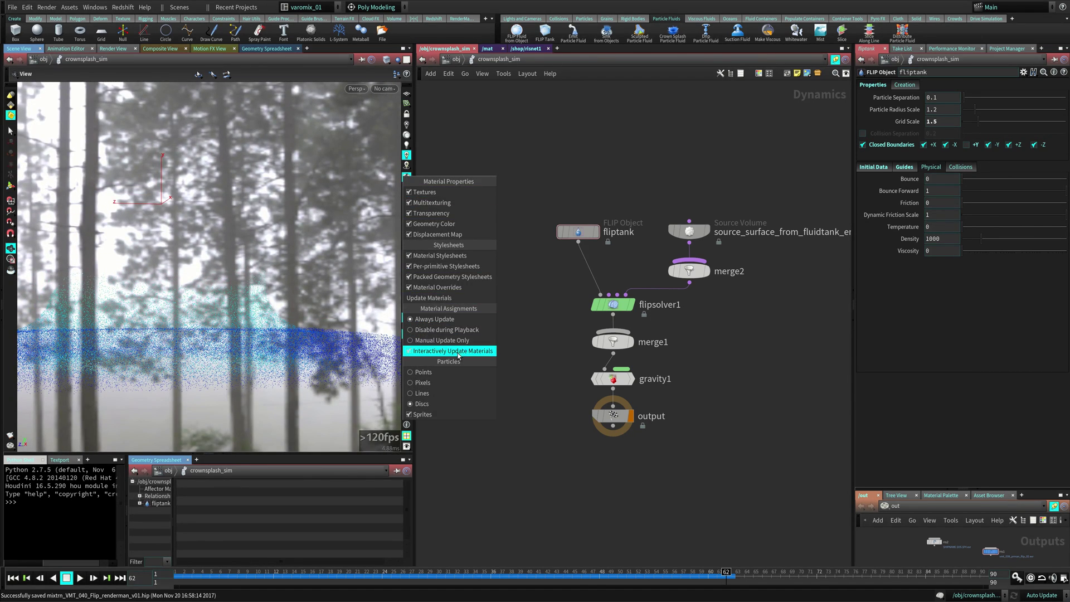
pyautogui.click(450, 374)
pyautogui.moveTo(275, 329)
pyautogui.mouseDown()
pyautogui.moveTo(237, 346)
pyautogui.moveTo(295, 308)
pyautogui.mouseUp()
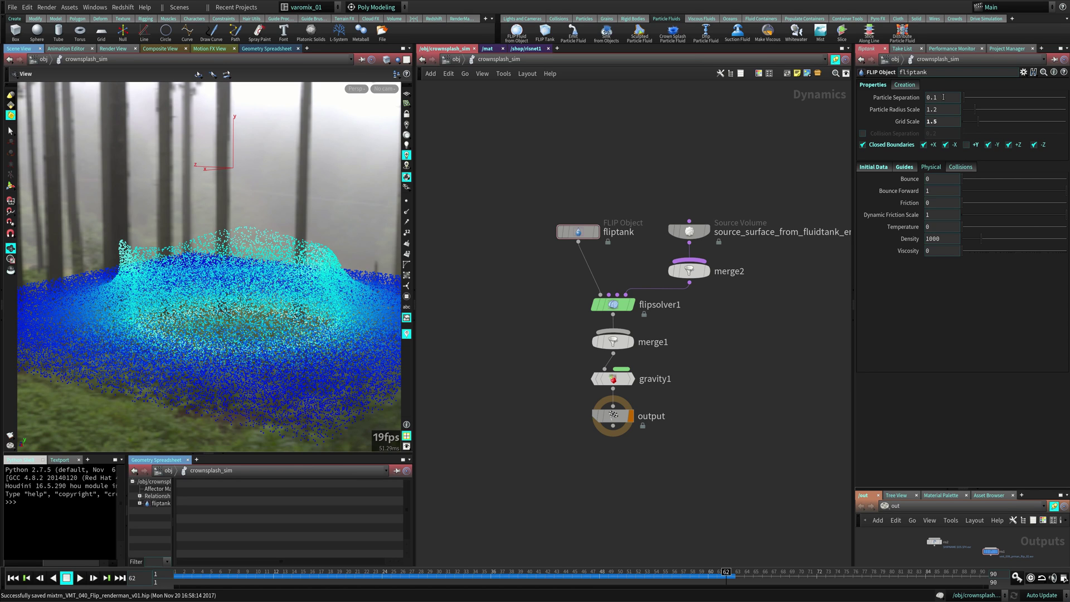
pyautogui.hotkey('ctrl', 'Up')
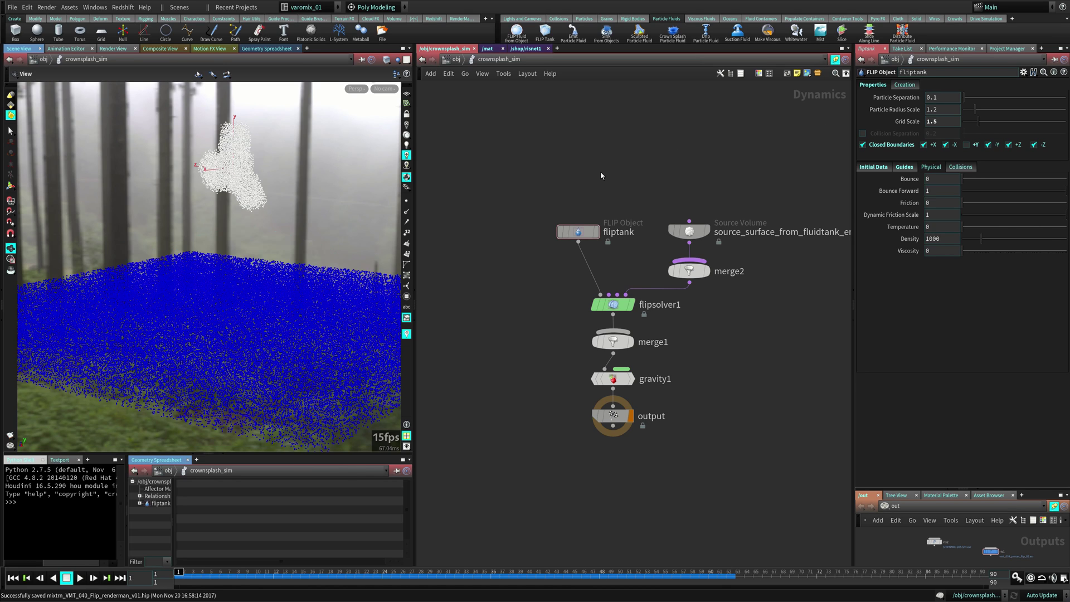
# Open the fluidtank_fluid object, play its surface briefly, and examine the meshed splash at frame 43.
pyautogui.press('u')
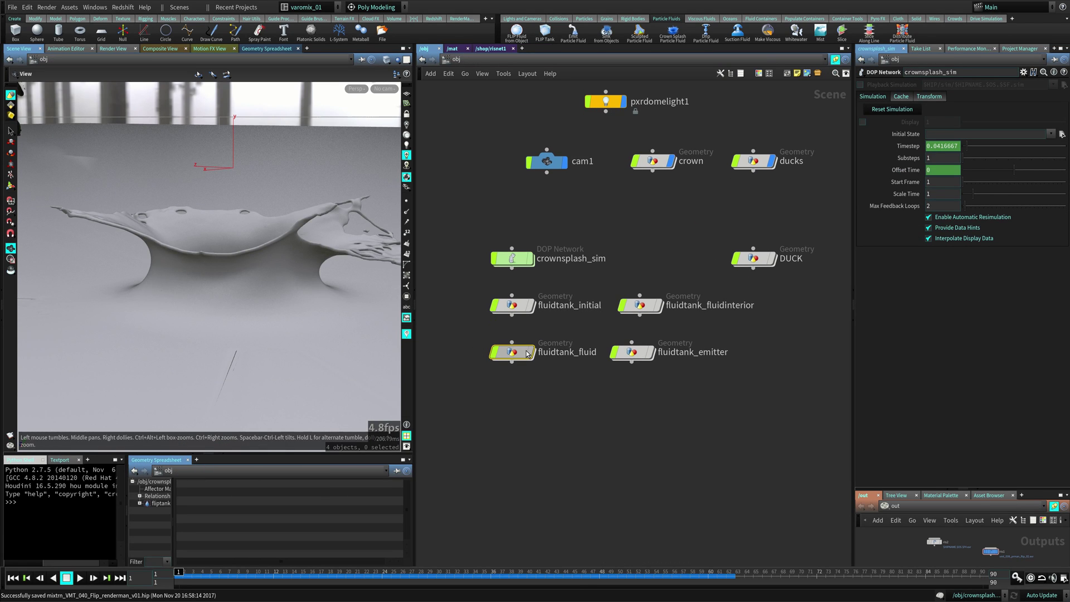
pyautogui.doubleClick(525, 353)
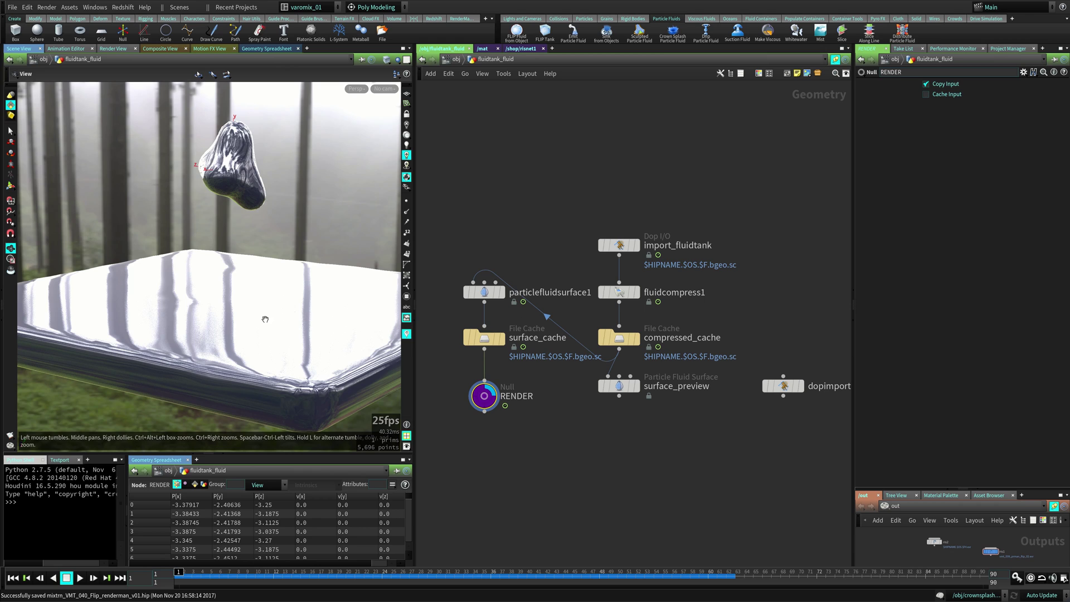
pyautogui.press('Up')
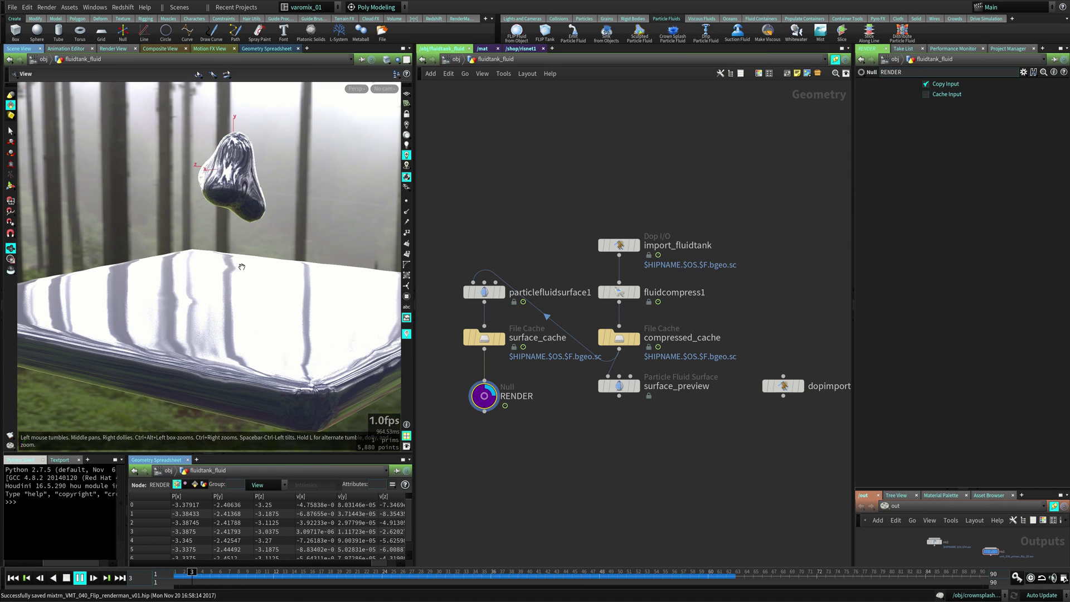
pyautogui.press('Escape')
pyautogui.click(554, 573)
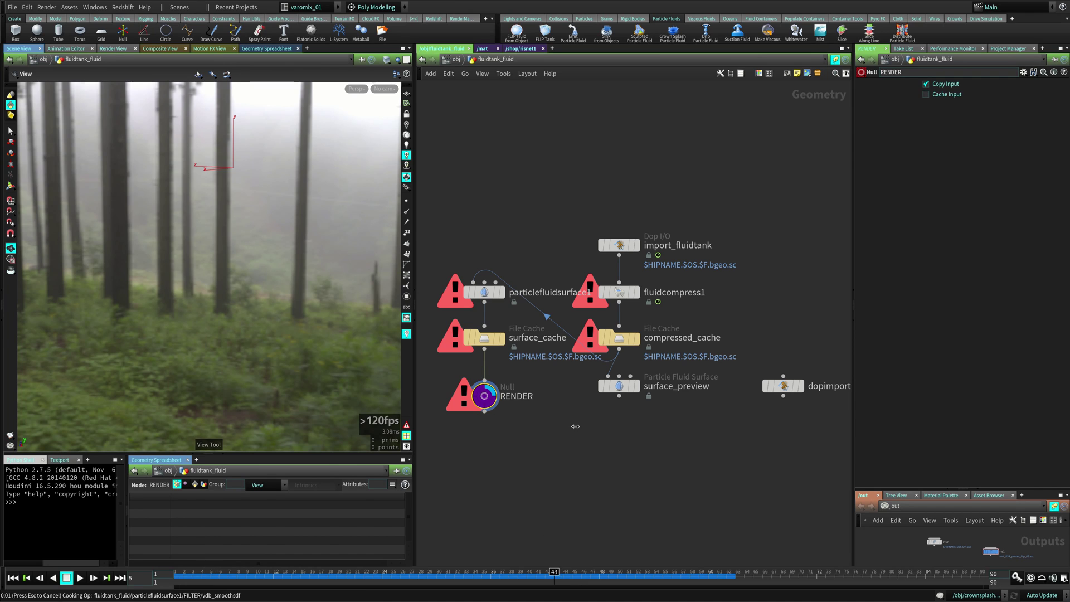
pyautogui.moveTo(167, 323); pyautogui.dragTo(224, 320)
pyautogui.moveTo(224, 320); pyautogui.dragTo(357, 342, button='right')
pyautogui.moveTo(357, 343); pyautogui.dragTo(217, 309)
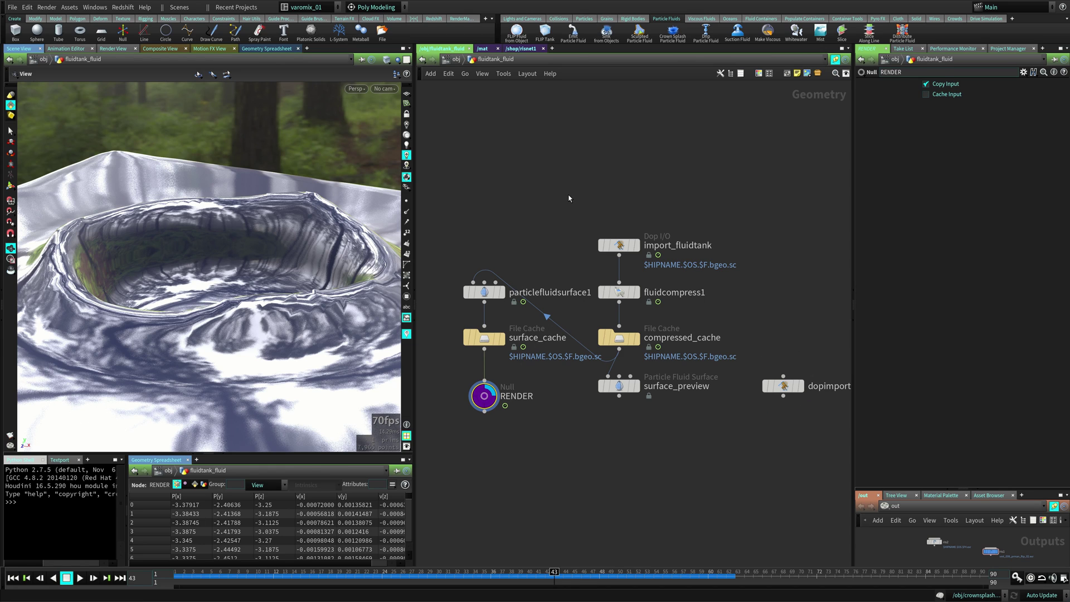
# Create a File geometry object at scene level beside the ducks and name it CrownSplash.
pyautogui.press('u')
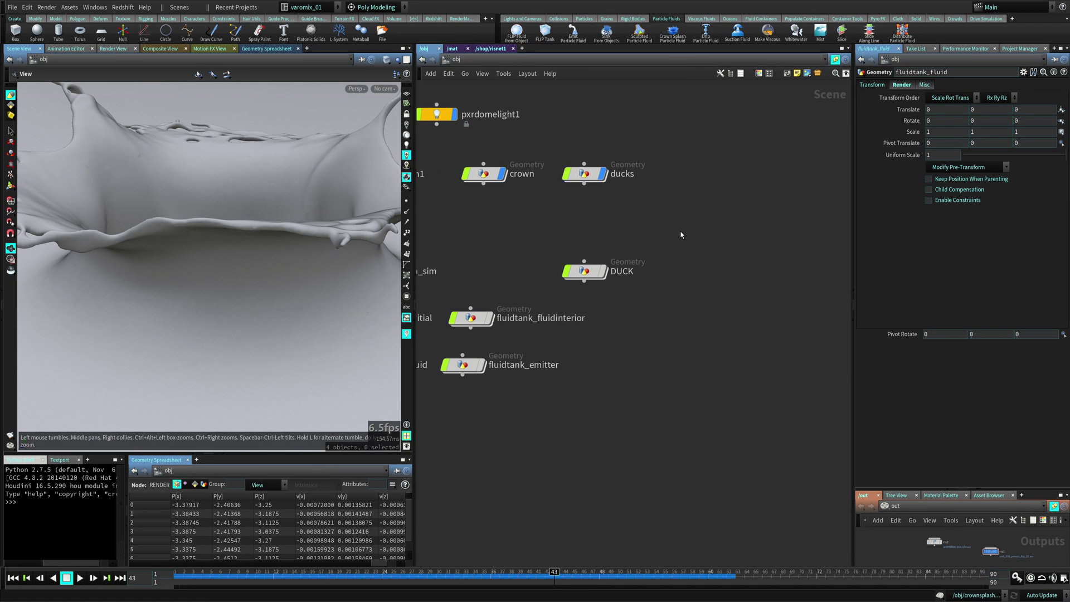
pyautogui.press('Tab')
pyautogui.write('file')
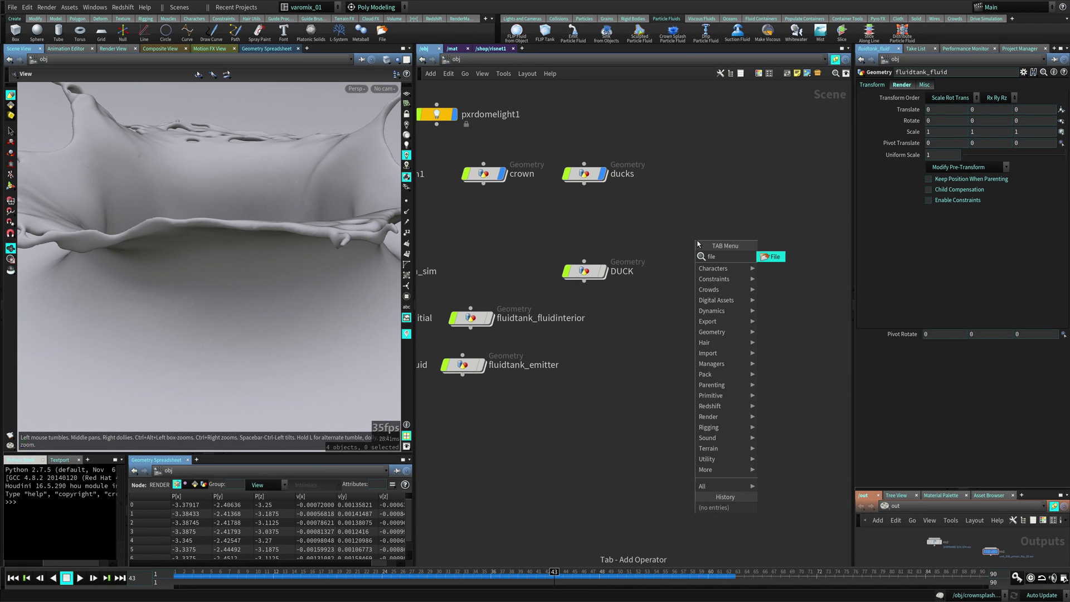
pyautogui.click(780, 256)
pyautogui.click(729, 201)
pyautogui.click(763, 202)
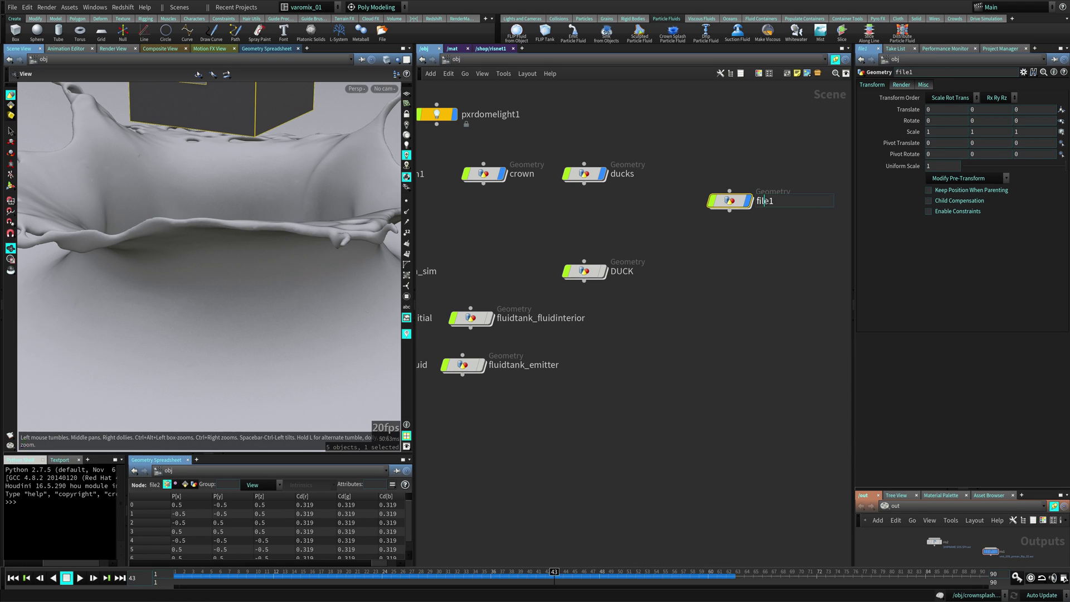
pyautogui.doubleClick(764, 202)
pyautogui.write('CrownSplash')
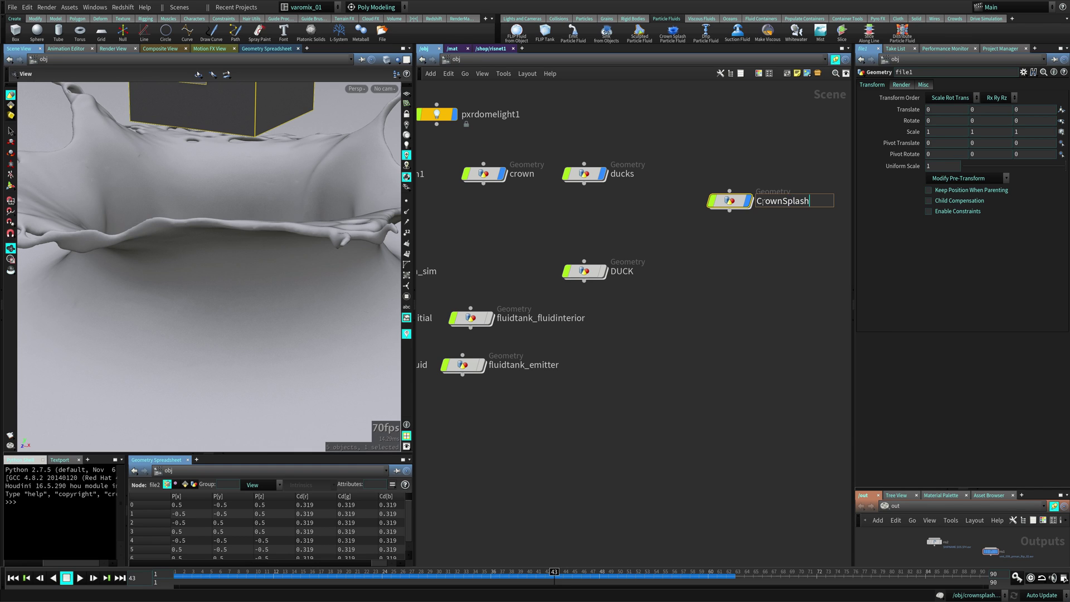
pyautogui.press('Return')
# Copy the file node that loads vmt_039_crownSplash.bgeo from inside the crown object and return to scene level.
pyautogui.doubleClick(484, 174)
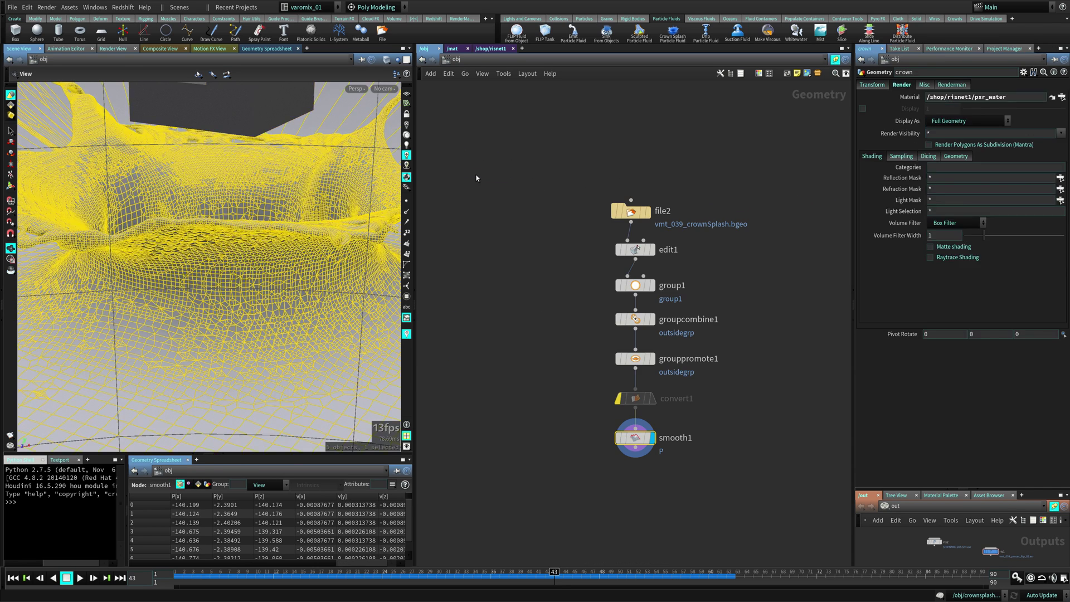
pyautogui.moveTo(545, 166); pyautogui.dragTo(706, 228)
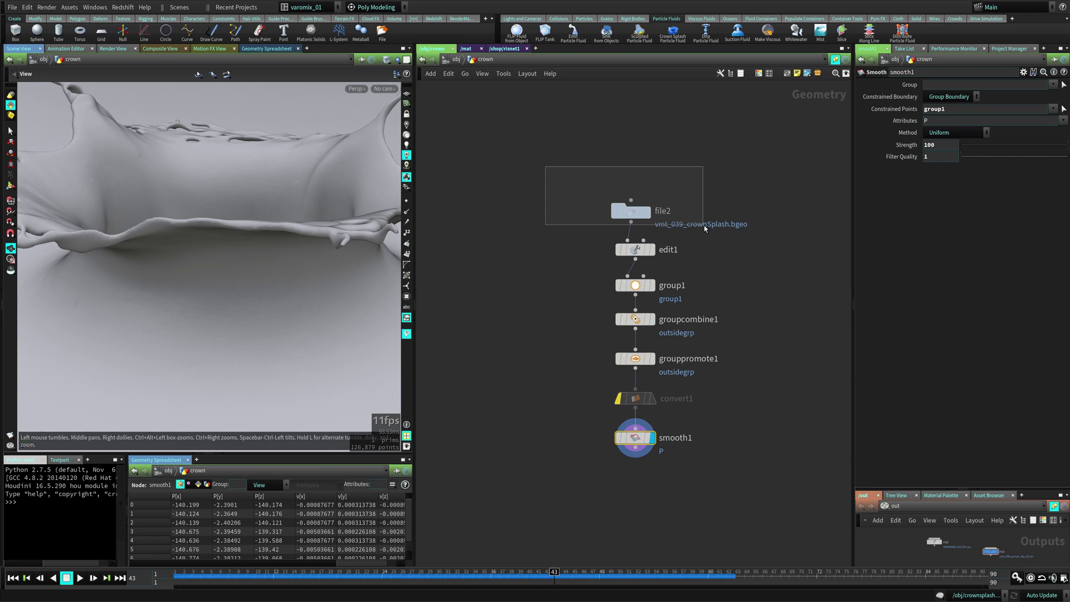
pyautogui.moveTo(705, 225); pyautogui.dragTo(705, 225)
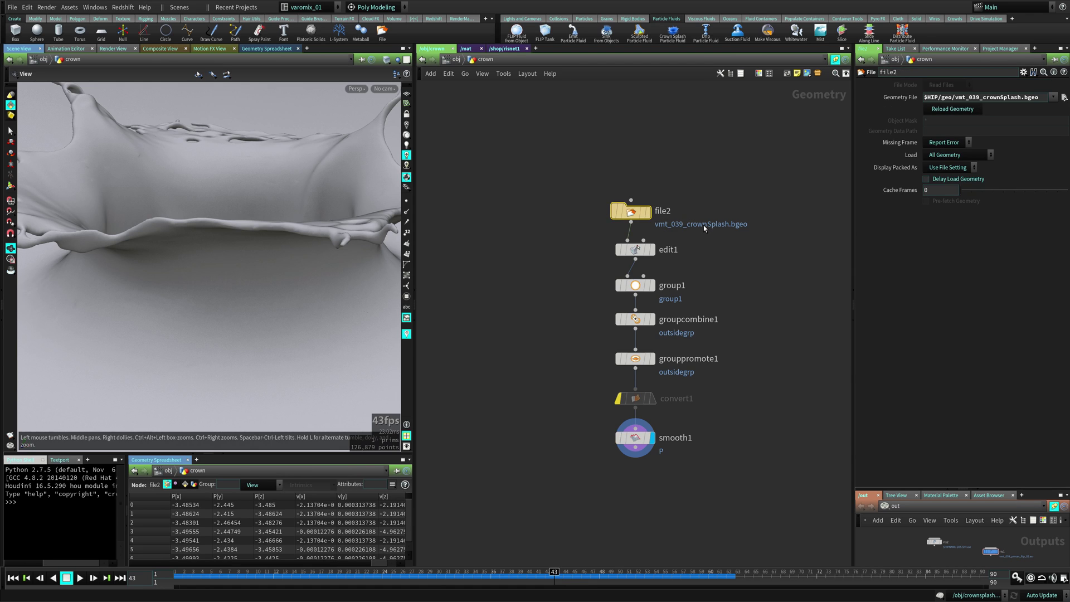
pyautogui.hotkey('ctrl', 'c')
pyautogui.press('u')
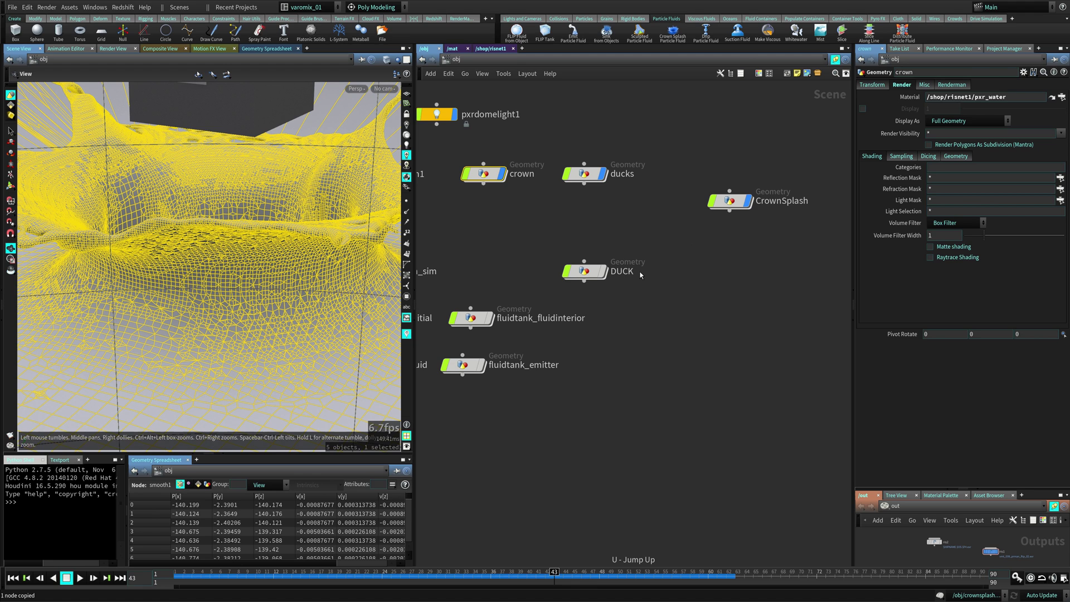
# Replace the default file node inside CrownSplash with the copied vmt_039_crownSplash.bgeo node and view the splash geometry.
pyautogui.doubleClick(732, 204)
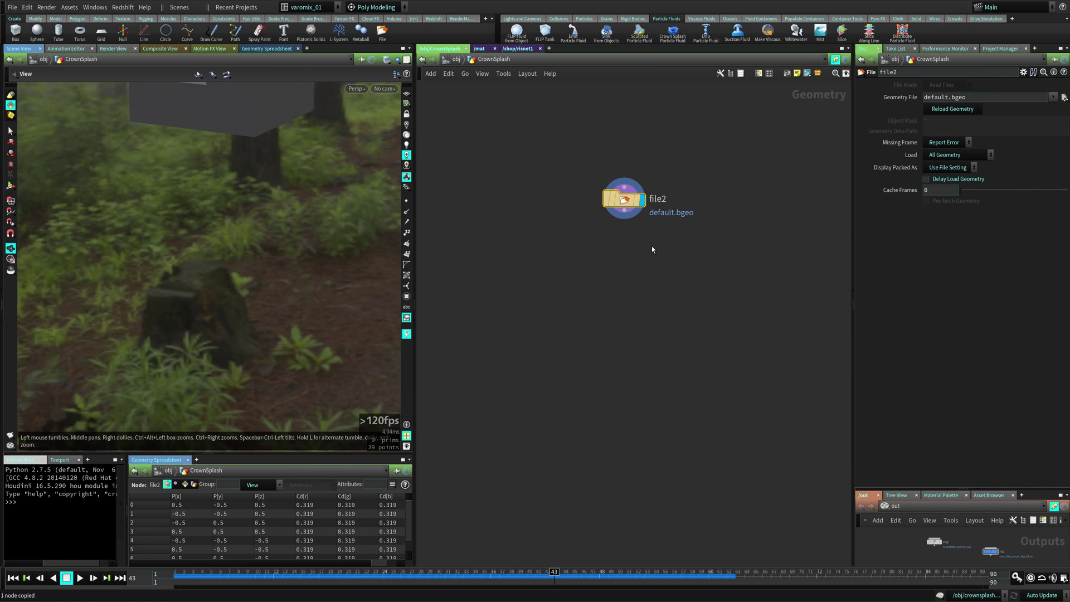
pyautogui.press('Delete')
pyautogui.hotkey('ctrl', 'v')
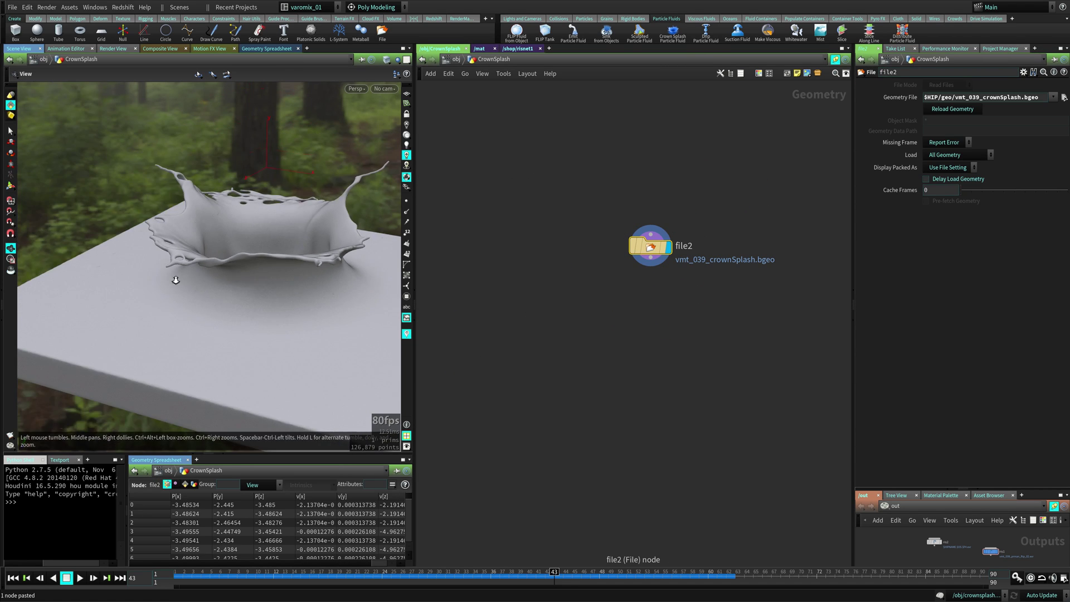
pyautogui.moveTo(176, 280); pyautogui.dragTo(234, 268)
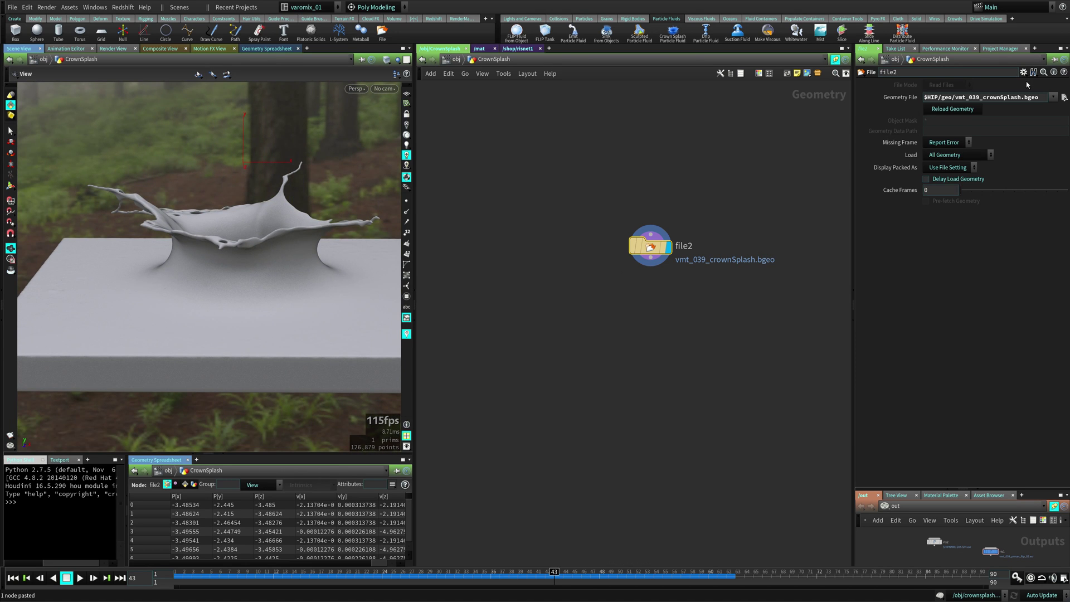
# Return the timeline to frame 1 and start a new empty scene.
pyautogui.moveTo(1039, 98); pyautogui.dragTo(950, 99)
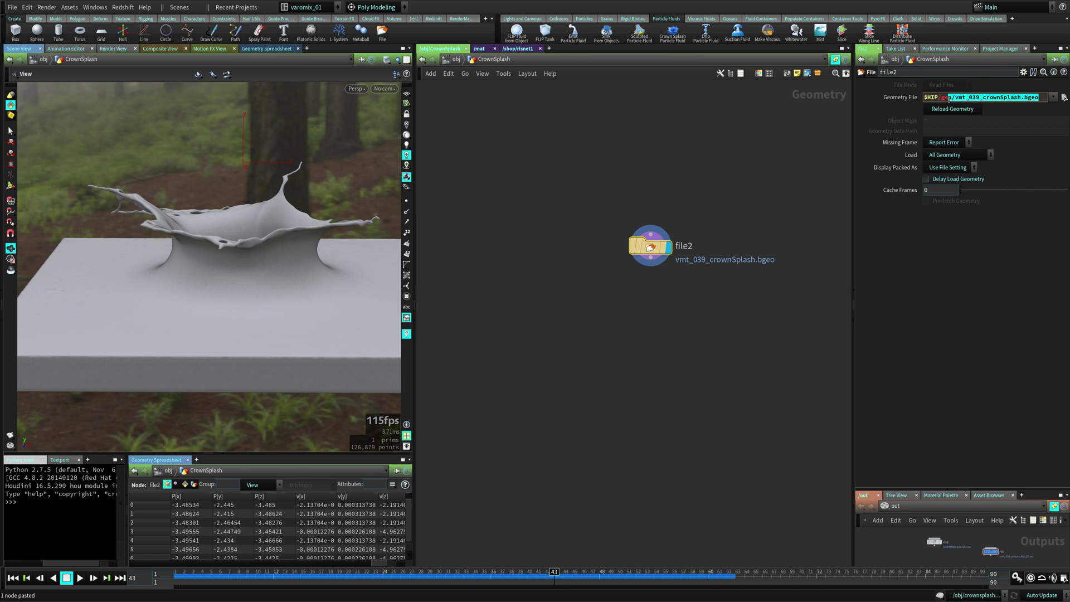
pyautogui.moveTo(291, 578); pyautogui.dragTo(176, 577)
pyautogui.moveTo(657, 355); pyautogui.dragTo(647, 310, button='middle')
pyautogui.moveTo(643, 203); pyautogui.dragTo(629, 212)
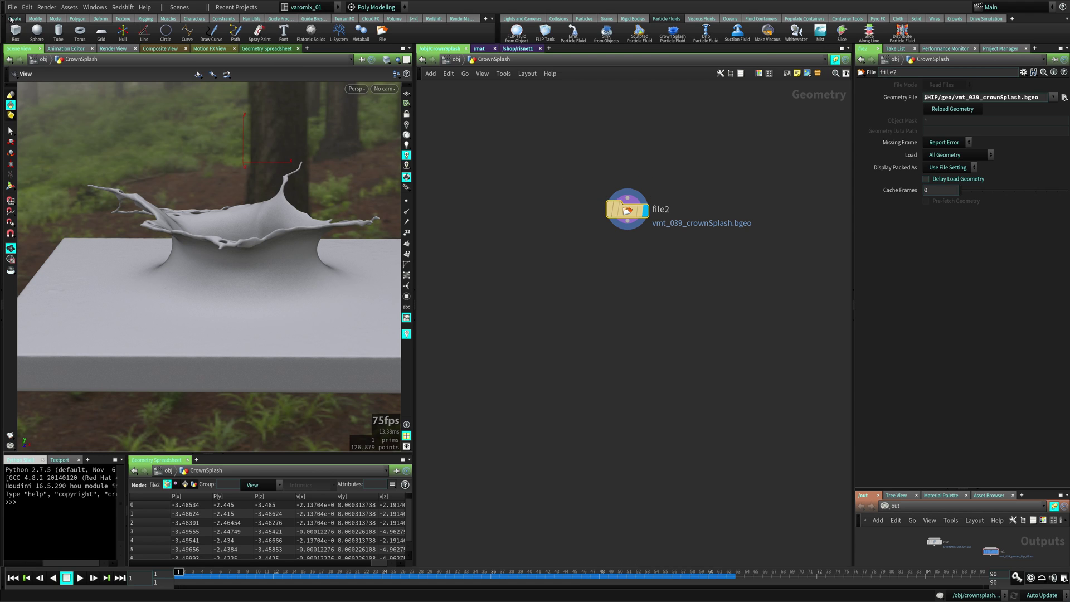
pyautogui.click(13, 8)
pyautogui.click(14, 28)
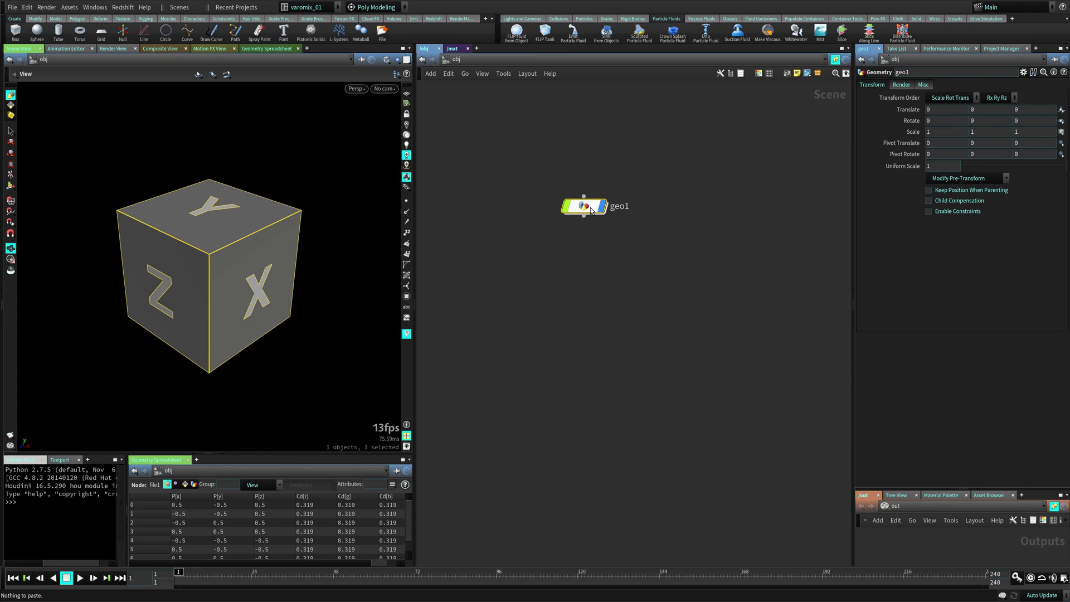
# Rename the scene's geometry object as crown.
pyautogui.doubleClick(618, 208)
pyautogui.write('cro')
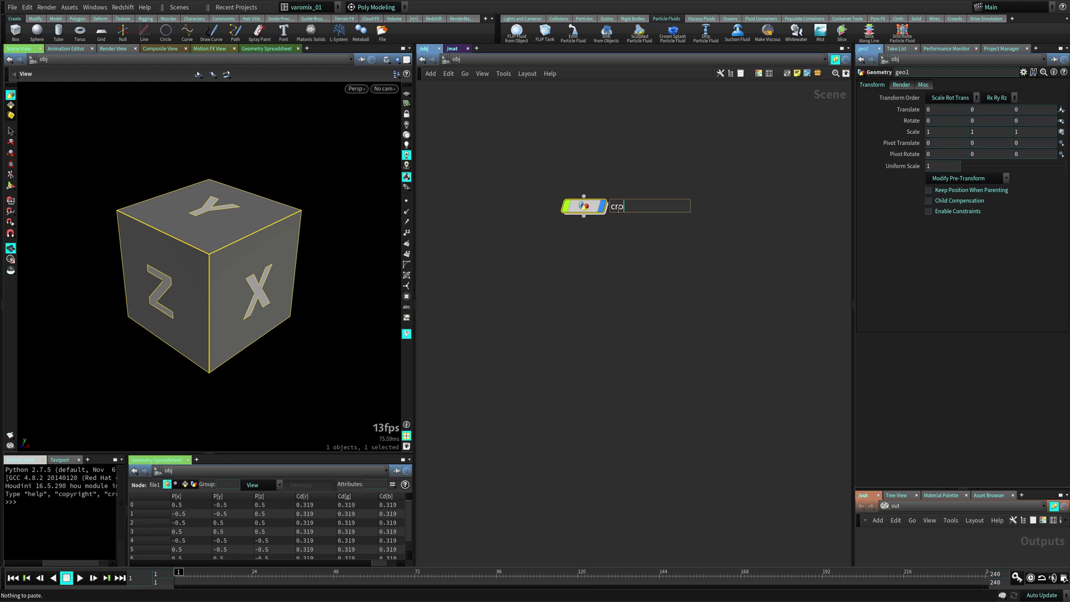
pyautogui.write('wn')
pyautogui.press('Return')
# Paste the copied vmt_039_crownSplash.bgeo file node inside crown and delete the default file node.
pyautogui.press('i')
pyautogui.hotkey('ctrl', 'v')
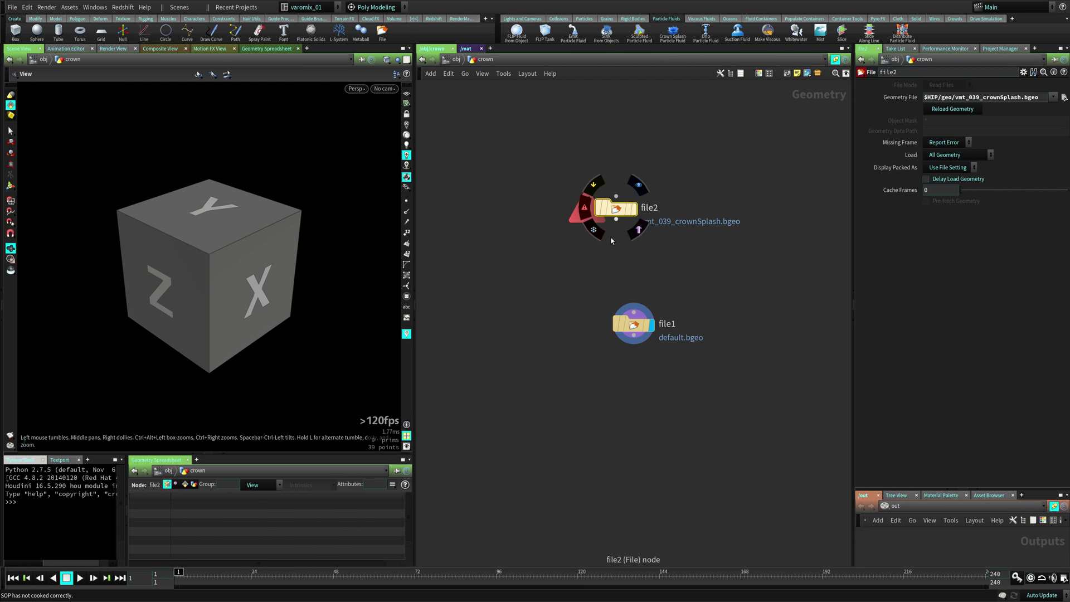
pyautogui.click(634, 324)
pyautogui.press('Delete')
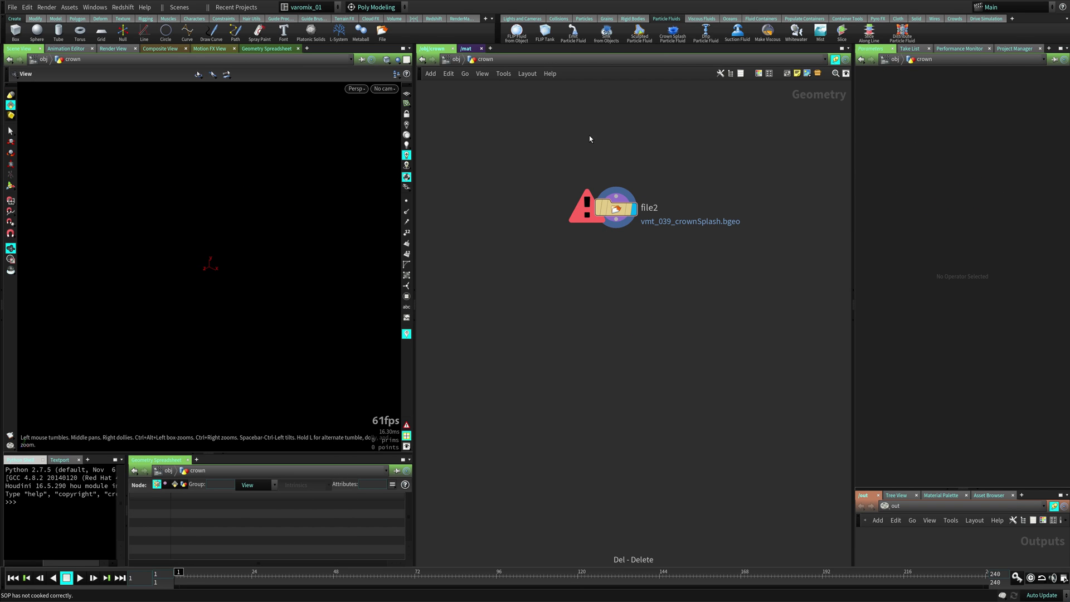
# Save the scene as mixtrn_VMT_040_Flip_renderman_TUT_v01.hip in the VMT_2017_02 folder.
pyautogui.hotkey('ctrl', 's')
pyautogui.scroll(-3, 422, 248)
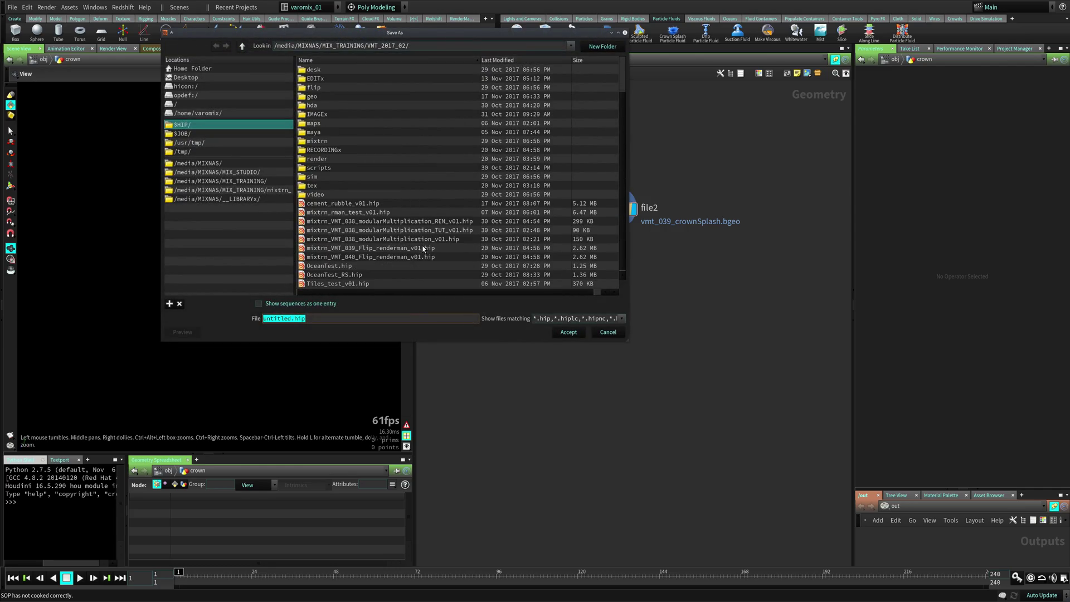
pyautogui.click(390, 257)
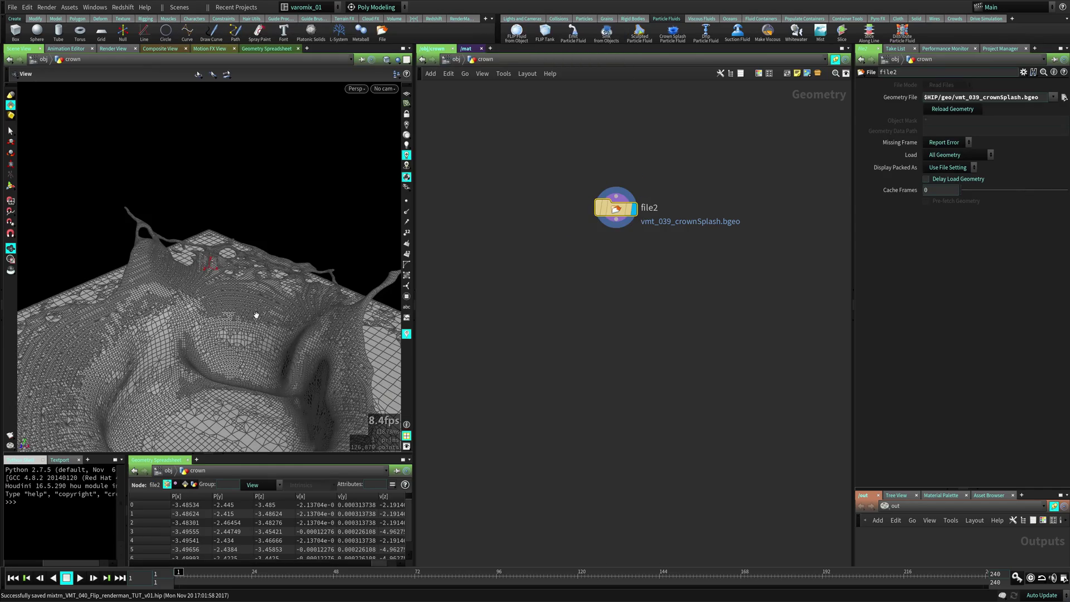
# Hide the splash's wireframe and examine the smooth-shaded crown from several angles.
pyautogui.moveTo(257, 315)
pyautogui.mouseDown()
pyautogui.moveTo(260, 280)
pyautogui.moveTo(297, 294)
pyautogui.moveTo(210, 298)
pyautogui.moveTo(192, 337)
pyautogui.moveTo(223, 292)
pyautogui.moveTo(154, 299)
pyautogui.moveTo(256, 311)
pyautogui.mouseUp()
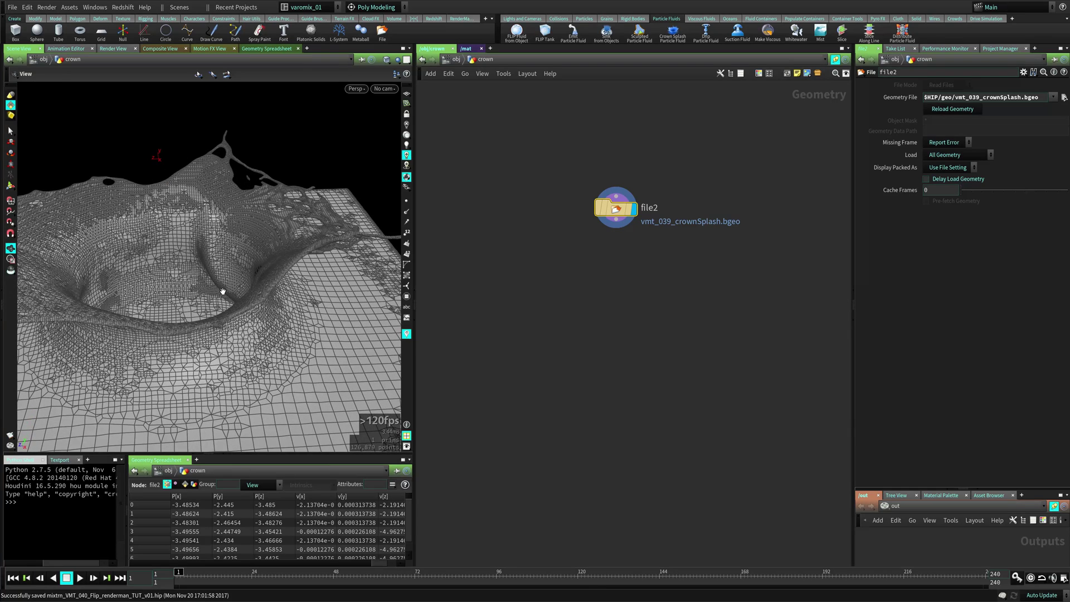
pyautogui.hotkey('shift', 'w')
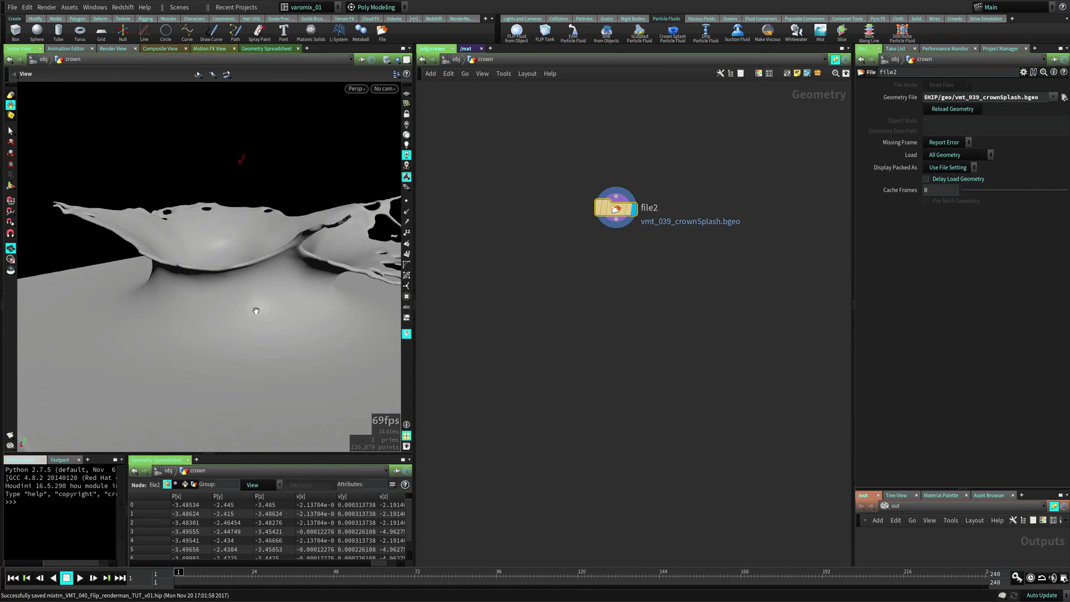
pyautogui.moveTo(256, 311); pyautogui.dragTo(249, 277, button='right')
pyautogui.moveTo(249, 277); pyautogui.dragTo(263, 315, button='middle')
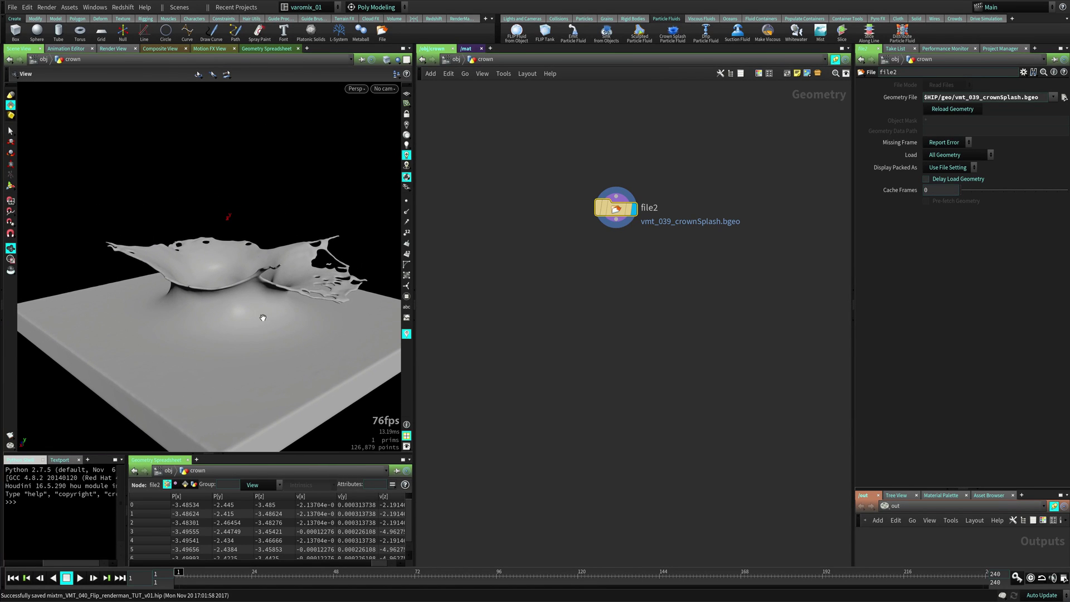
pyautogui.click(530, 264)
# Show the RenderMan RIS shelf tools and add a Pxr Dome Light at scene level.
pyautogui.click(468, 19)
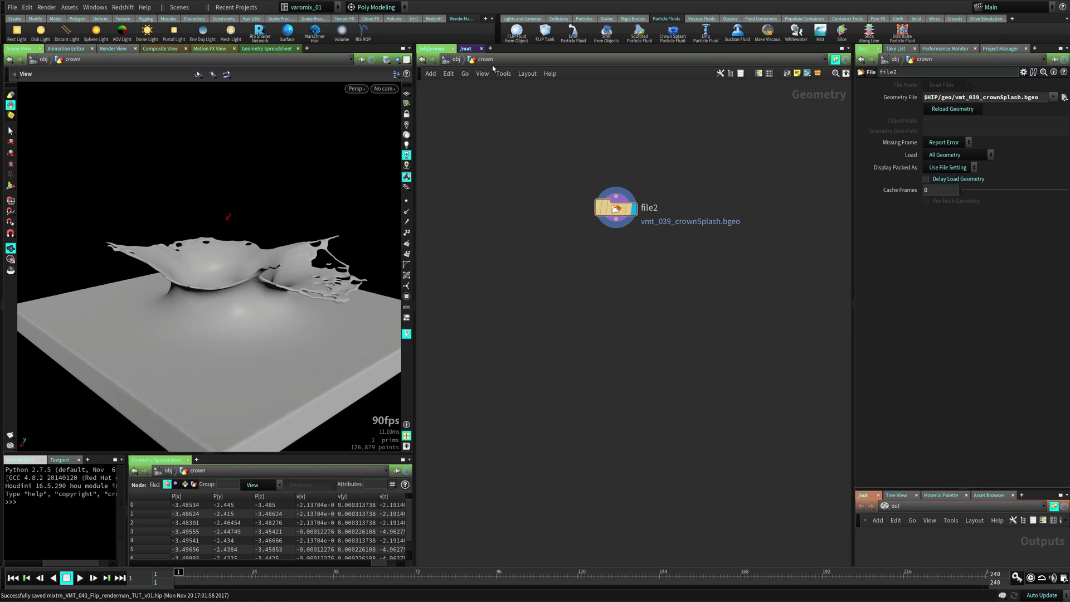
pyautogui.click(486, 21)
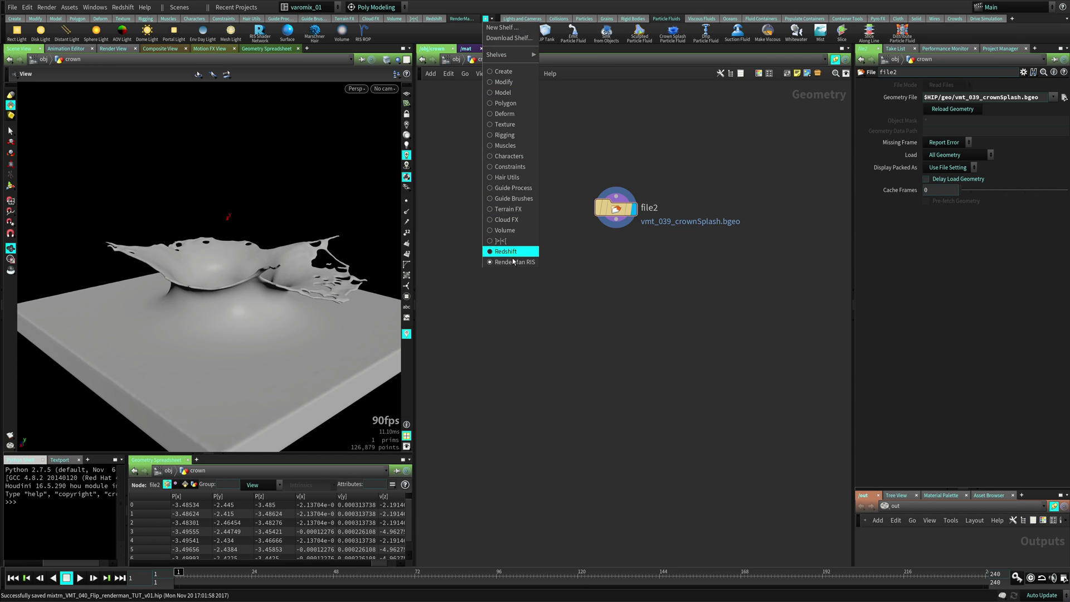
pyautogui.click(438, 156)
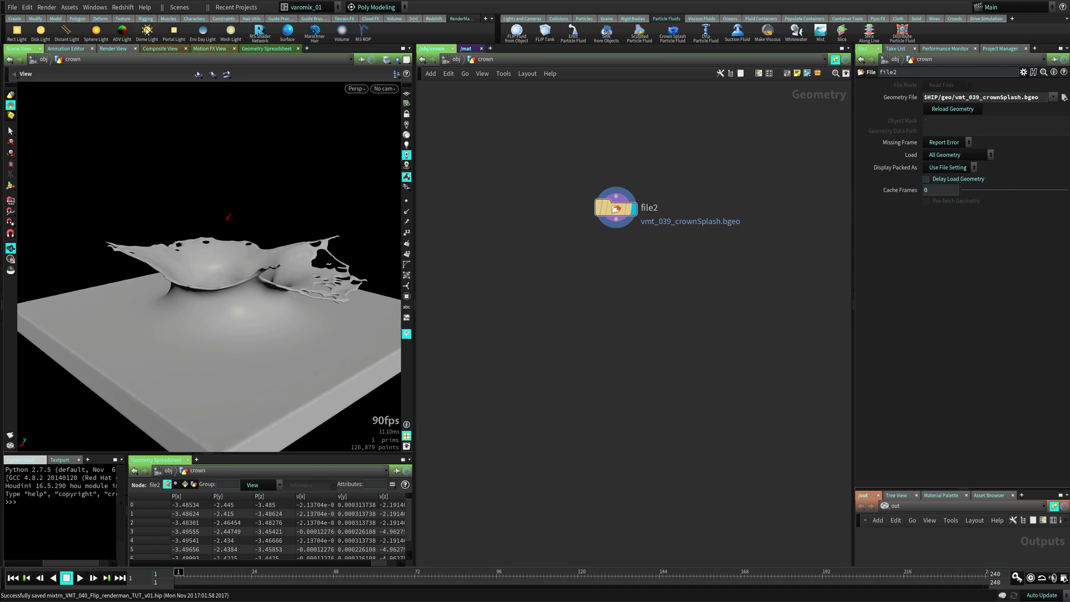
pyautogui.press('Return')
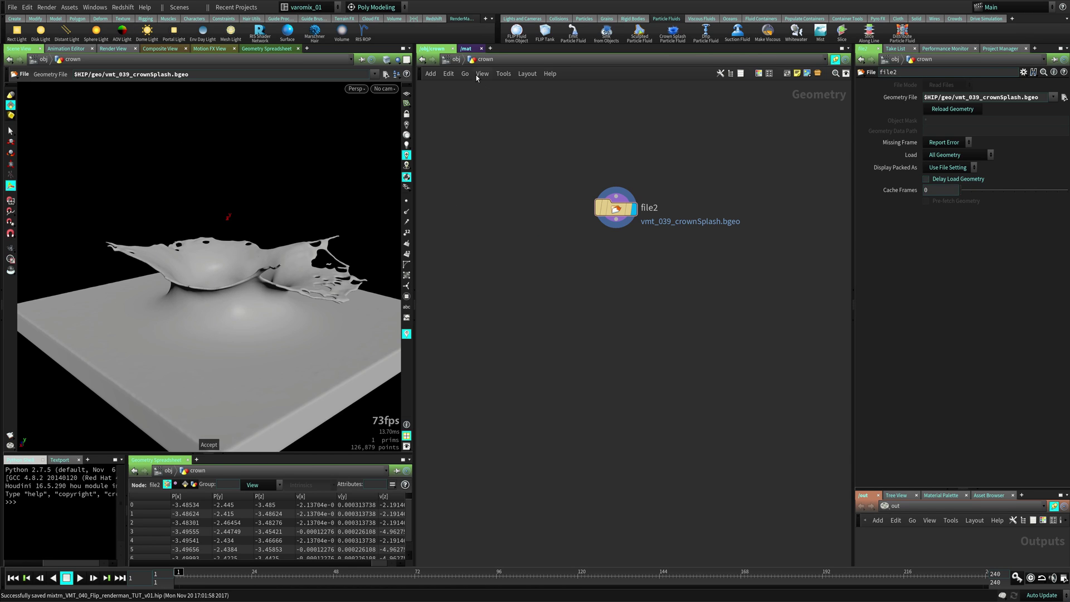
pyautogui.press('u')
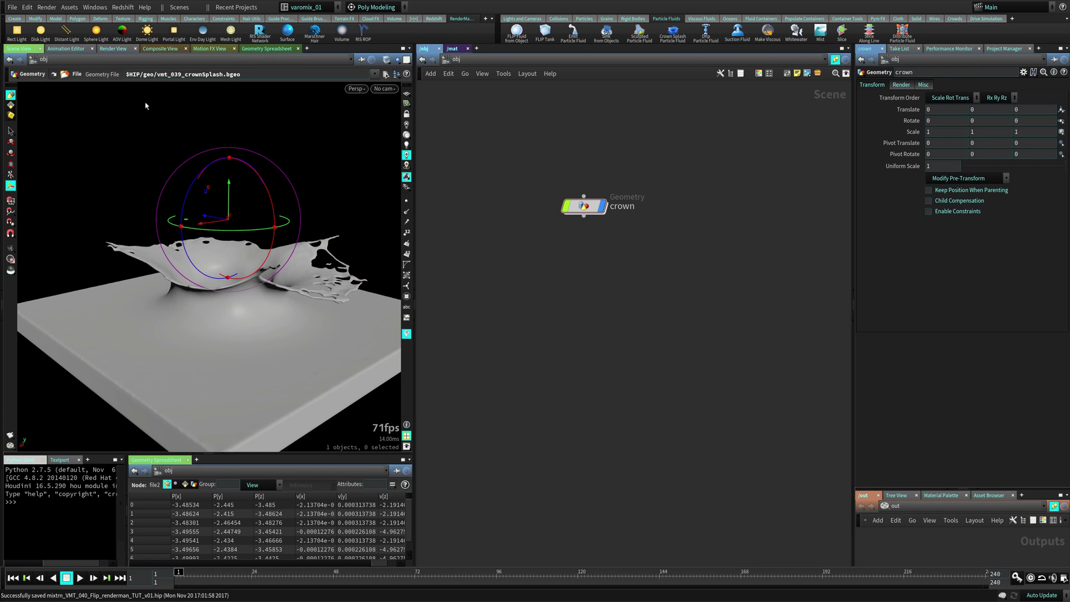
pyautogui.click(146, 32)
pyautogui.press('Return')
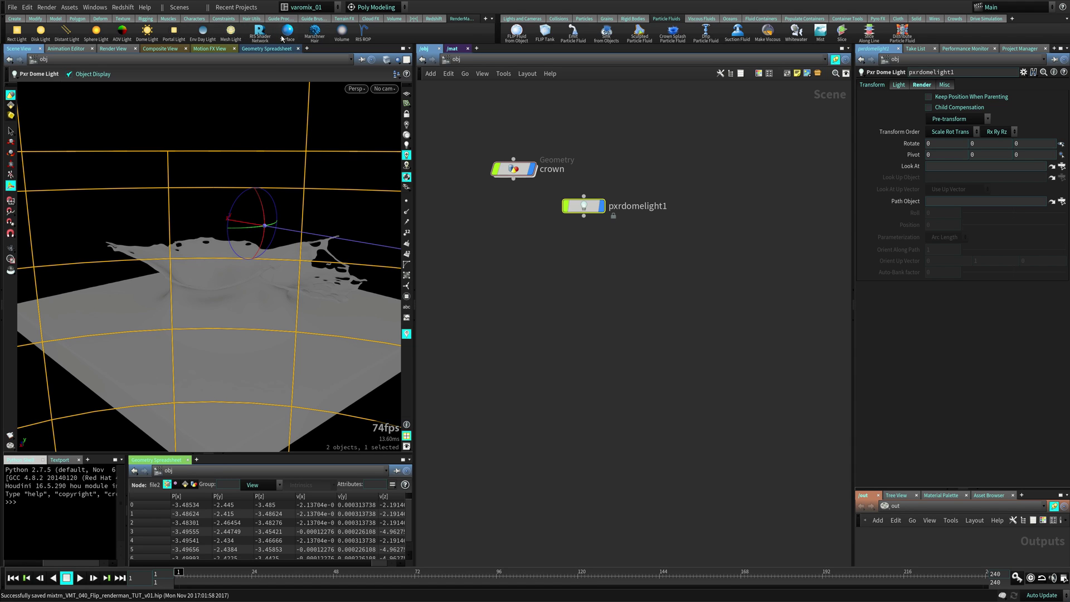
# Create a RenderMan RIS render node and enlarge the outputs network view around it.
pyautogui.click(363, 33)
pyautogui.scroll(5, 963, 553)
pyautogui.moveTo(1062, 529); pyautogui.dragTo(964, 549, button='middle')
pyautogui.click(976, 548)
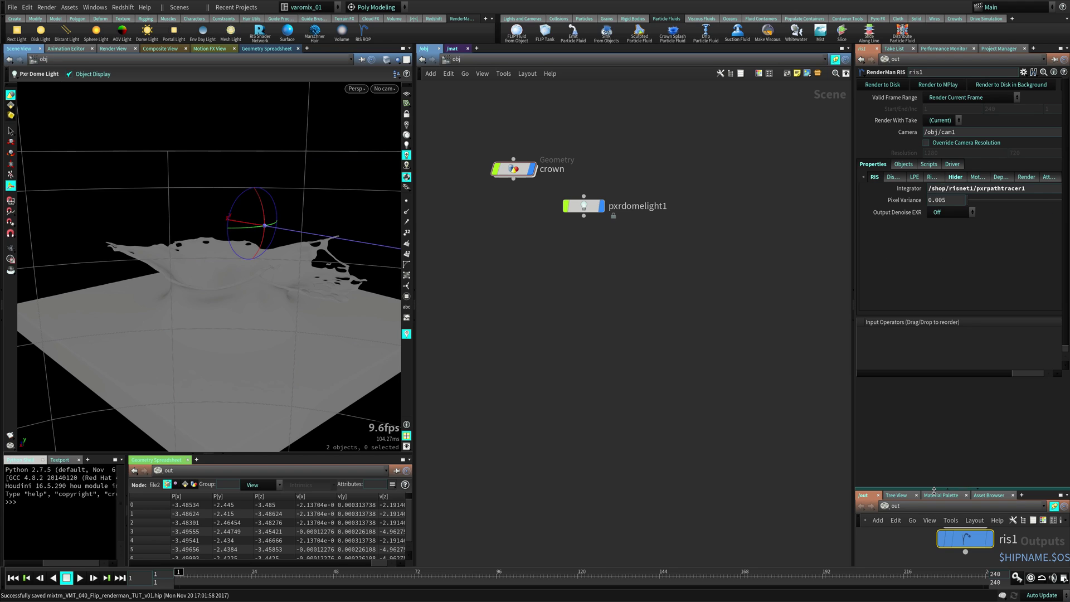
pyautogui.moveTo(941, 490); pyautogui.dragTo(928, 437)
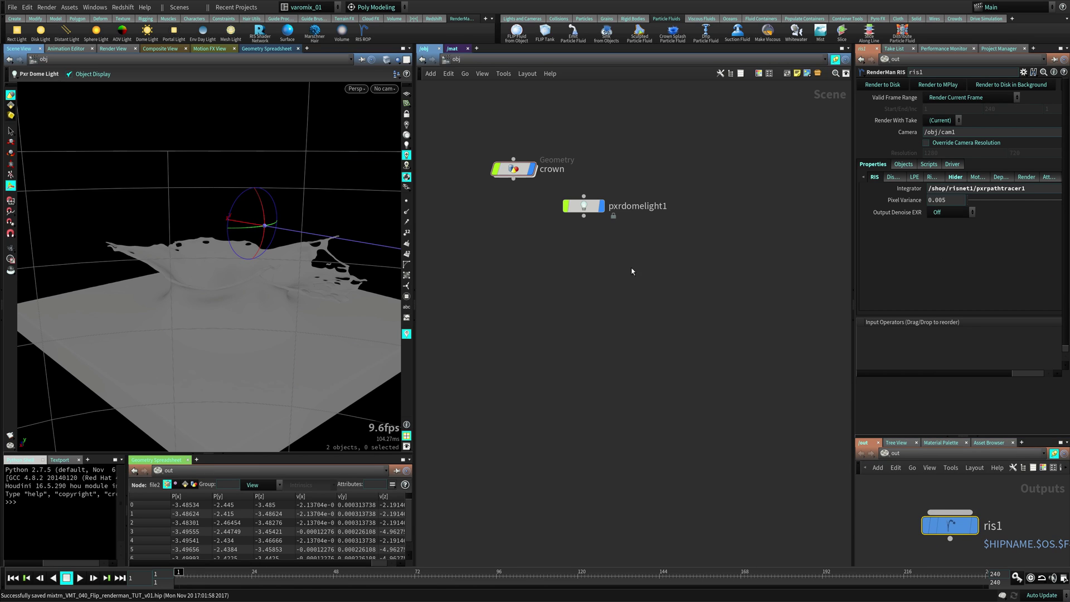
# Create a new camera from a low perspective view of the splash and pull it back to frame the crown.
pyautogui.click(385, 88)
pyautogui.click(385, 89)
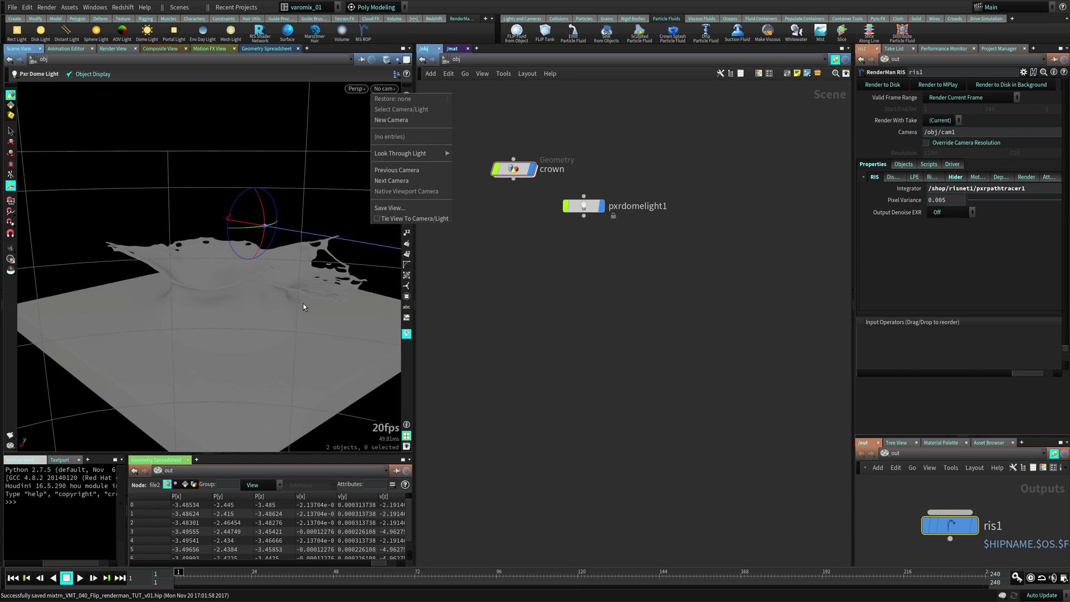
pyautogui.keyDown('alt'); pyautogui.moveTo(304, 308); pyautogui.dragTo(320, 252); pyautogui.keyUp('alt')
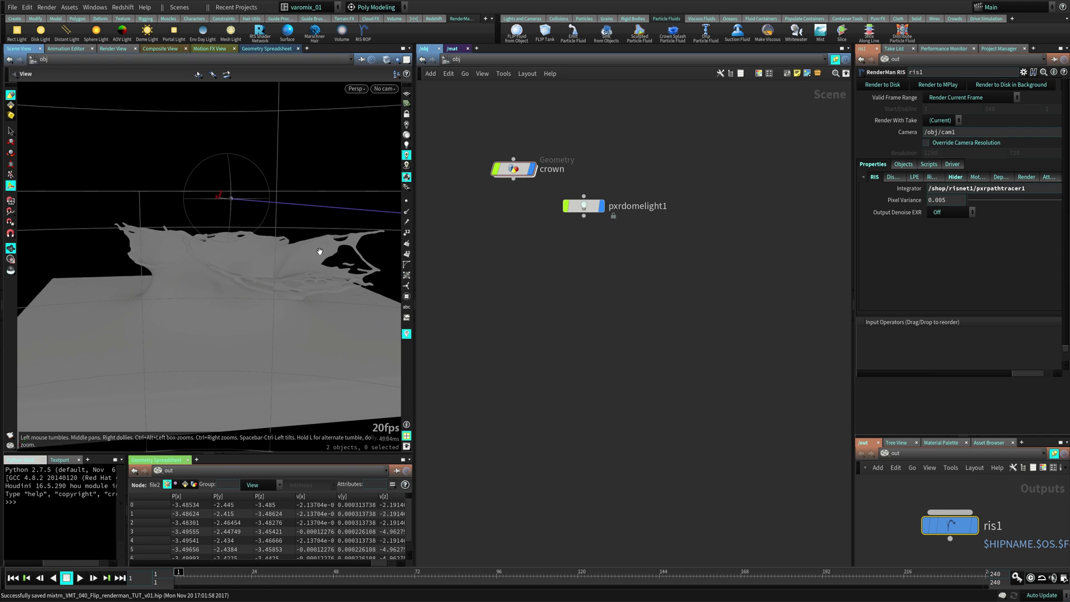
pyautogui.click(385, 88)
pyautogui.click(396, 120)
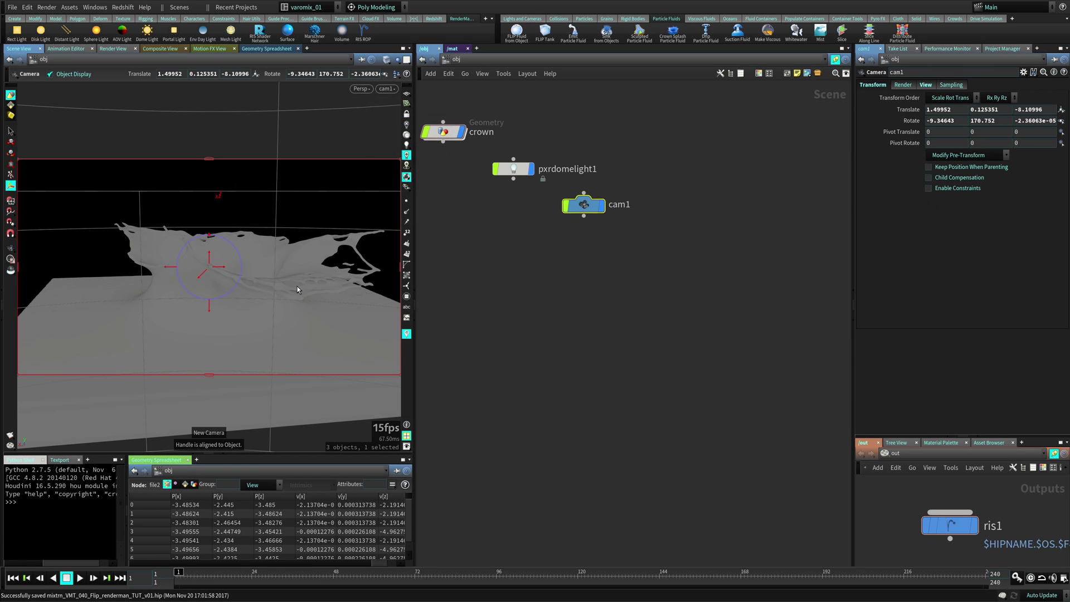
pyautogui.keyDown('alt'); pyautogui.moveTo(296, 286); pyautogui.dragTo(302, 323, button='right'); pyautogui.keyUp('alt')
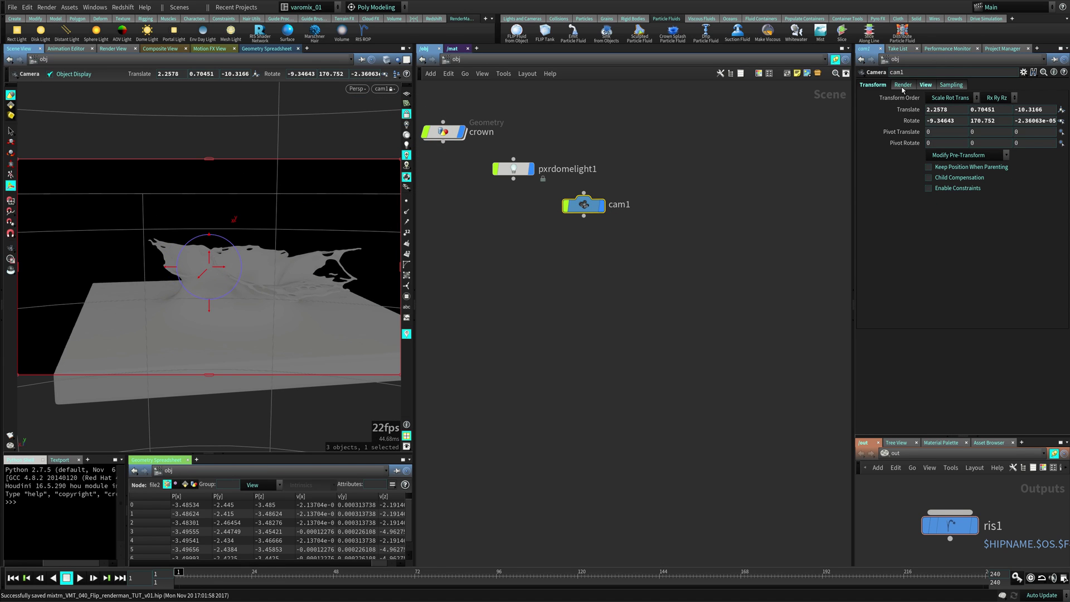
# Set the camera's focal length to 100 mm and reposition it to frame the whole splash slab.
pyautogui.click(926, 84)
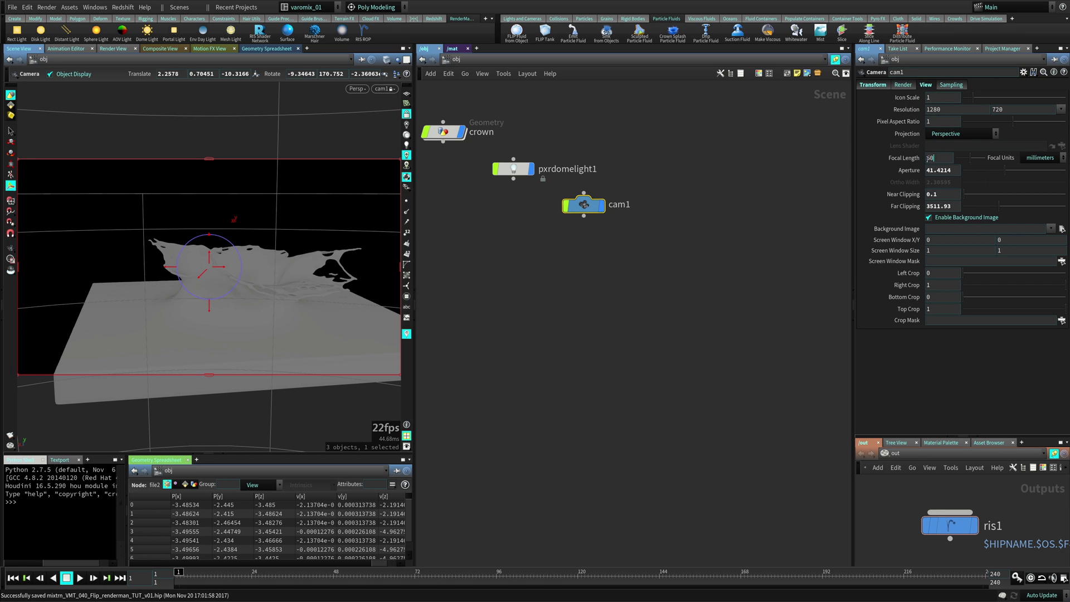
pyautogui.click(929, 157)
pyautogui.write('100')
pyautogui.press('Return')
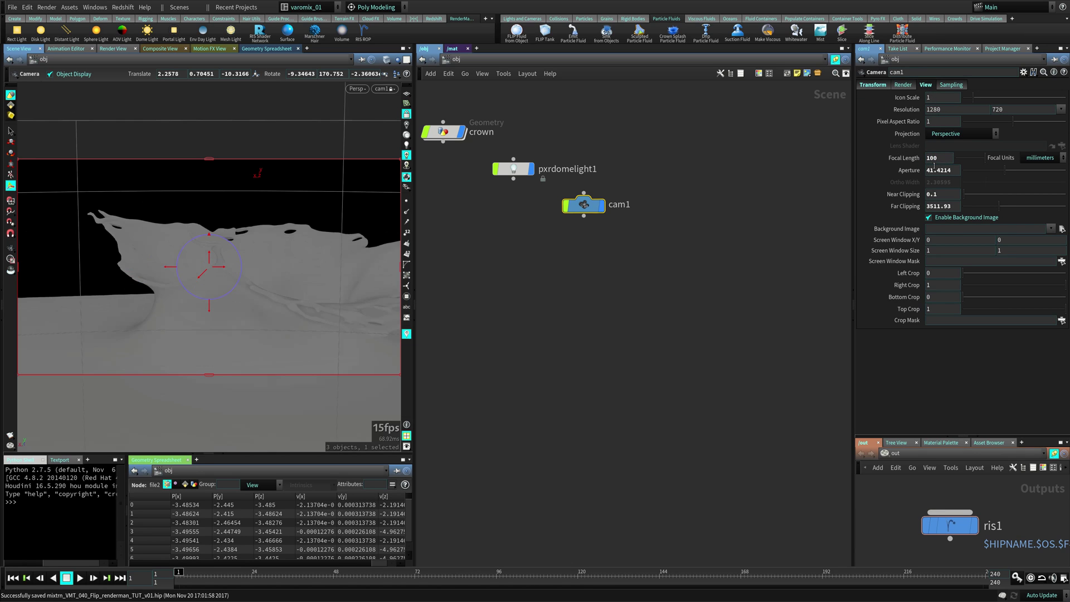
pyautogui.press('Escape')
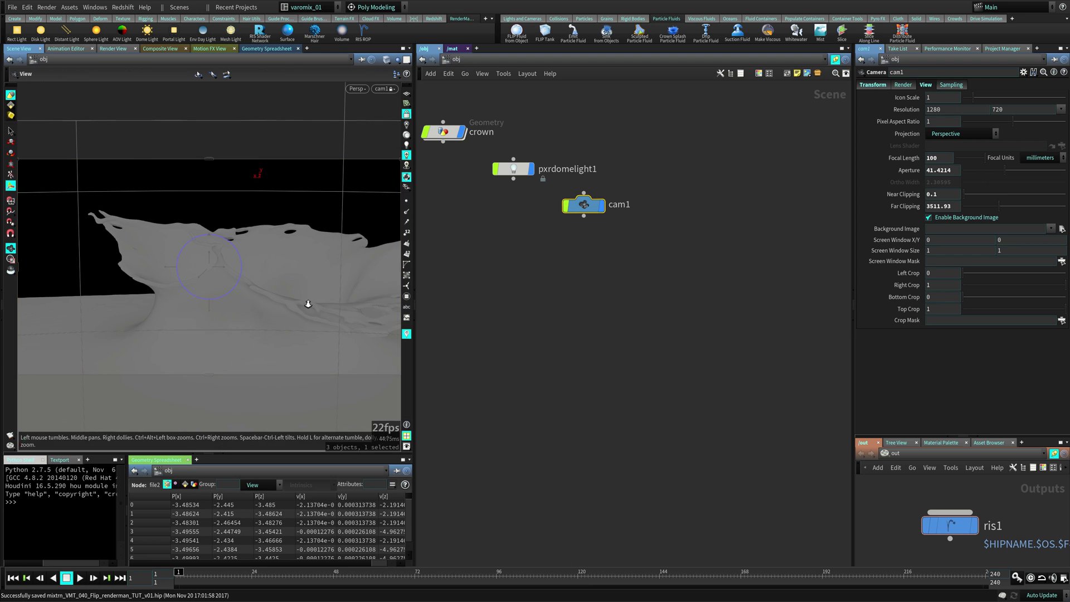
pyautogui.moveTo(306, 303)
pyautogui.mouseDown()
pyautogui.moveTo(239, 318)
pyautogui.moveTo(303, 303)
pyautogui.moveTo(286, 310)
pyautogui.mouseUp()
pyautogui.press('Return')
pyautogui.press('Escape')
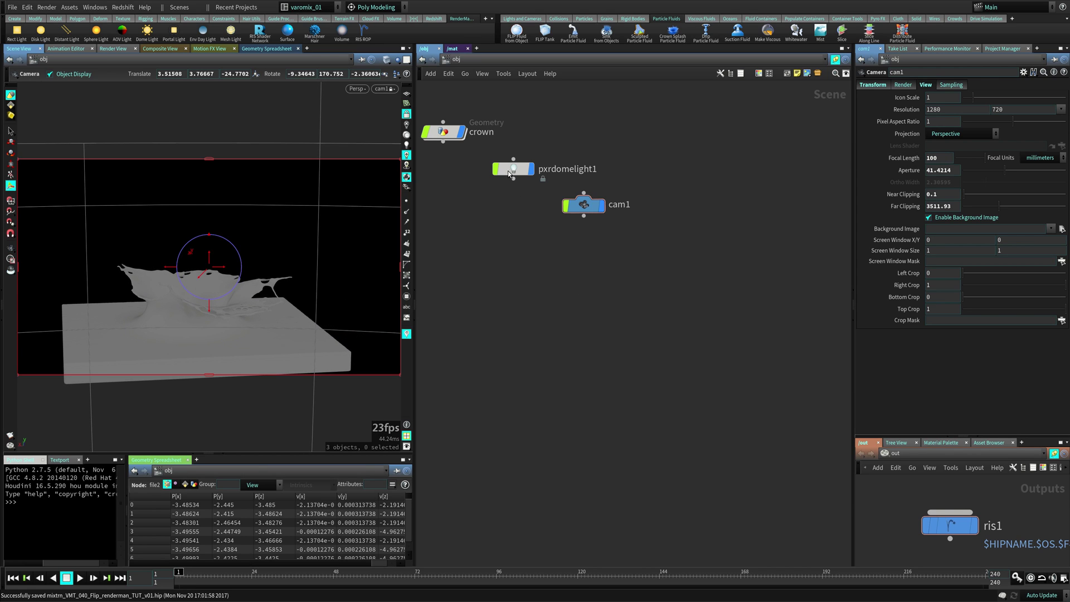
# Enter the crown object and show the splash mesh with its wireframe.
pyautogui.doubleClick(443, 132)
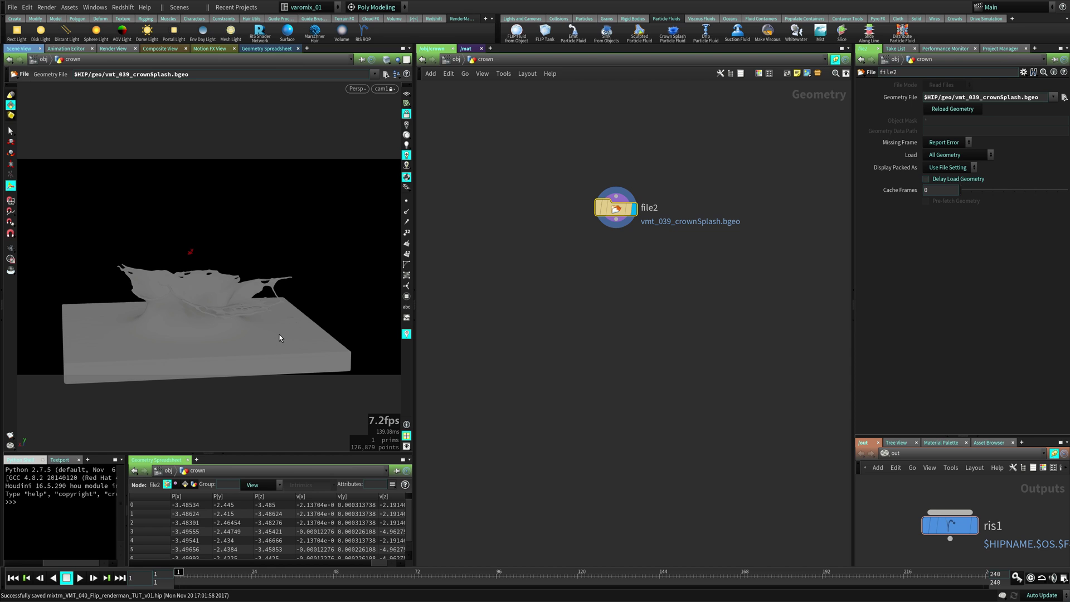
pyautogui.press('w')
pyautogui.press('Escape')
pyautogui.moveTo(283, 332); pyautogui.dragTo(244, 306)
pyautogui.press('Return')
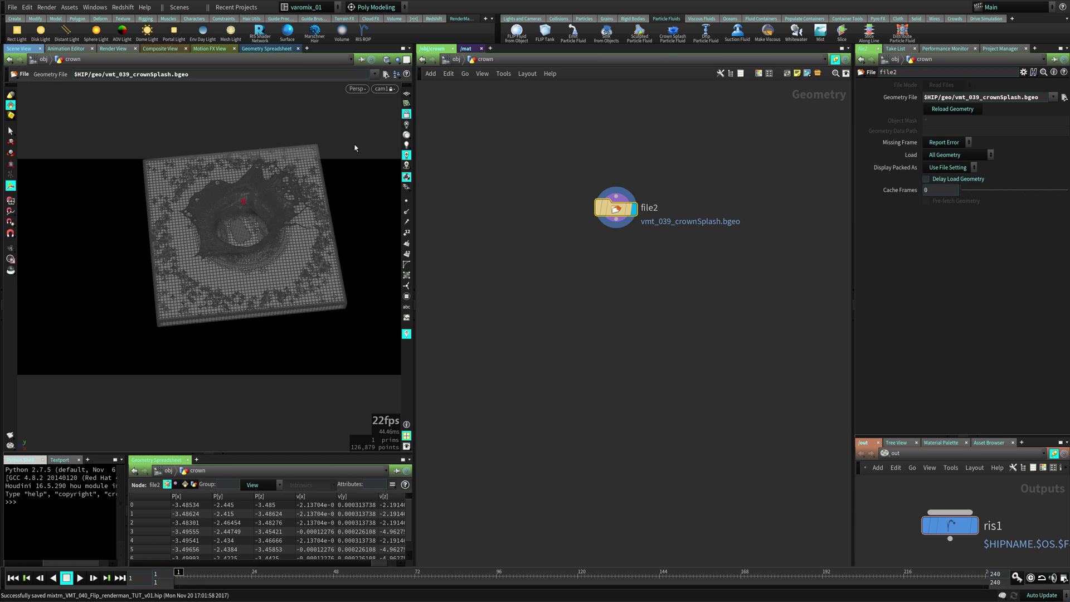
pyautogui.hotkey('ctrl', 'z')
pyautogui.hotkey('ctrl', 'z')
pyautogui.hotkey('ctrl', 'z')
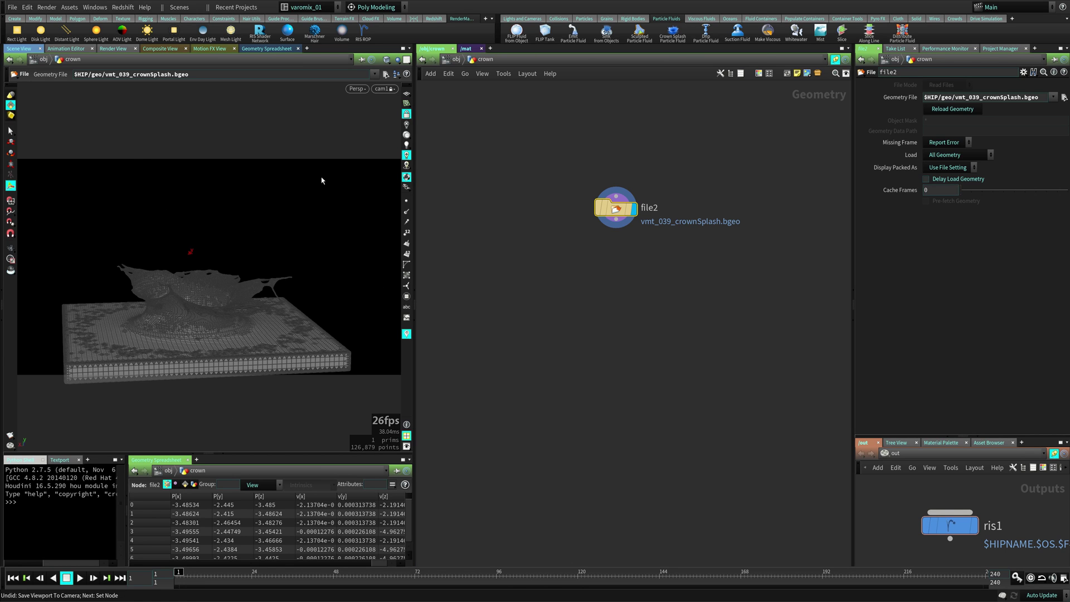
# Unlock the camera from the view and prepare to select the splash's points from the top view.
pyautogui.click(407, 113)
pyautogui.keyDown('alt'); pyautogui.moveTo(338, 321); pyautogui.dragTo(340, 265, button='middle'); pyautogui.keyUp('alt')
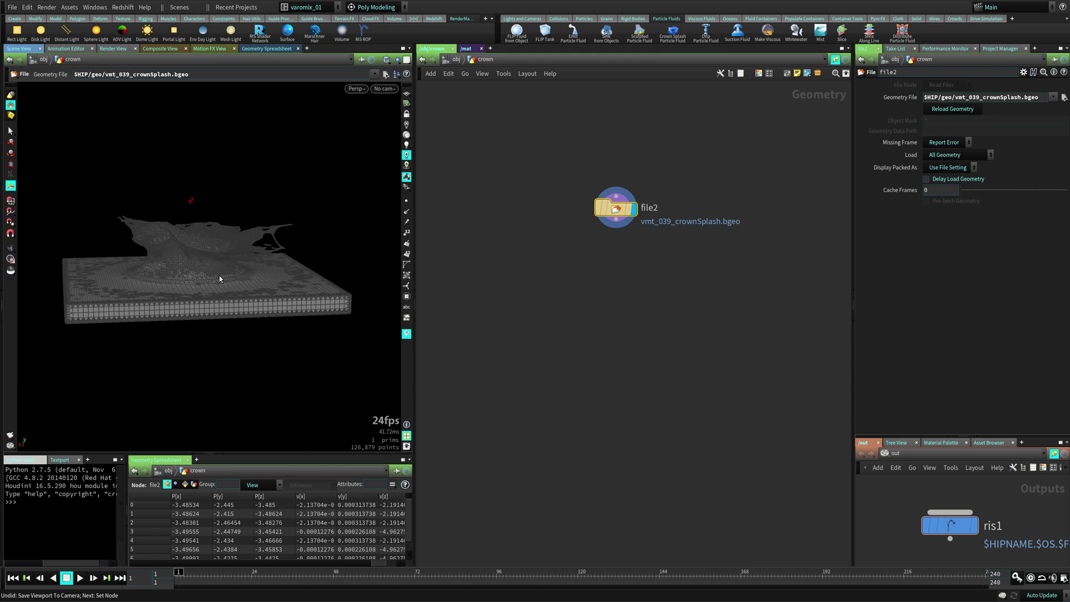
pyautogui.press('s')
pyautogui.rightClick(13, 201)
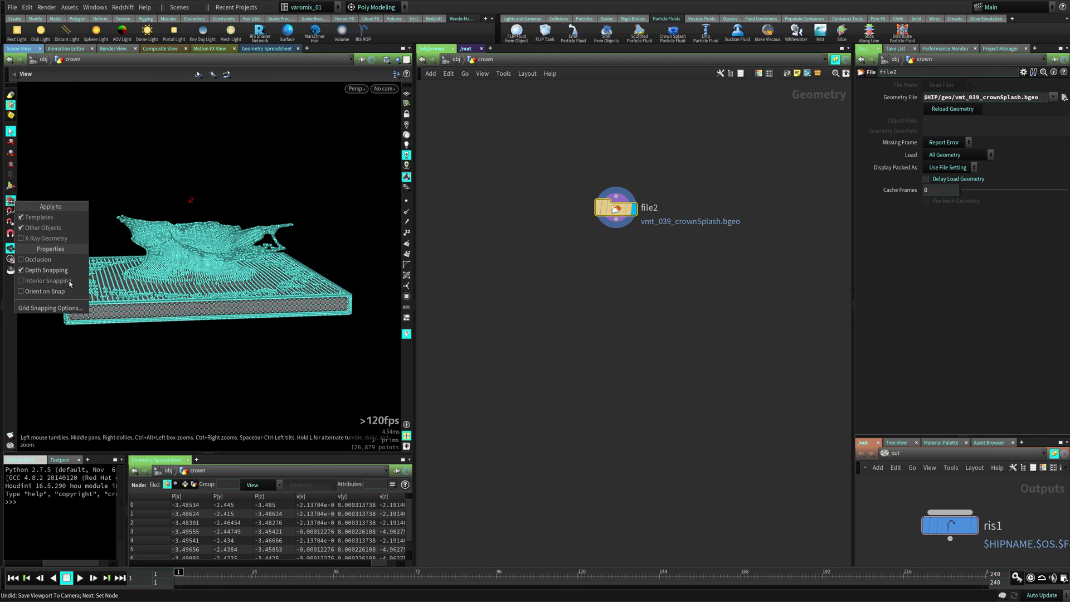
pyautogui.click(69, 285)
pyautogui.keyDown('alt'); pyautogui.moveTo(192, 336); pyautogui.dragTo(185, 372); pyautogui.keyUp('alt')
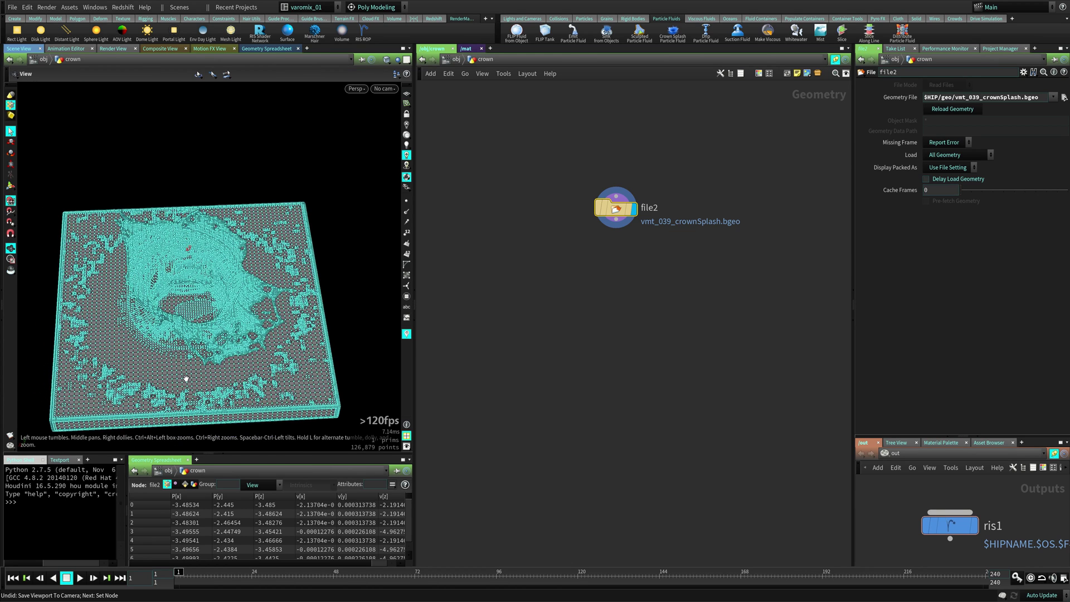
pyautogui.hotkey('space', '2')
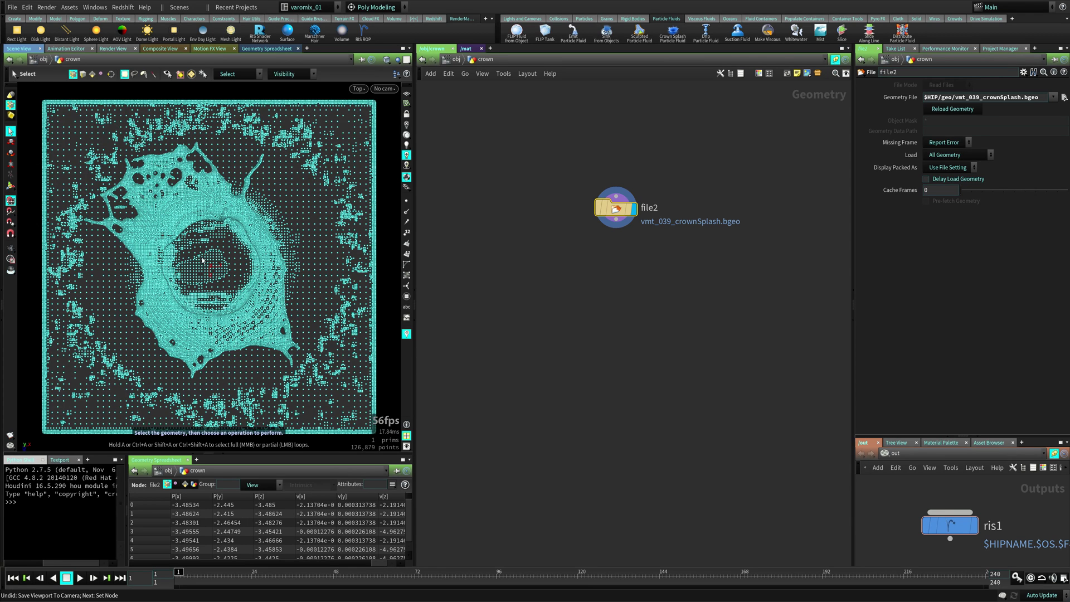
# Select the points along all four borders of the splash slab and scale them outward to about 41 in X and Z.
pyautogui.keyDown('alt'); pyautogui.moveTo(309, 160); pyautogui.dragTo(111, 118, button='right'); pyautogui.keyUp('alt')
pyautogui.moveTo(88, 104); pyautogui.dragTo(366, 137)
pyautogui.keyDown('shift'); pyautogui.moveTo(321, 352); pyautogui.dragTo(372, 334); pyautogui.keyUp('shift')
pyautogui.keyDown('shift'); pyautogui.moveTo(374, 114); pyautogui.dragTo(347, 356); pyautogui.keyUp('shift')
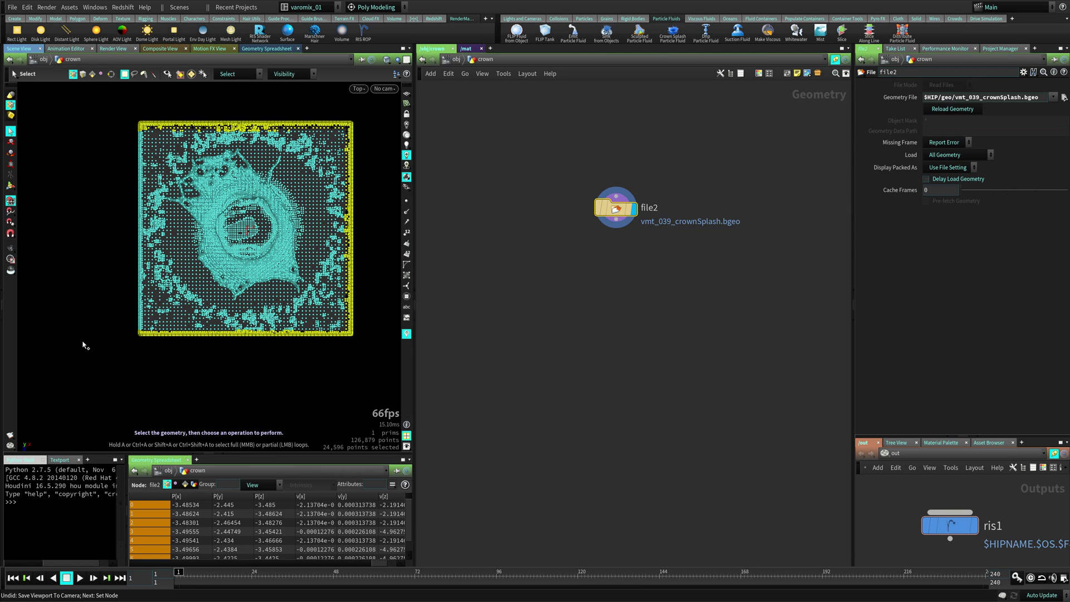
pyautogui.keyDown('shift'); pyautogui.moveTo(110, 374); pyautogui.dragTo(149, 111); pyautogui.keyUp('shift')
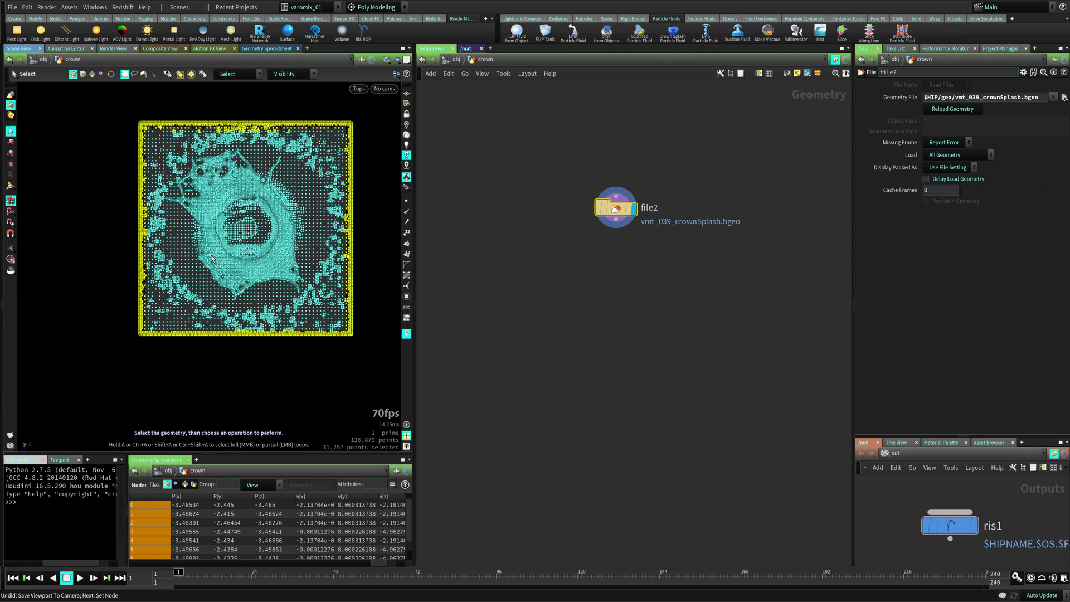
pyautogui.press('e')
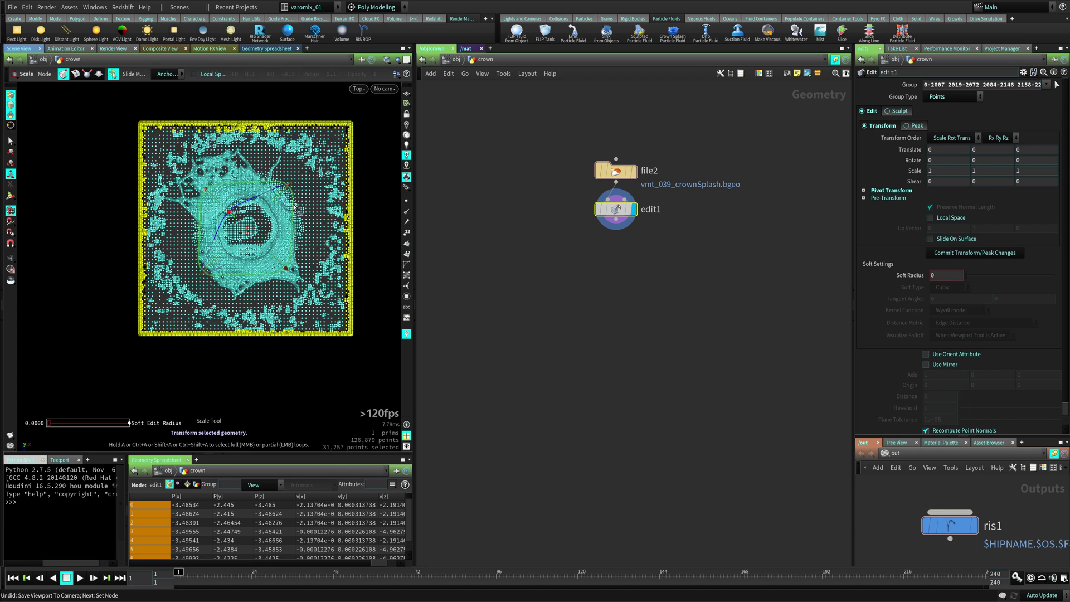
pyautogui.moveTo(294, 207); pyautogui.dragTo(674, 103)
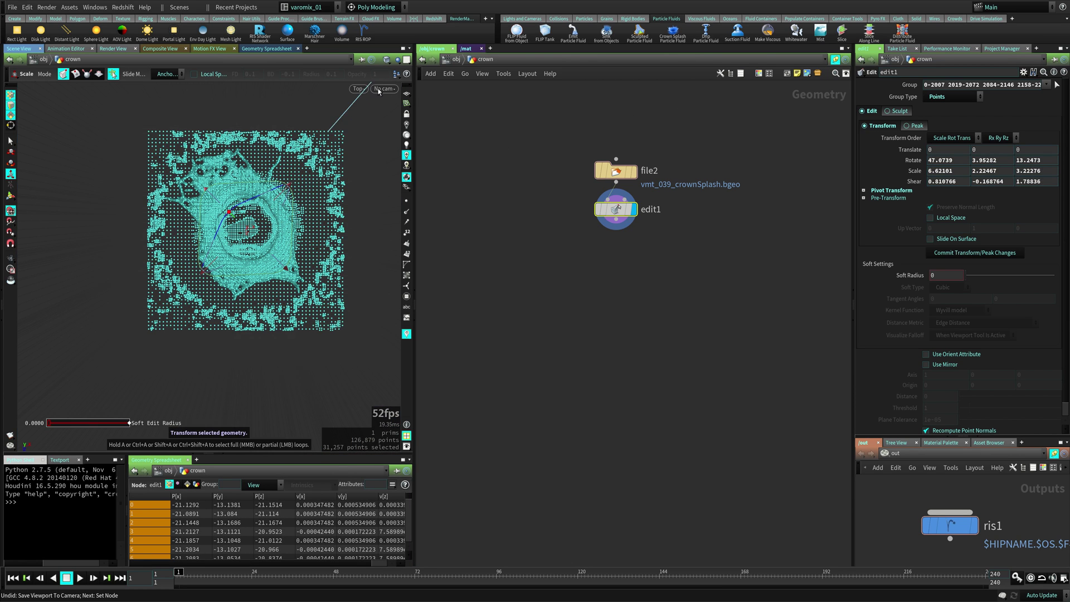
pyautogui.moveTo(256, 220); pyautogui.dragTo(653, 235)
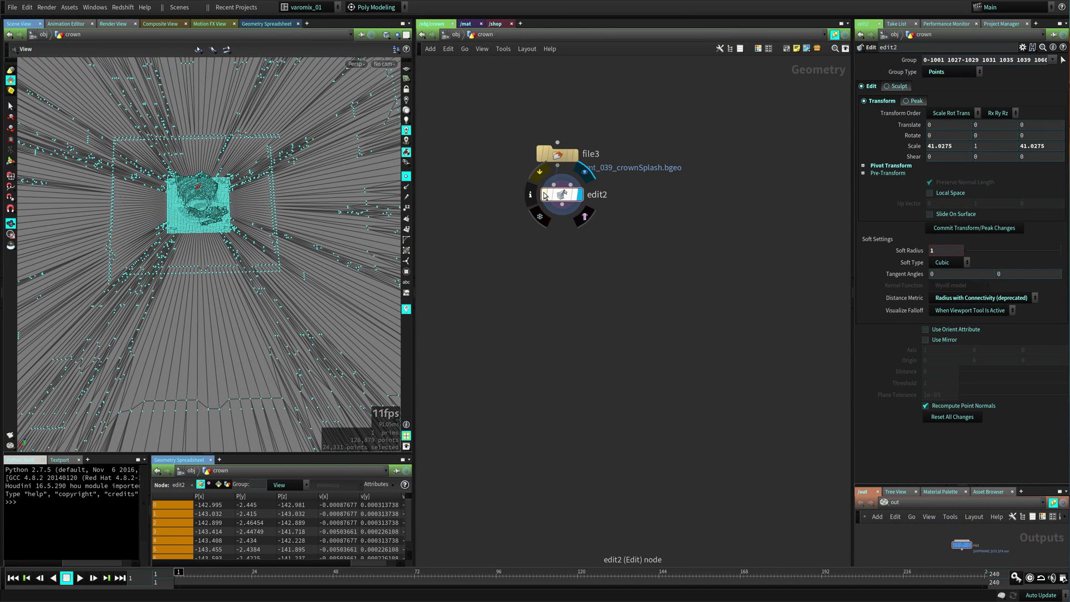
# Inspect the extended slab around the splash, return to the object level and look through cam1.
pyautogui.scroll(-6, 283, 253)
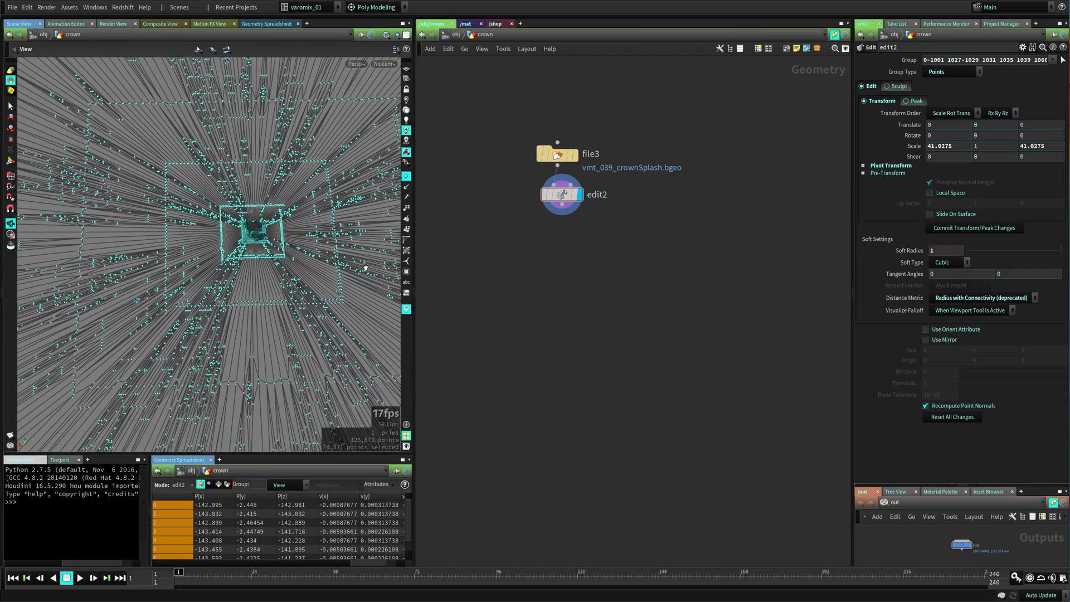
pyautogui.moveTo(283, 254); pyautogui.dragTo(177, 271)
pyautogui.scroll(-3, 177, 271)
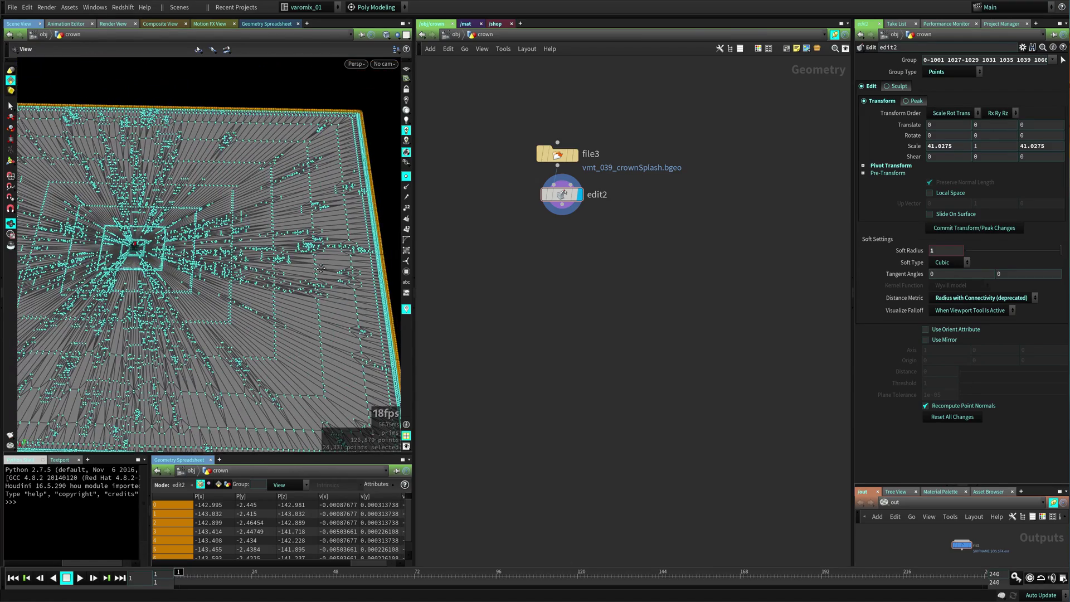
pyautogui.moveTo(204, 268); pyautogui.dragTo(346, 262, button='middle')
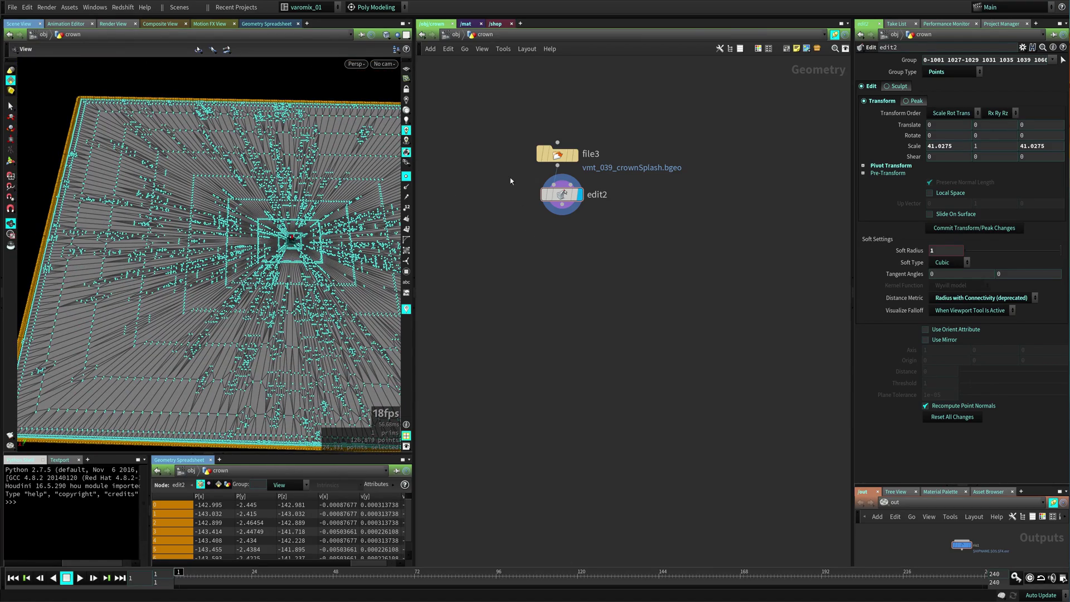
pyautogui.moveTo(475, 109); pyautogui.dragTo(517, 186, button='middle')
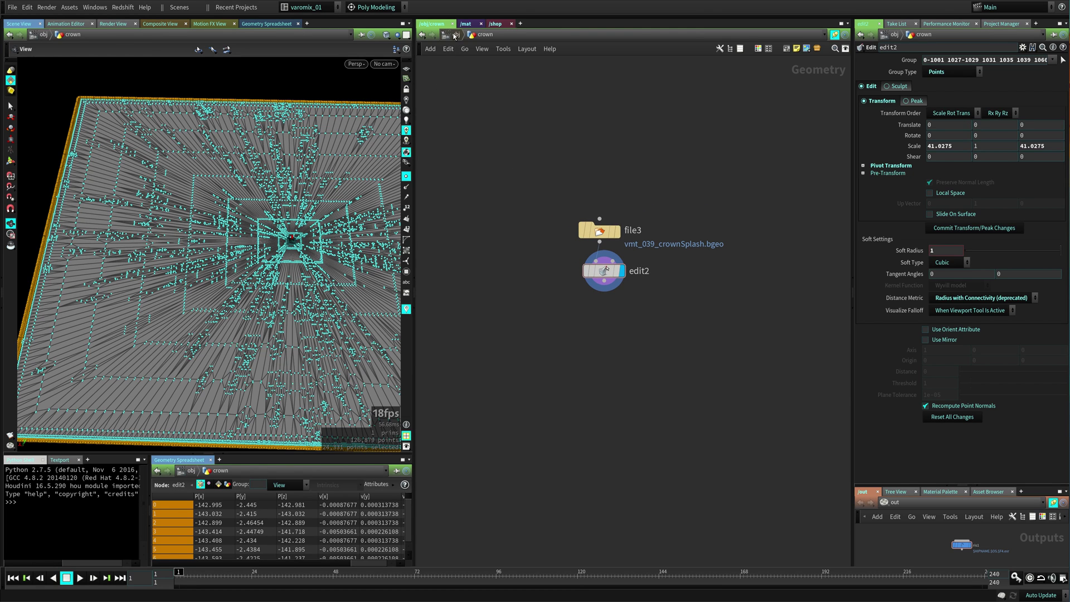
pyautogui.click(455, 34)
pyautogui.click(384, 64)
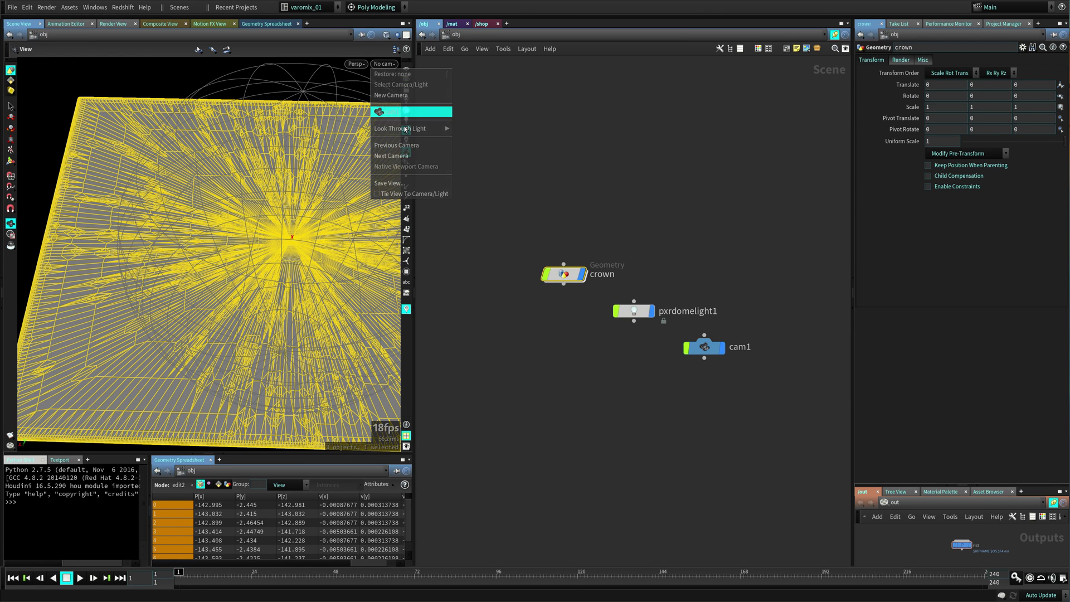
pyautogui.click(392, 111)
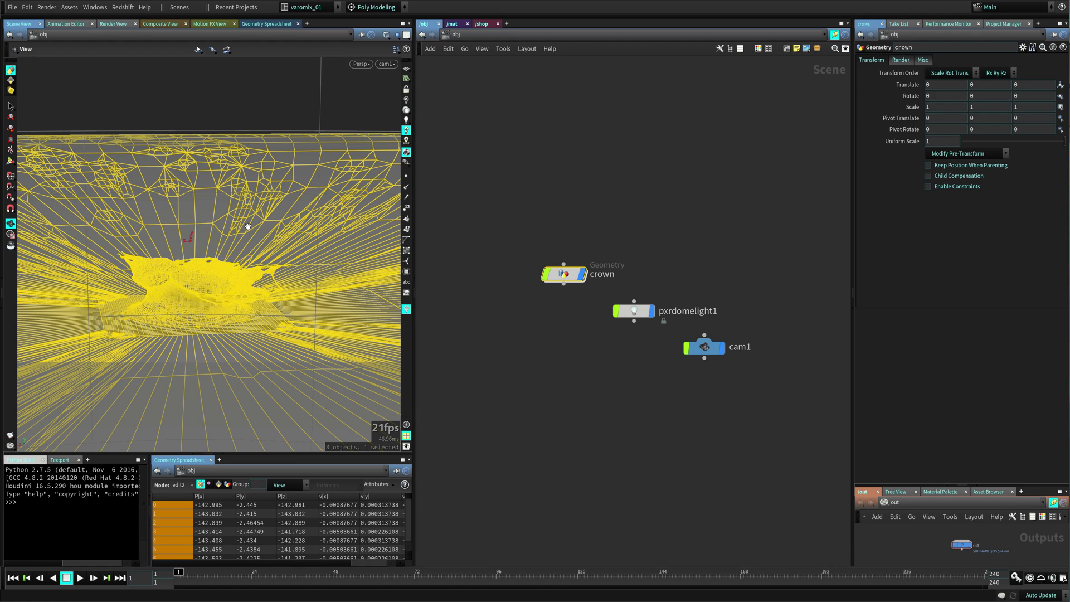
# Rearrange the object network by placing the dome light node above the crown and the camera node beside it.
pyautogui.click(495, 223)
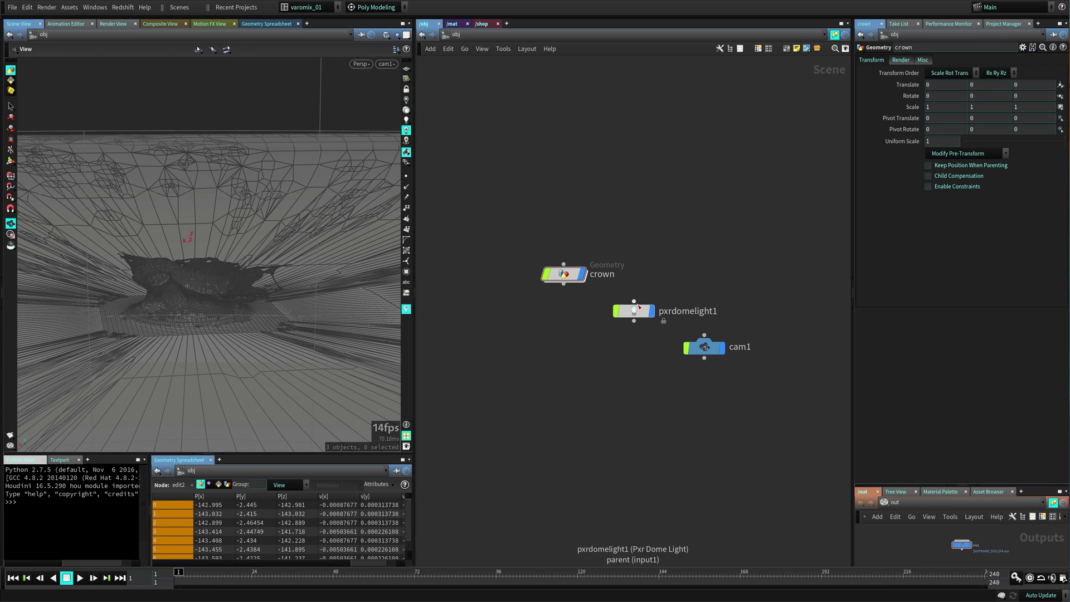
pyautogui.moveTo(636, 311); pyautogui.dragTo(700, 248)
pyautogui.moveTo(703, 345); pyautogui.dragTo(631, 168)
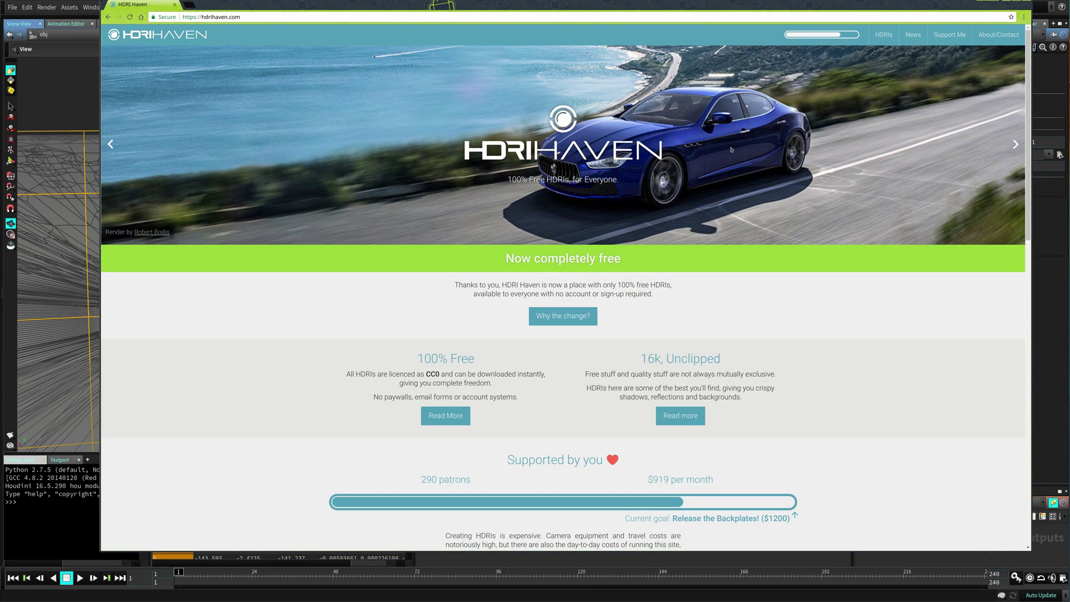
# Switch to the browser and look over the HDRI Haven home page.
pyautogui.scroll(-3, 544, 293)
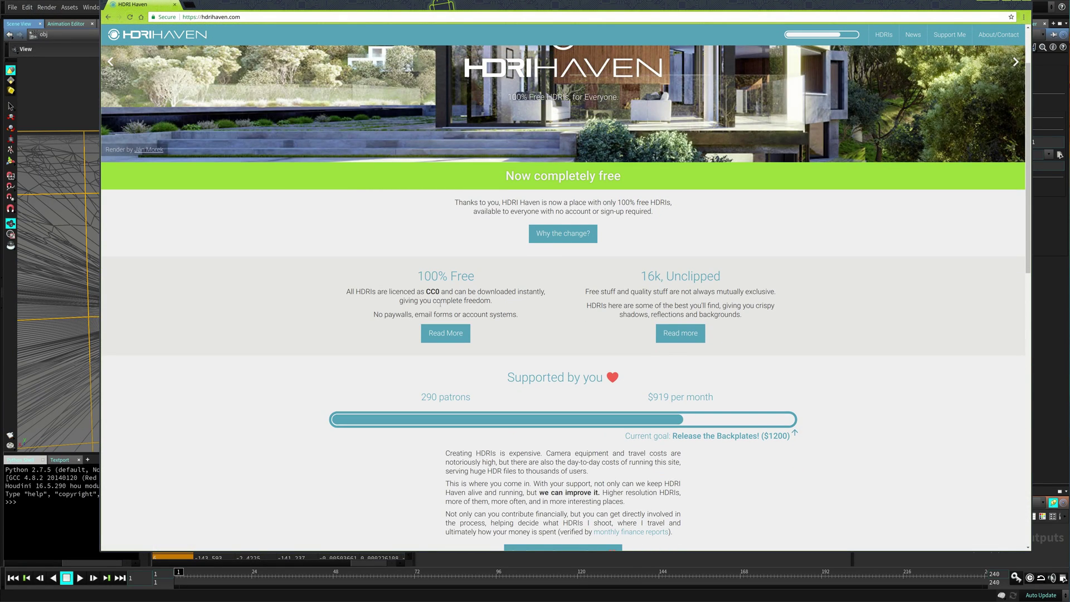
pyautogui.scroll(-6, 441, 304)
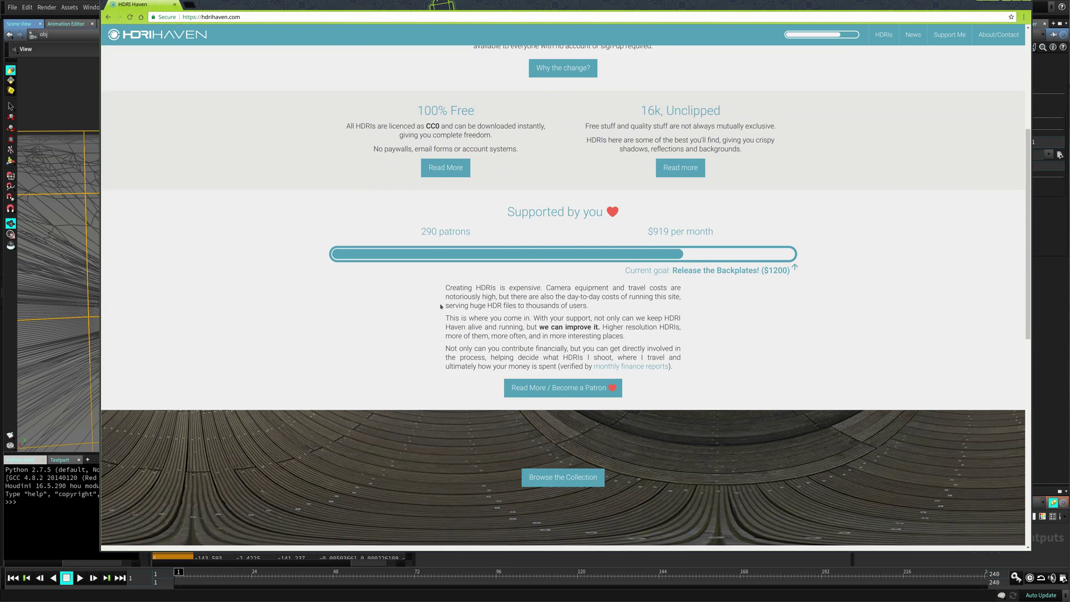
pyautogui.scroll(8, 440, 305)
pyautogui.scroll(-5, 441, 306)
pyautogui.scroll(-6, 441, 306)
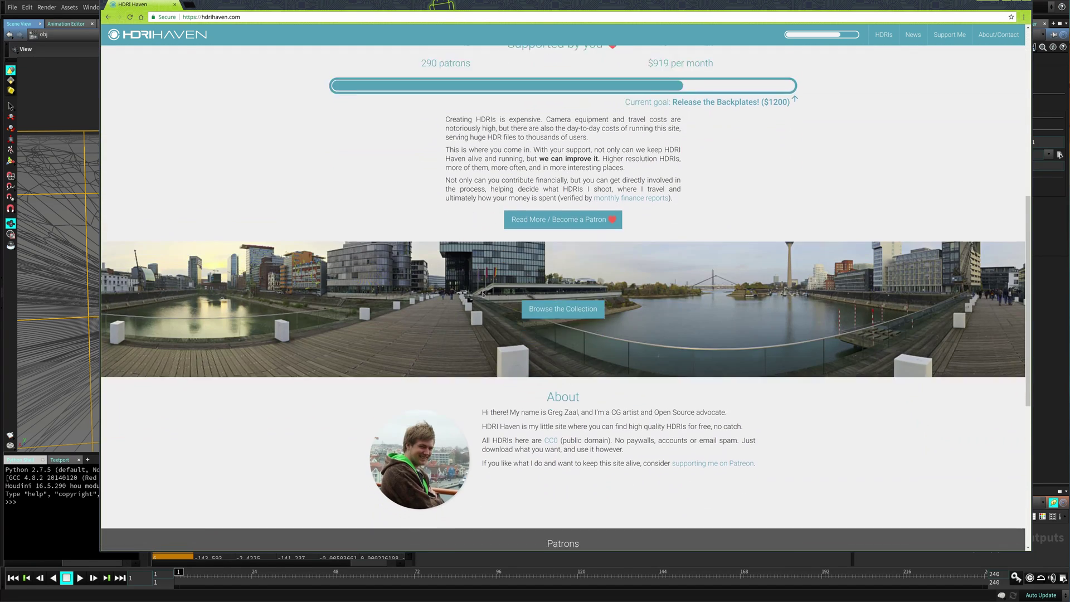
pyautogui.scroll(1, 699, 253)
pyautogui.scroll(8, 698, 253)
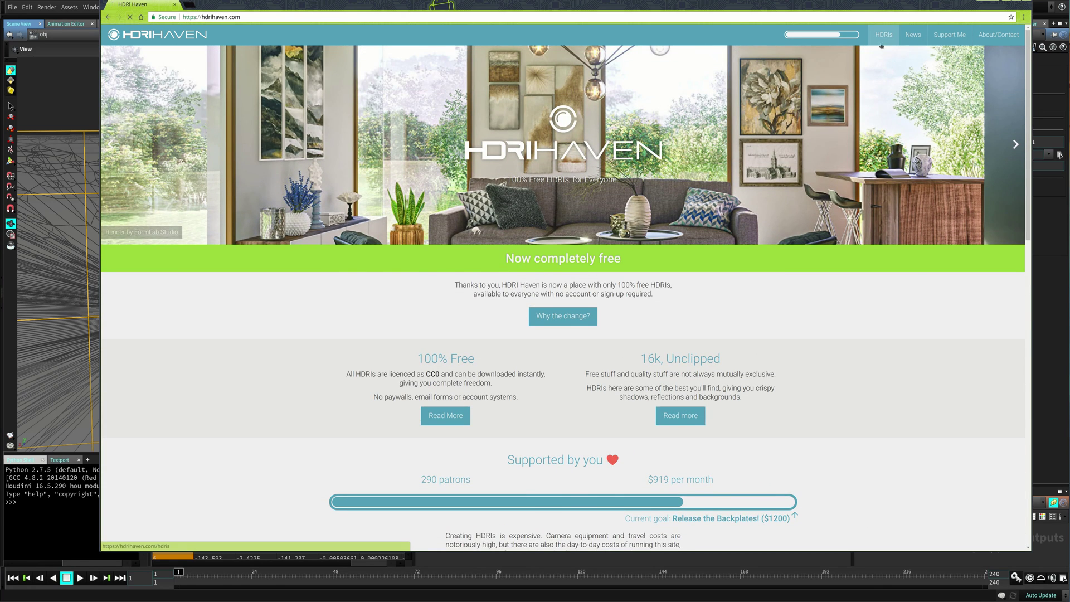
# Search the HDRI catalogue for "misty", open the Misty Pines HDRI and examine its download sizes.
pyautogui.hotkey('ctrl', 'f')
pyautogui.write('misty')
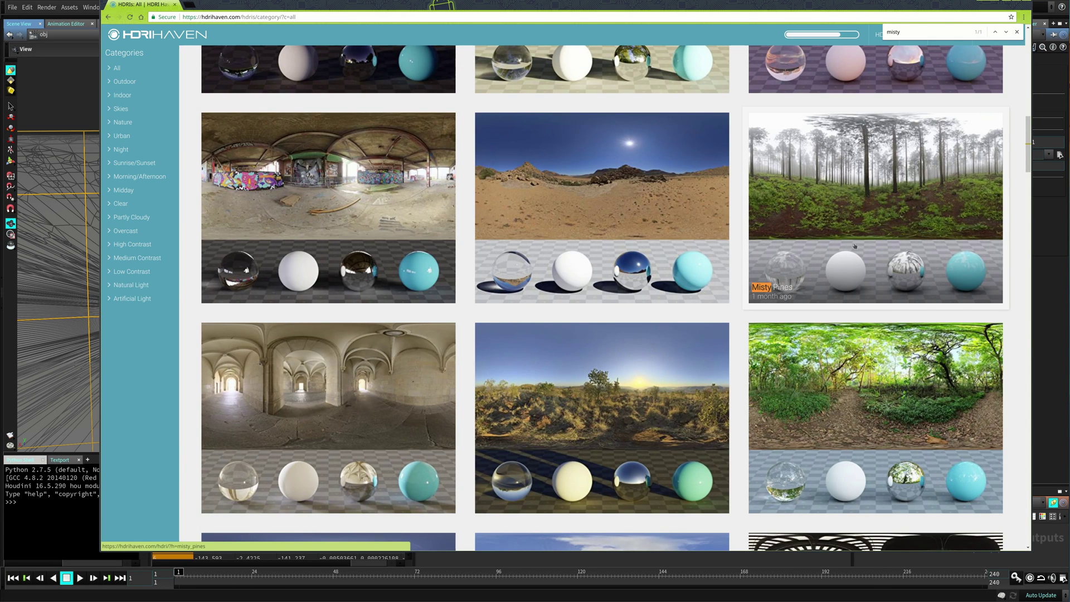
pyautogui.click(878, 199)
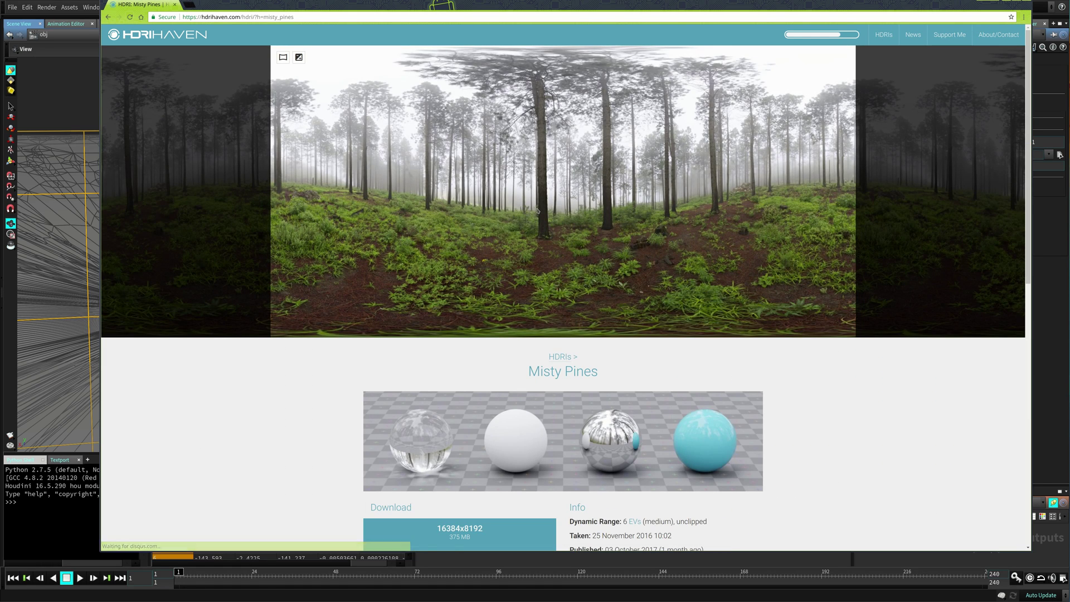
pyautogui.scroll(-3, 499, 233)
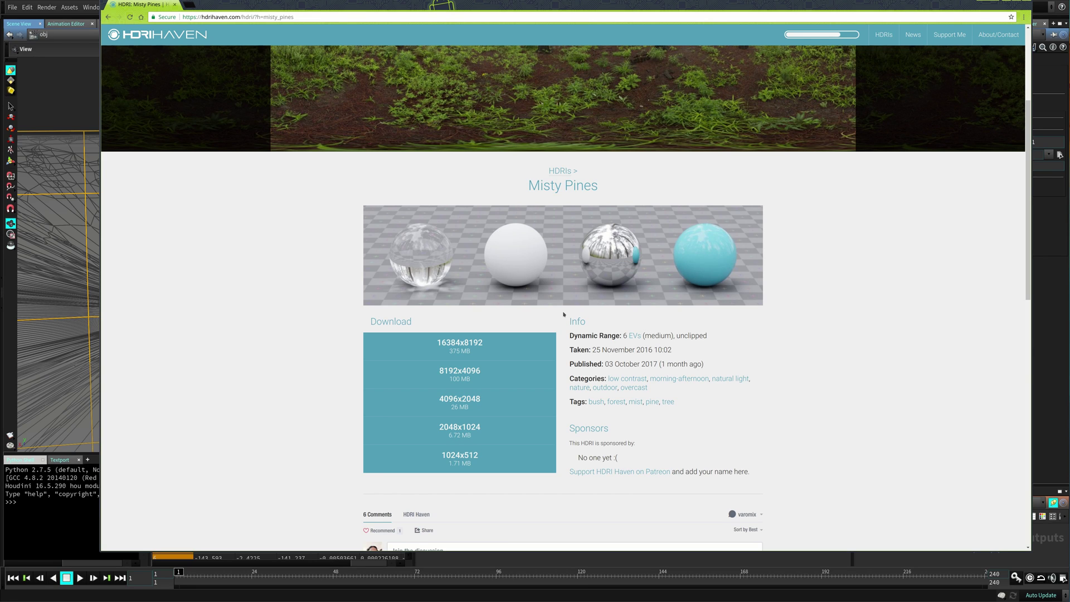
# Switch back to Houdini and paste the HDRI's file path as the color map of pxrdomelight1.
pyautogui.keyDown('alt'); pyautogui.moveTo(1018, 11); pyautogui.dragTo(950, 74, button='right'); pyautogui.keyUp('alt')
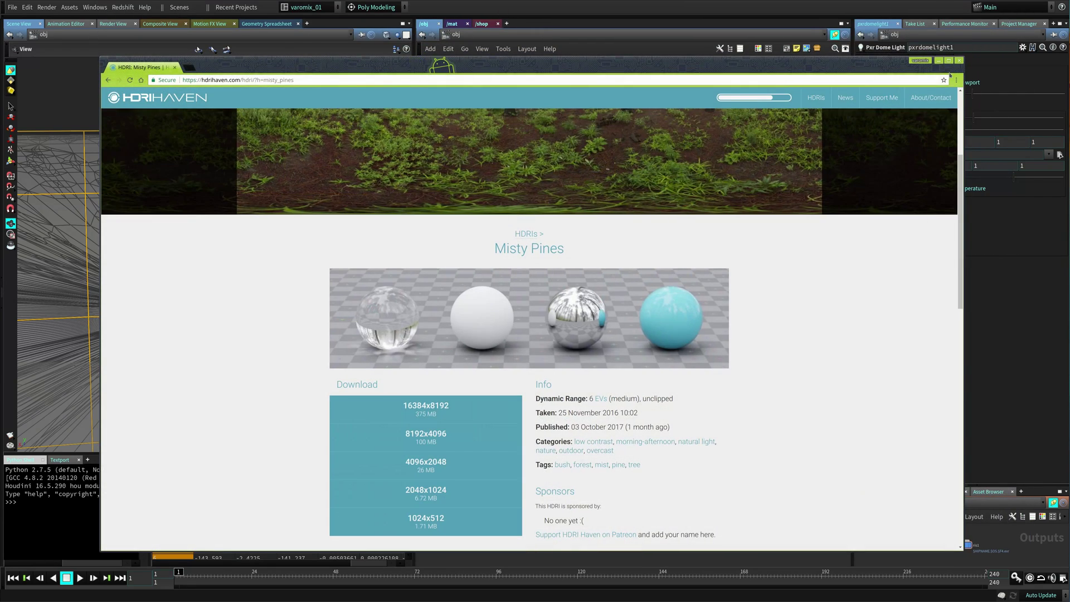
pyautogui.click(939, 61)
pyautogui.click(561, 229)
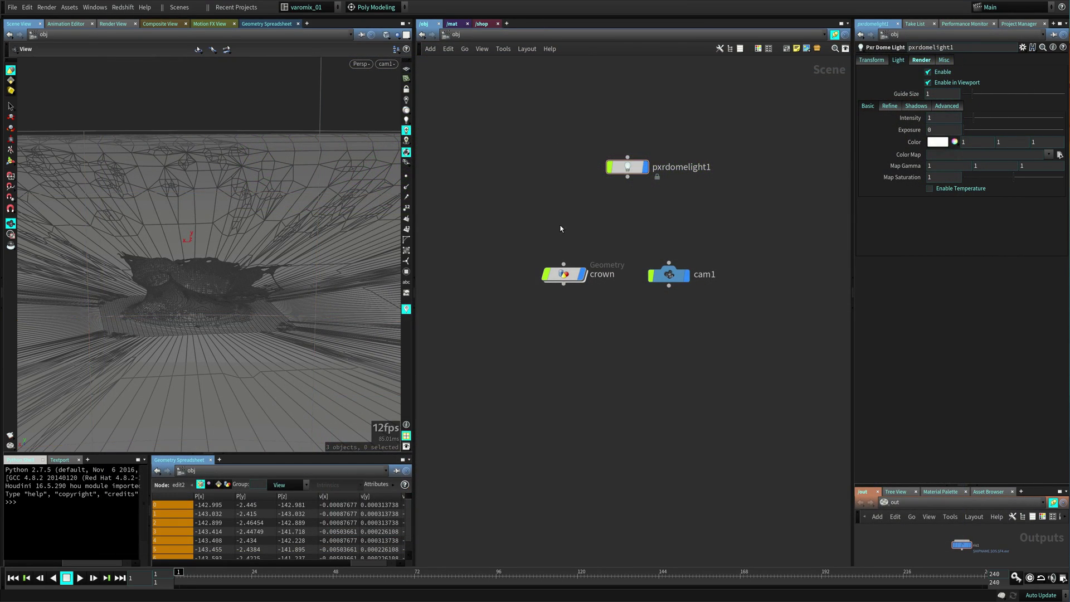
pyautogui.click(632, 166)
pyautogui.click(957, 154)
pyautogui.hotkey('ctrl', 'v')
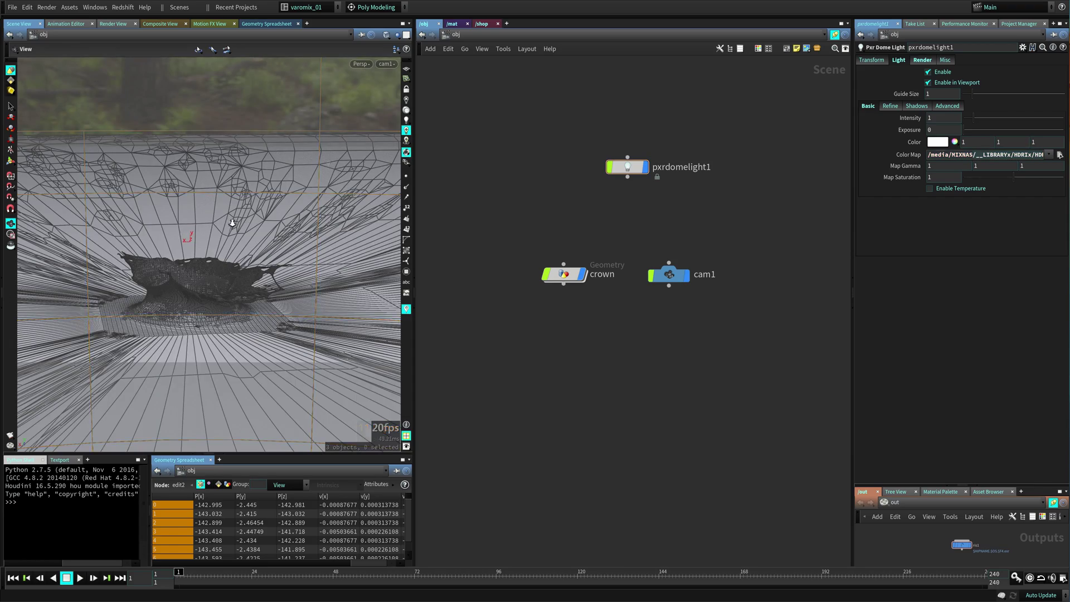
# Check the HDRI environment around the slab and return the view to cam1.
pyautogui.keyDown('alt'); pyautogui.moveTo(232, 223); pyautogui.dragTo(474, 201); pyautogui.keyUp('alt')
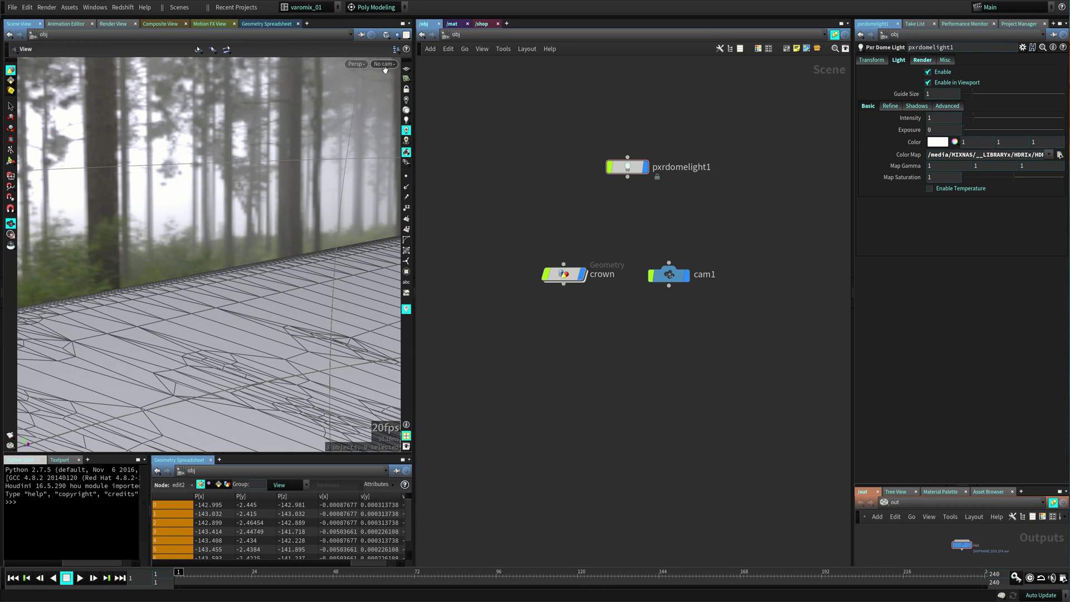
pyautogui.click(385, 64)
pyautogui.click(393, 111)
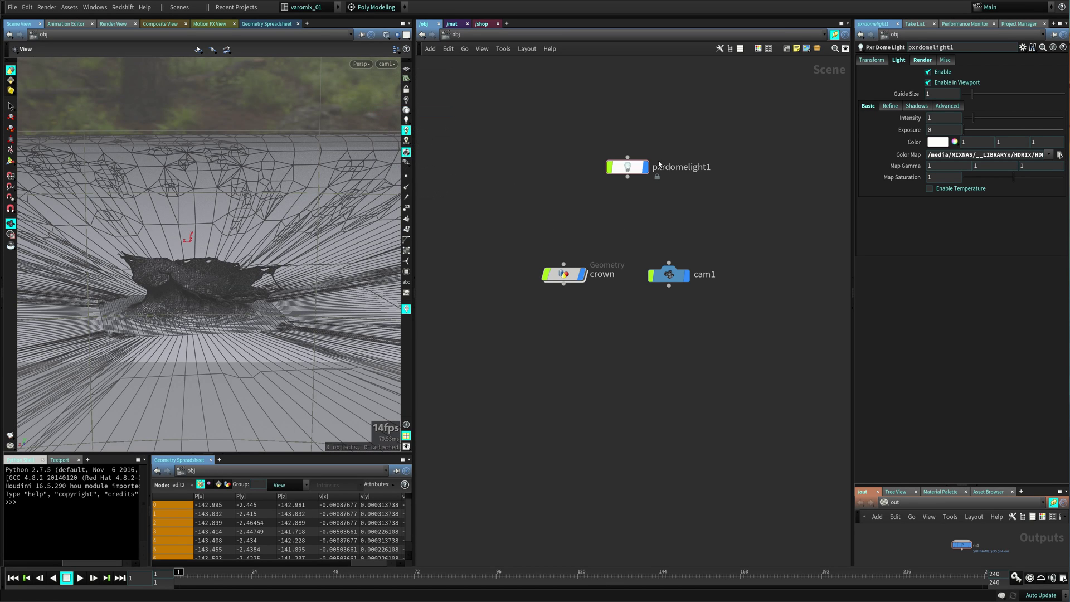
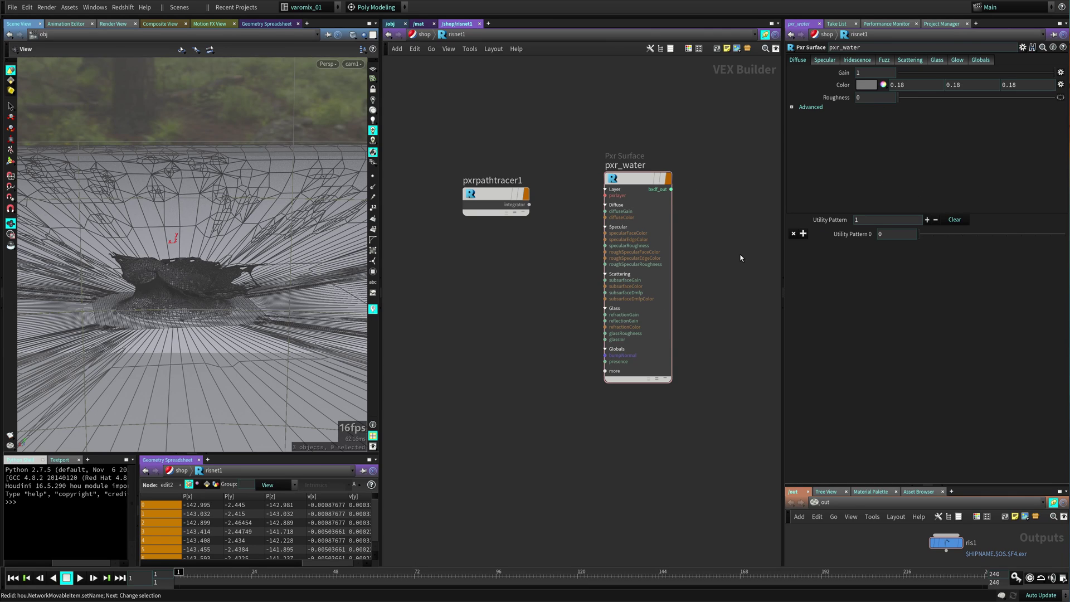
# Set the diffuse gain of pxr_water to 0 and its glass refraction and reflection gains to 0.97.
pyautogui.moveTo(651, 182); pyautogui.dragTo(630, 168)
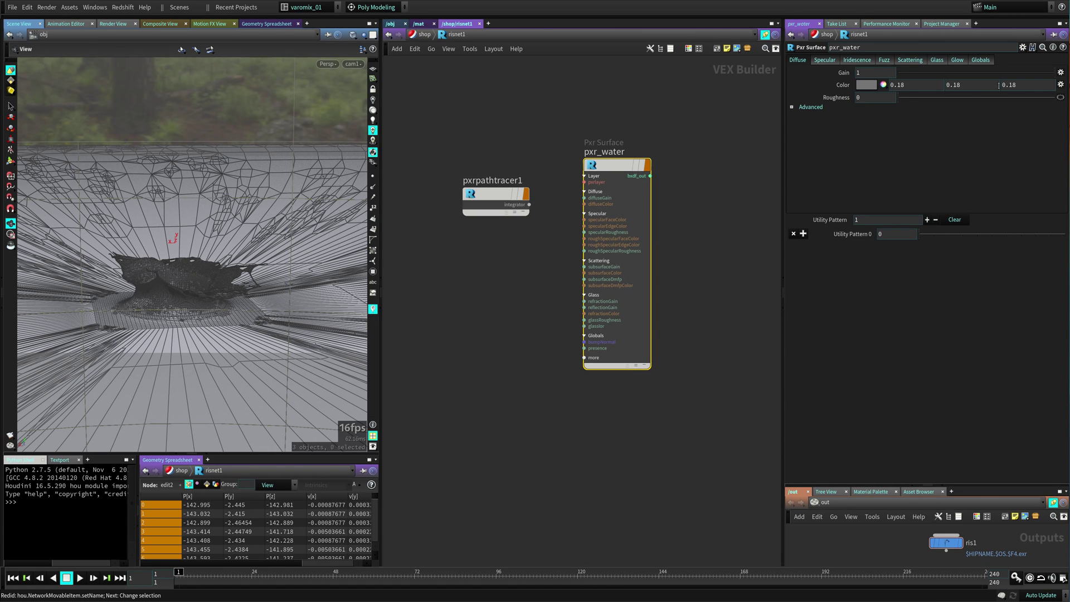
pyautogui.moveTo(1016, 72); pyautogui.dragTo(854, 206)
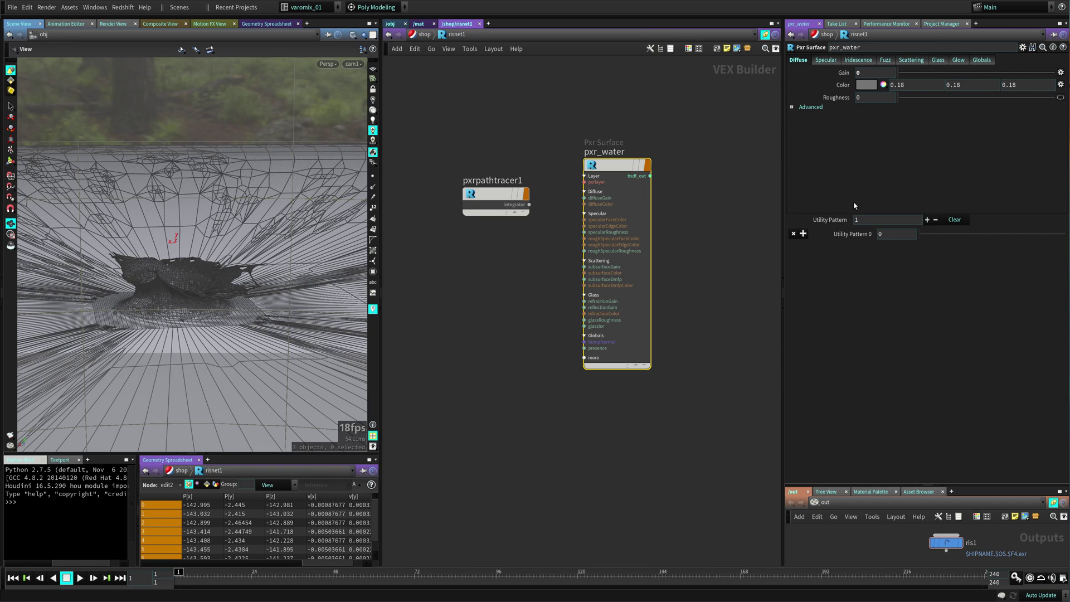
pyautogui.click(940, 60)
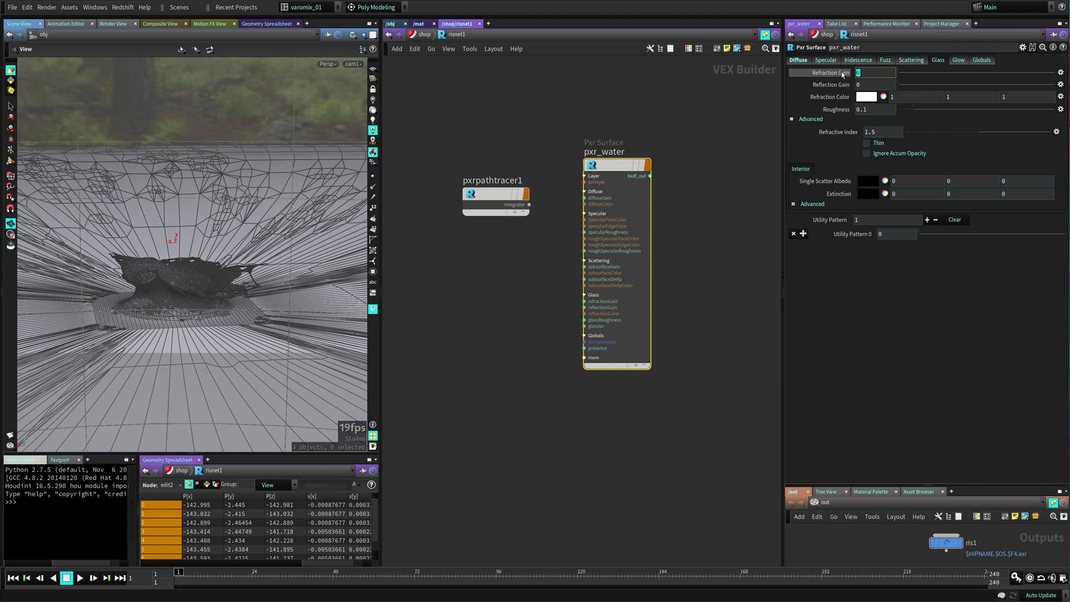
pyautogui.write('.97')
pyautogui.press('Tab')
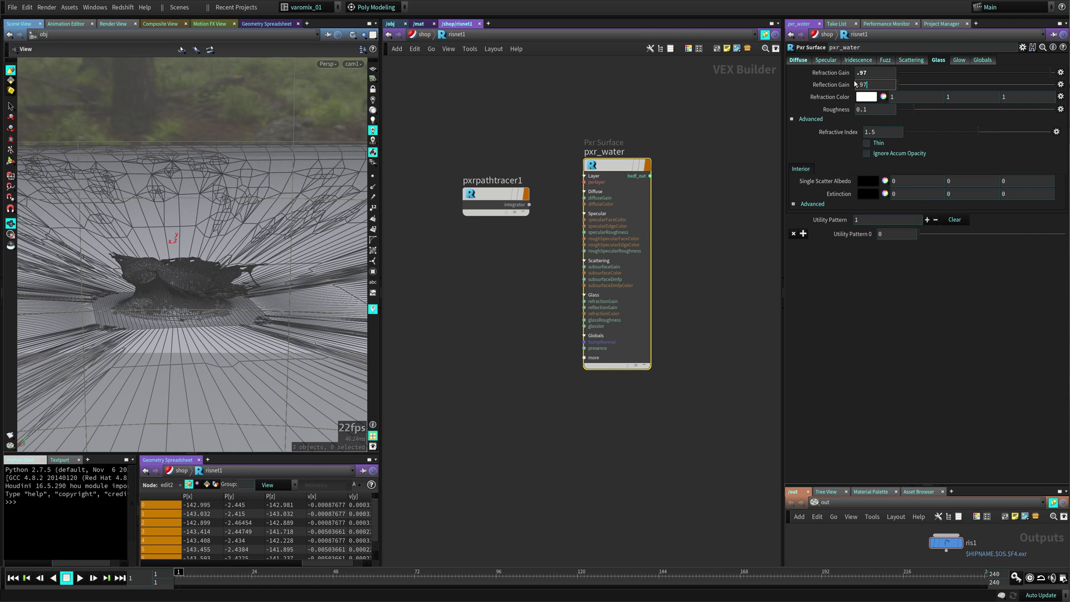
# Darken the glass refraction color to a value of about 0.94 and set the glass roughness to 0.01.
pyautogui.click(884, 97)
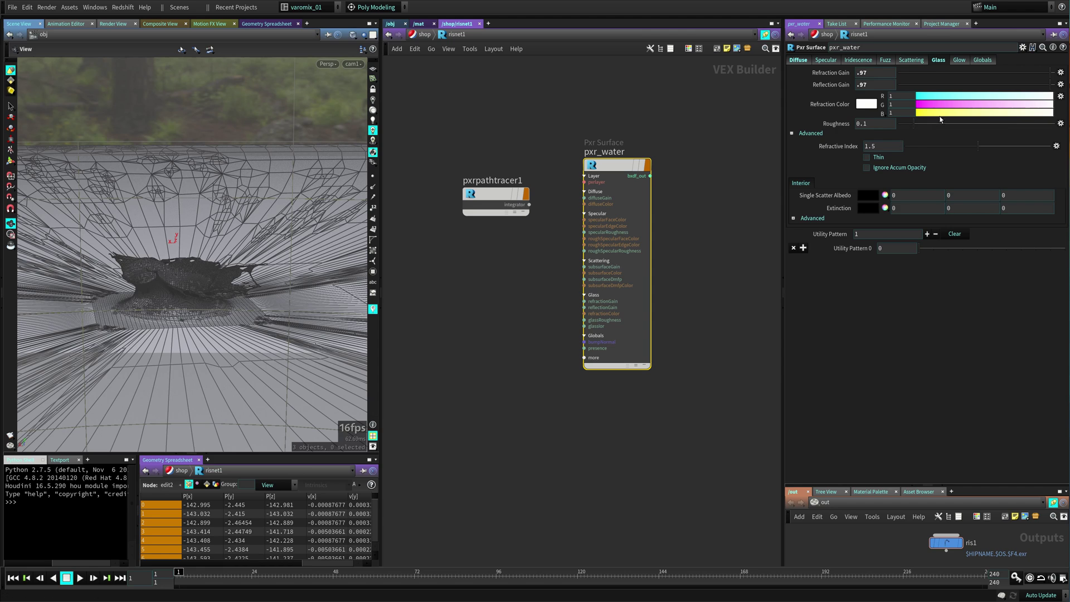
pyautogui.click(884, 105)
pyautogui.moveTo(1062, 116); pyautogui.dragTo(1048, 117)
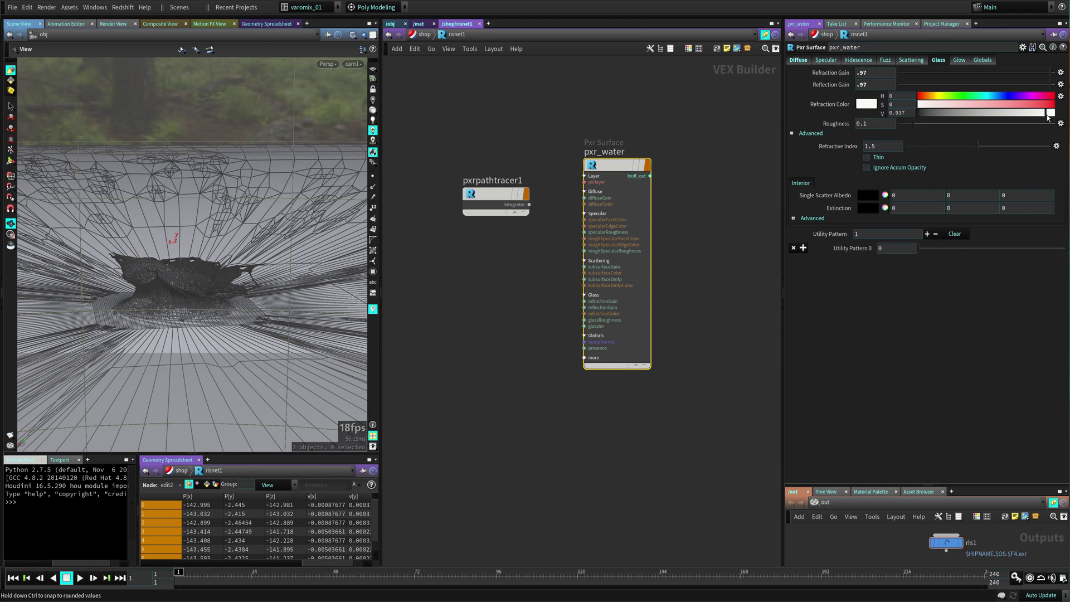
pyautogui.click(883, 105)
pyautogui.doubleClick(881, 125)
pyautogui.write('0.01')
pyautogui.press('Return')
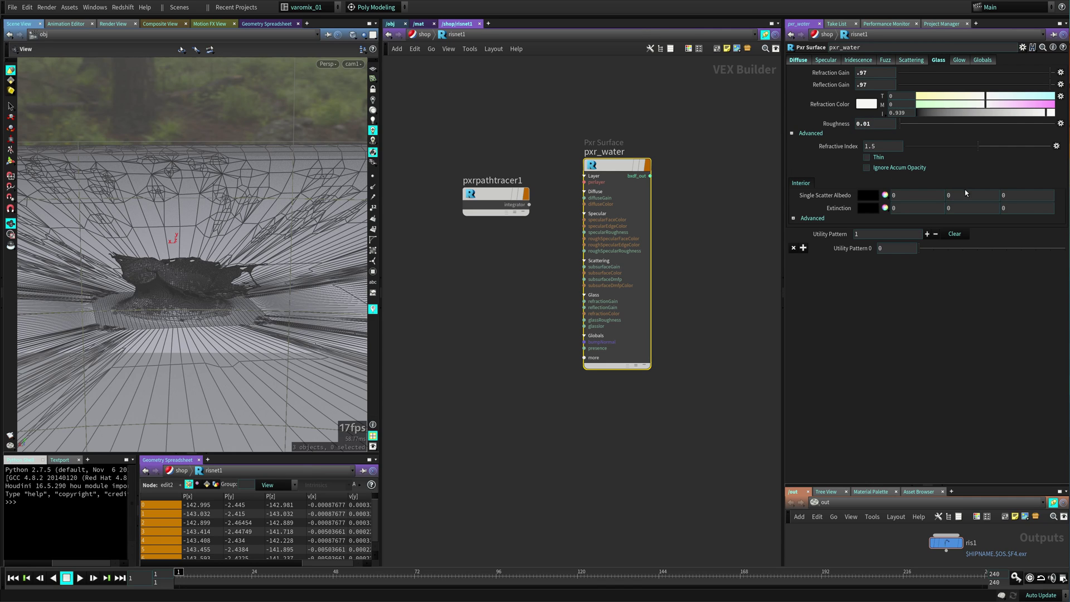
# Set the refractive index of the water shader to 1.3 and save the scene.
pyautogui.moveTo(886, 148); pyautogui.dragTo(846, 148)
pyautogui.write('1.3')
pyautogui.press('Return')
pyautogui.hotkey('ctrl', 's')
# Assign the pxr_water shader from risnet1 as the render material of the crown object.
pyautogui.click(390, 23)
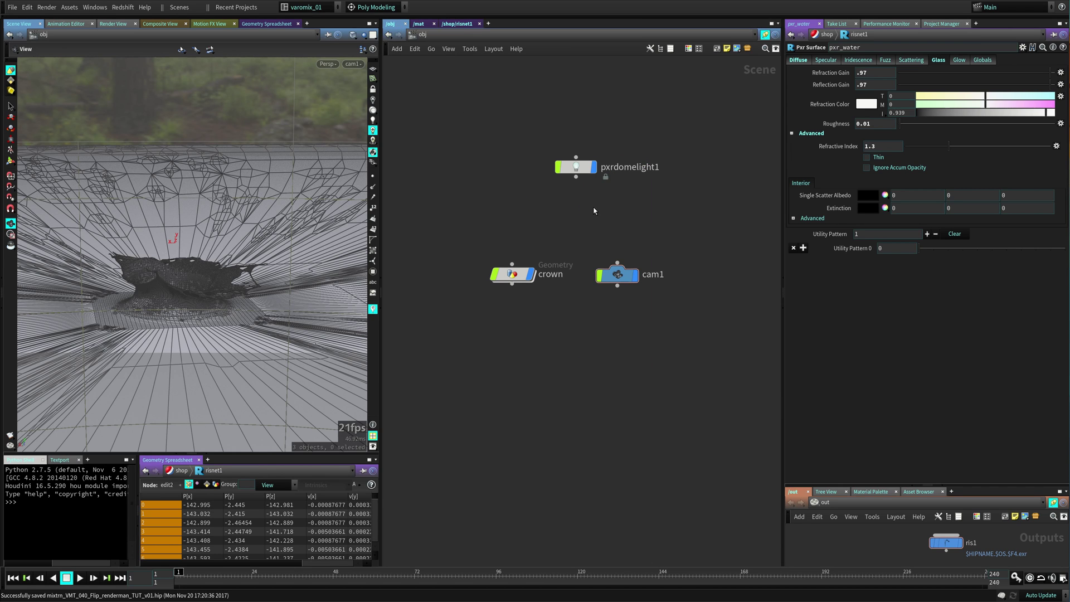
pyautogui.click(512, 274)
pyautogui.click(1060, 74)
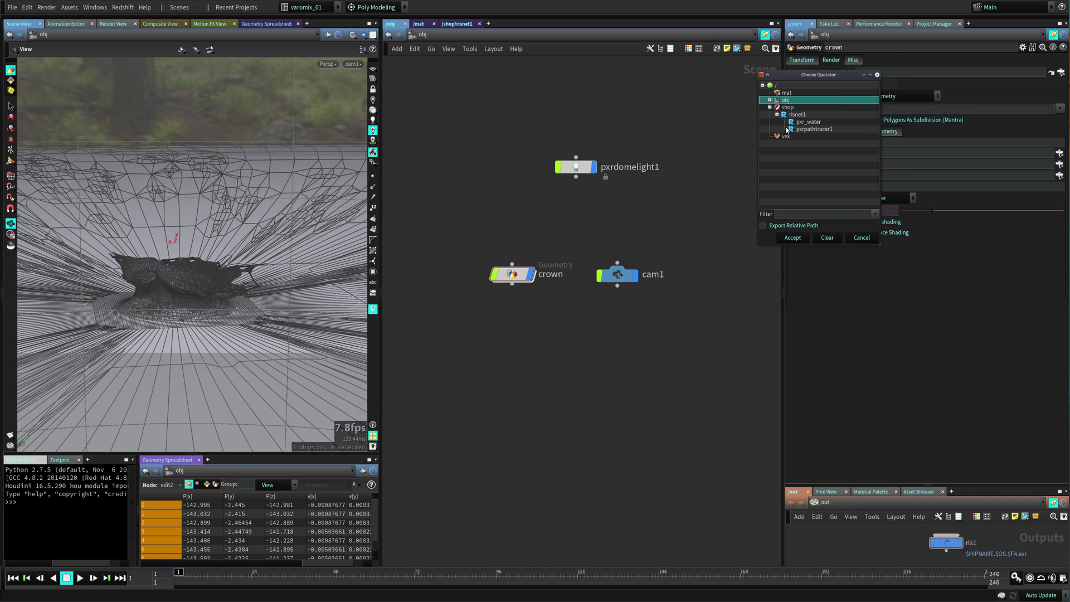
pyautogui.click(808, 121)
pyautogui.click(793, 238)
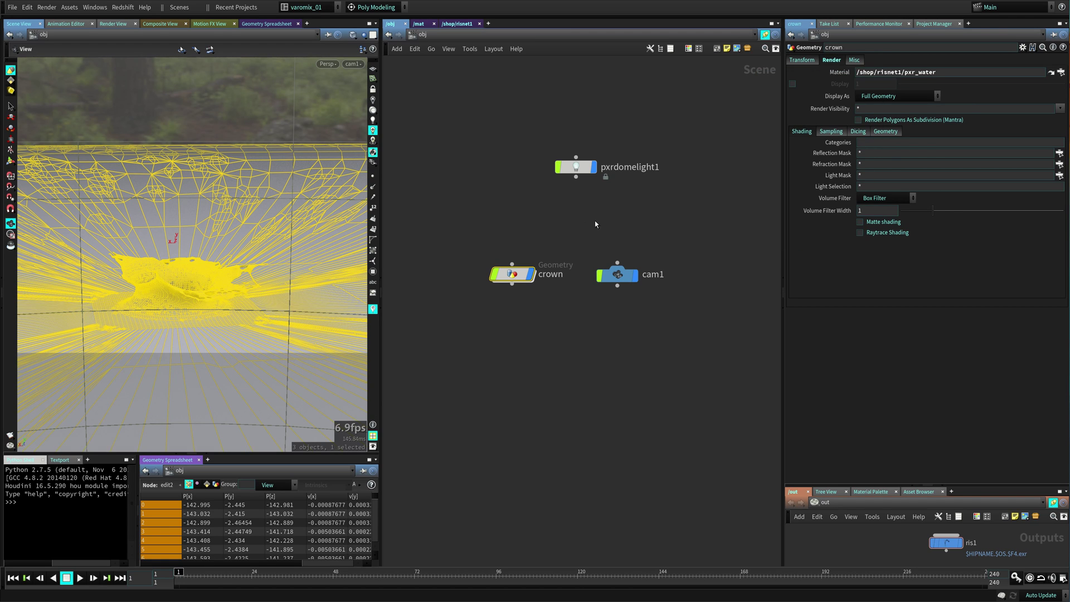
# Set the display device of the ris1 output node to it.
pyautogui.moveTo(597, 205); pyautogui.dragTo(556, 124)
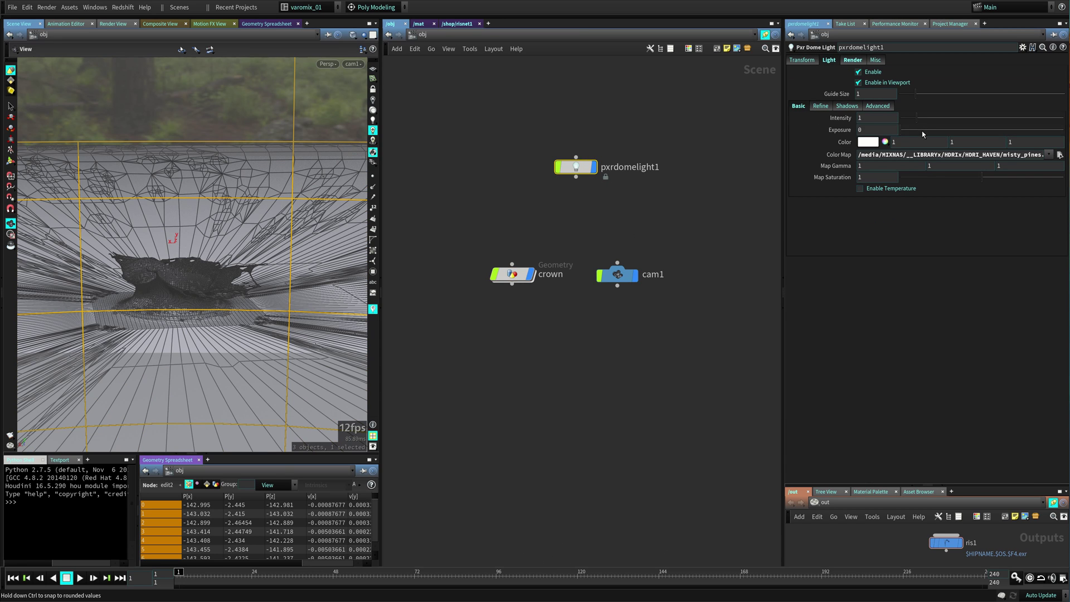
pyautogui.click(949, 544)
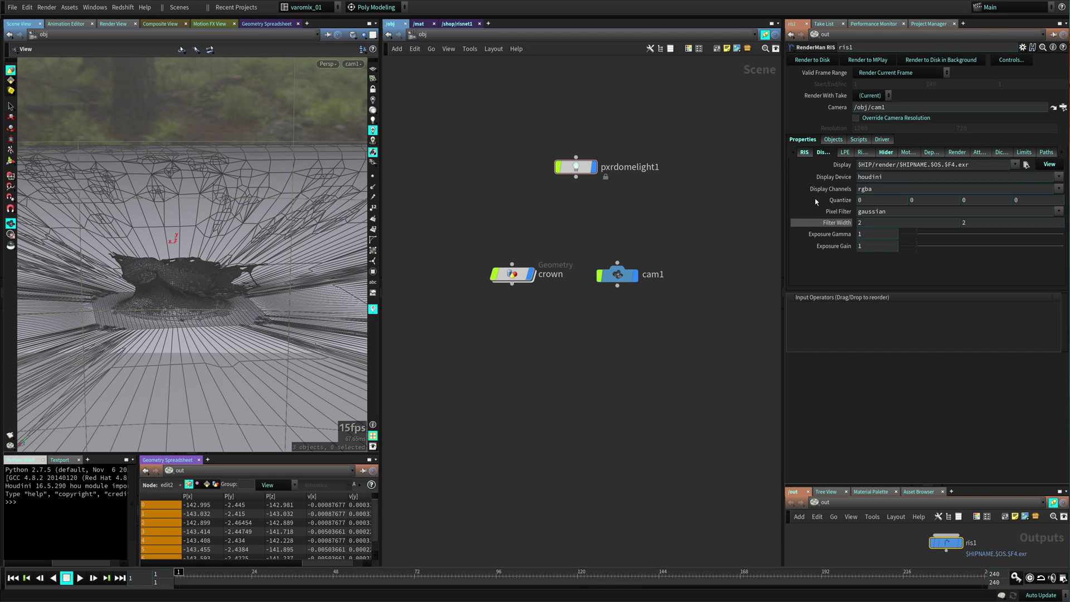
pyautogui.doubleClick(905, 177)
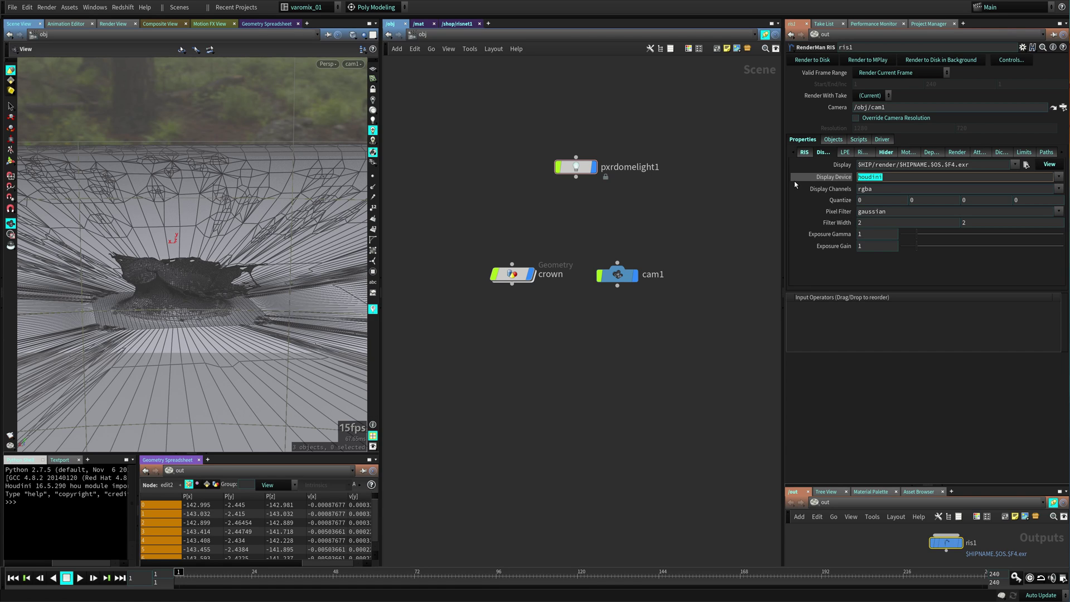
pyautogui.write('it')
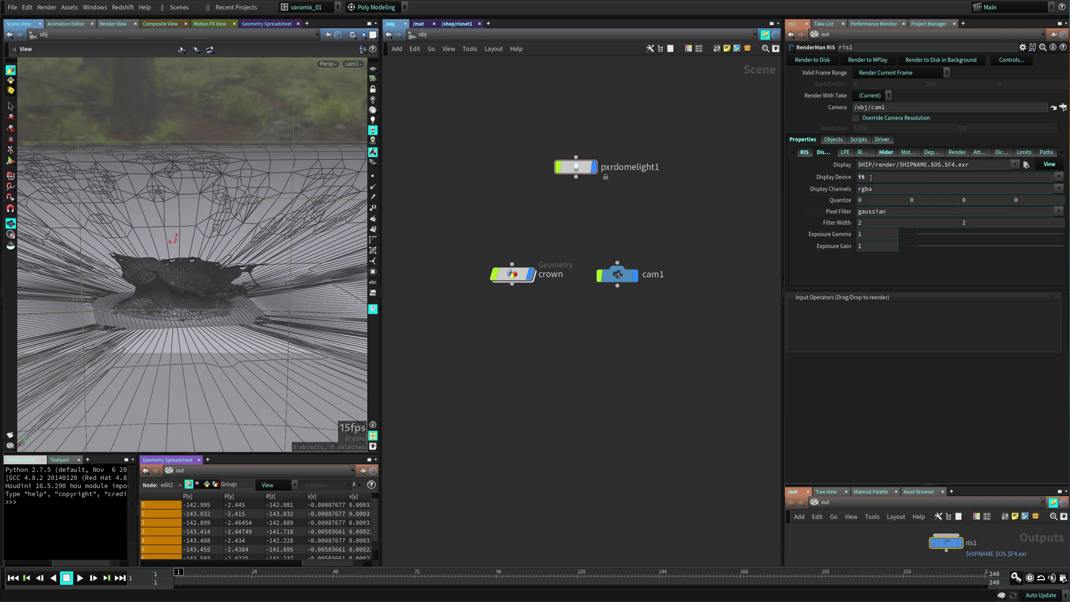
# Check the integrator assigned to ris1 and the RenderMan shelf tools.
pyautogui.click(803, 154)
pyautogui.doubleClick(982, 164)
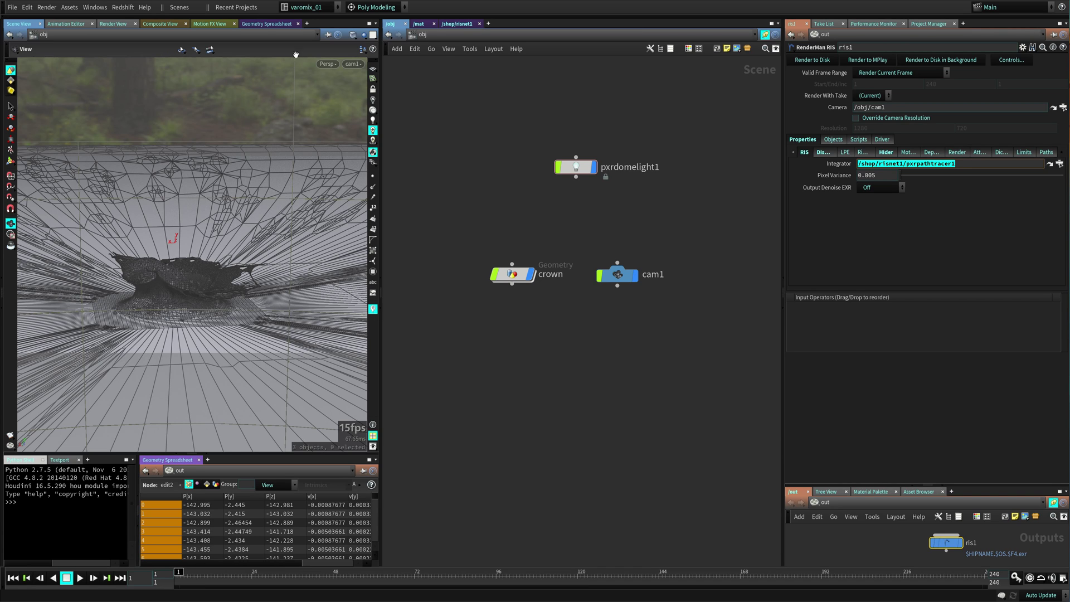
pyautogui.click(378, 15)
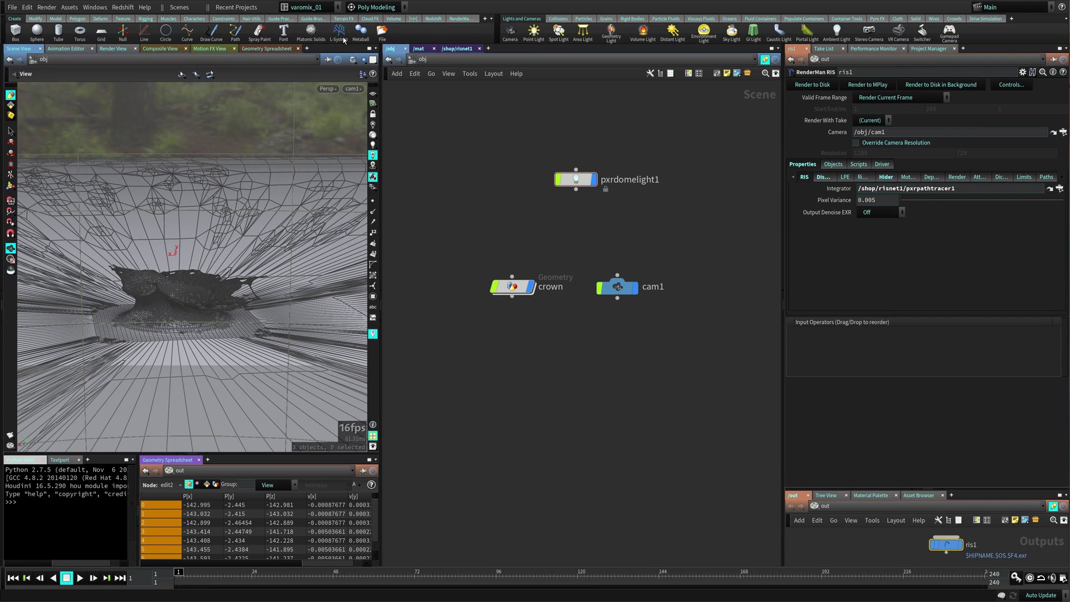
pyautogui.click(461, 19)
pyautogui.moveTo(972, 190); pyautogui.dragTo(716, 225)
pyautogui.click(664, 221)
pyautogui.click(26, 44)
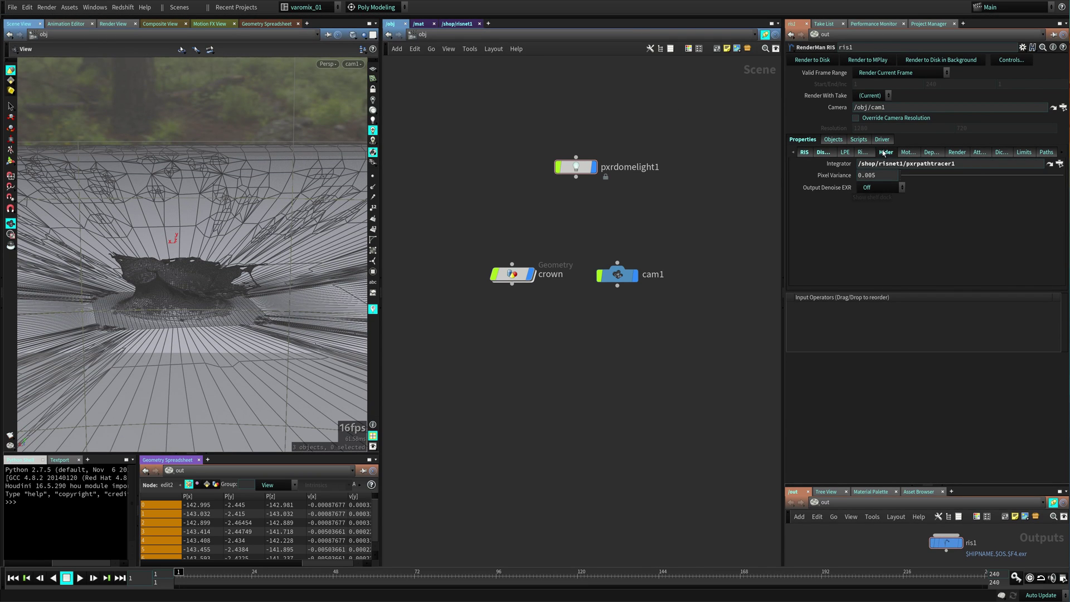
# Set the hider's maximum samples for ris1 to 16.
pyautogui.click(884, 152)
pyautogui.doubleClick(870, 188)
pyautogui.write('16')
pyautogui.press('Return')
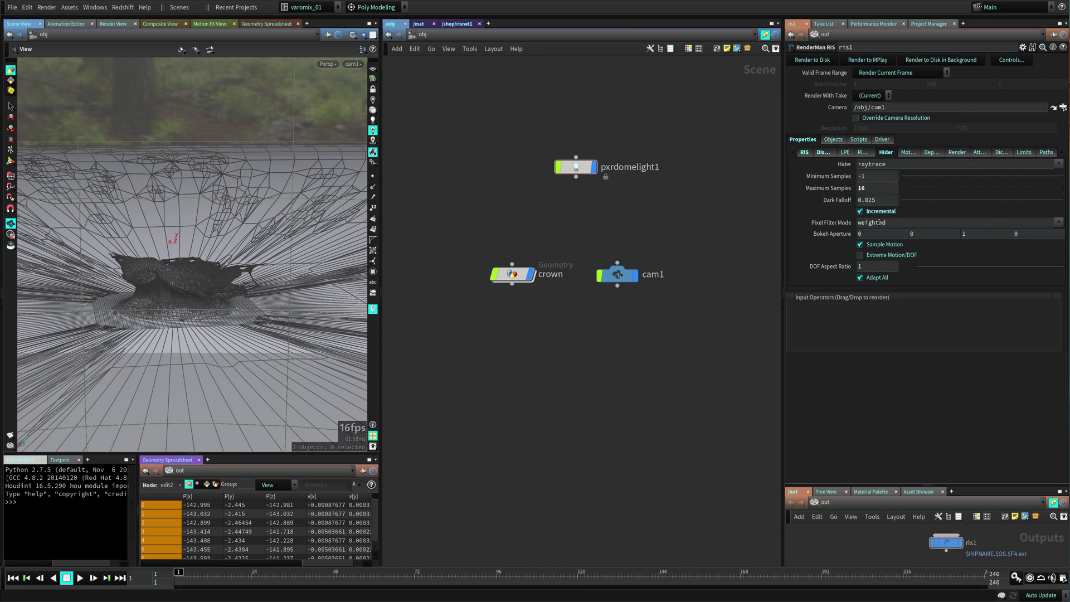
# Override the camera resolution of ris1 at half resolution, check its display settings and save the scene.
pyautogui.click(893, 122)
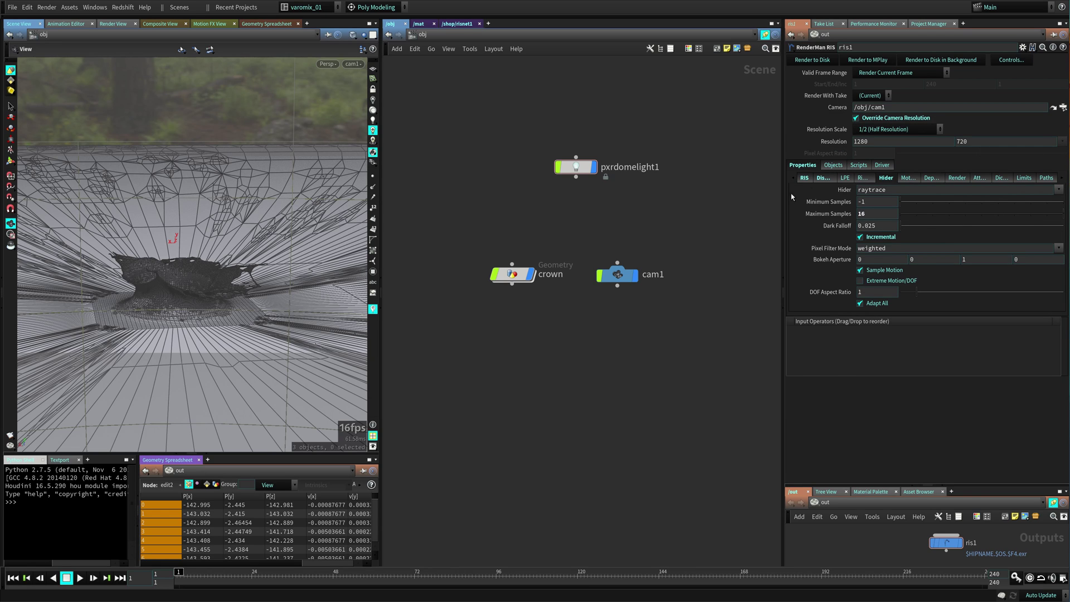
pyautogui.click(820, 178)
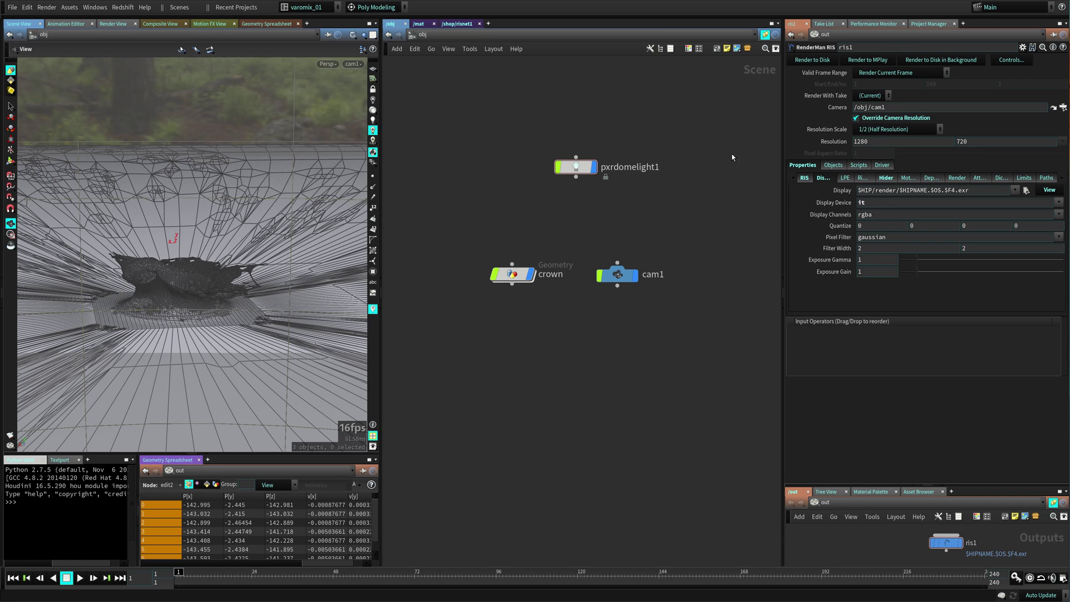
pyautogui.hotkey('ctrl', 's')
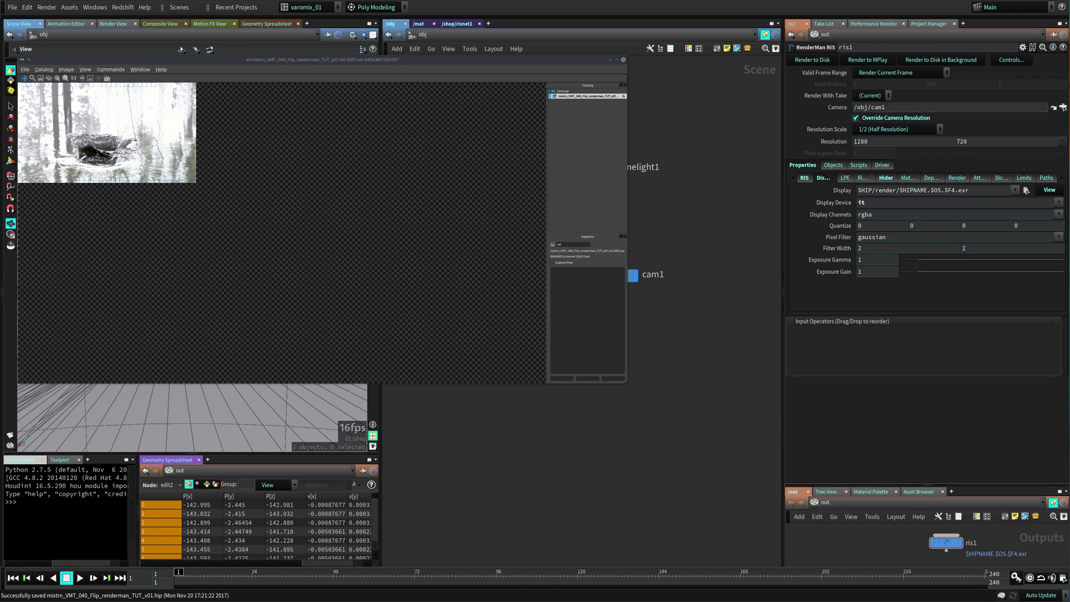
# Shrink the render window and move it over the viewport, clear of the scene nodes.
pyautogui.press('f')
pyautogui.keyDown('alt'); pyautogui.moveTo(250, 168); pyautogui.dragTo(619, 237); pyautogui.keyUp('alt')
pyautogui.keyDown('alt'); pyautogui.moveTo(625, 251); pyautogui.dragTo(635, 269, button='right'); pyautogui.keyUp('alt')
pyautogui.moveTo(635, 270); pyautogui.dragTo(694, 326)
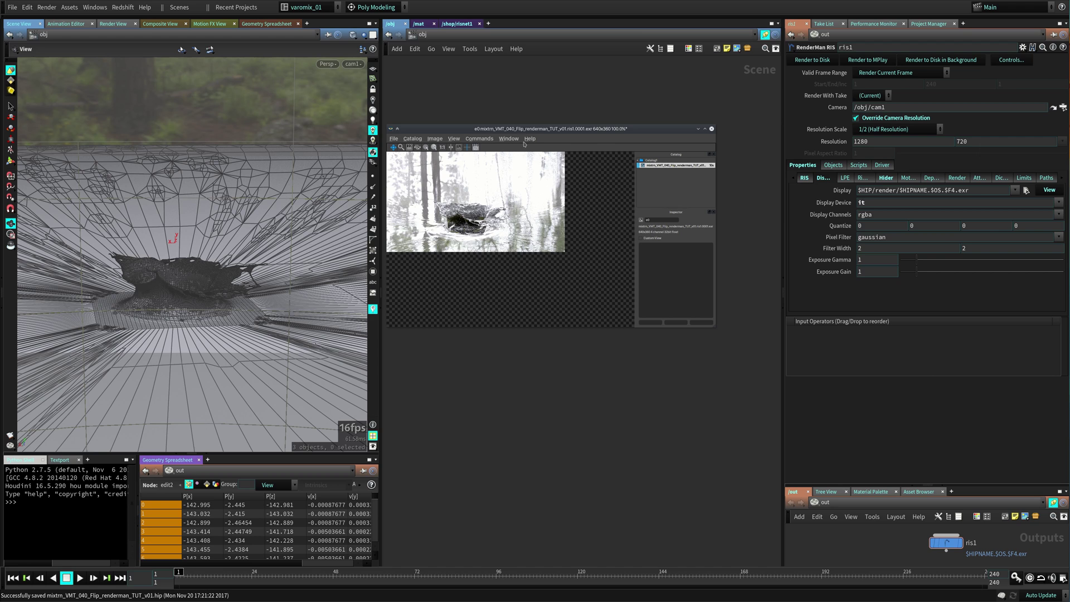
pyautogui.moveTo(552, 130); pyautogui.dragTo(310, 147)
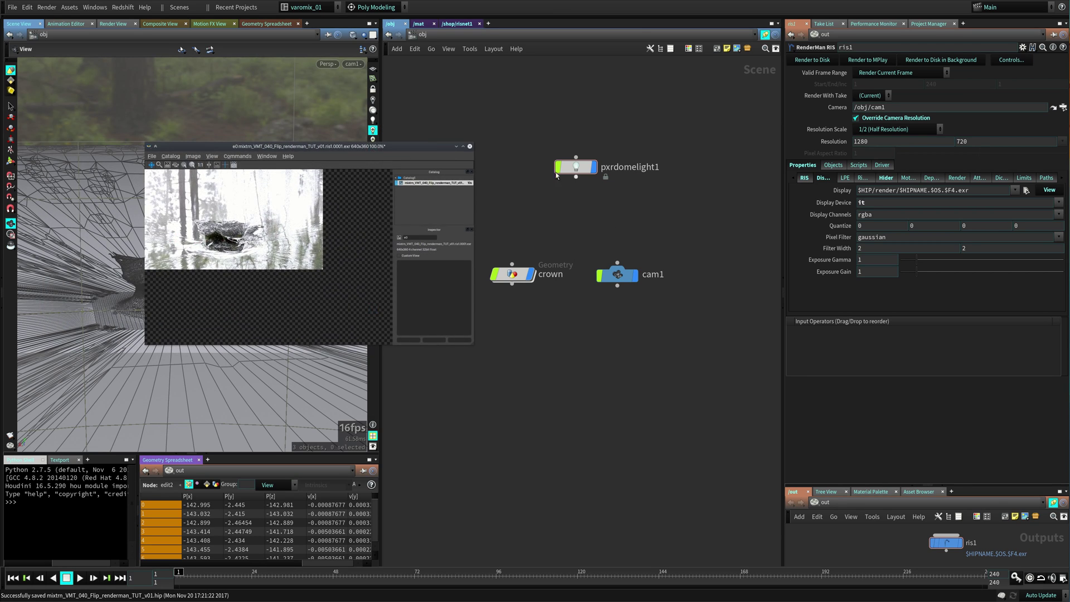
# Rotate pxrdomelight1 by 90 degrees around the Y axis.
pyautogui.click(591, 167)
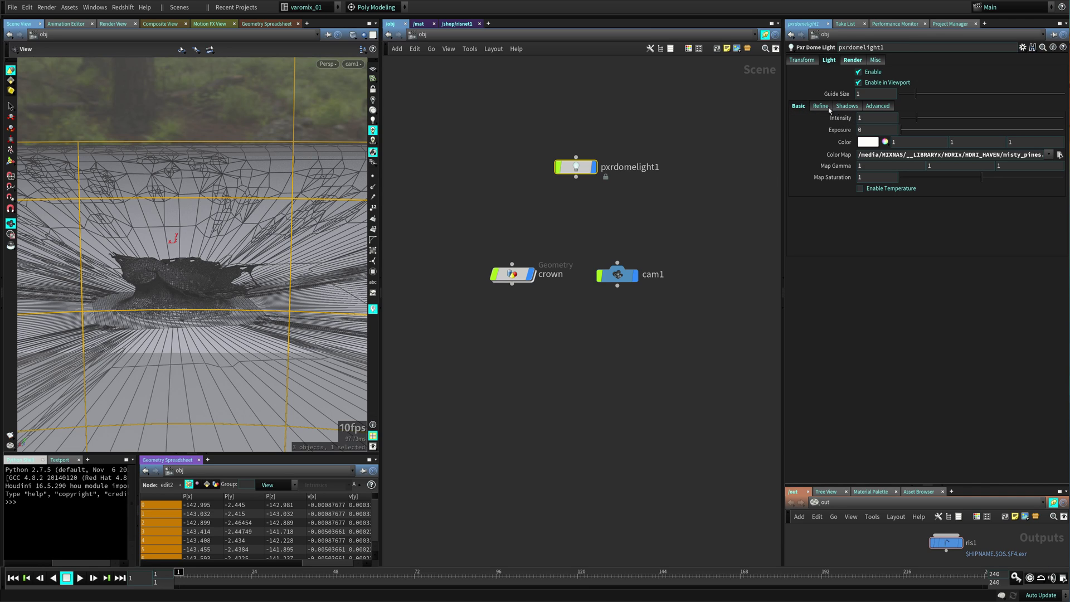
pyautogui.click(801, 60)
pyautogui.click(926, 119)
pyautogui.write('90')
pyautogui.press('Return')
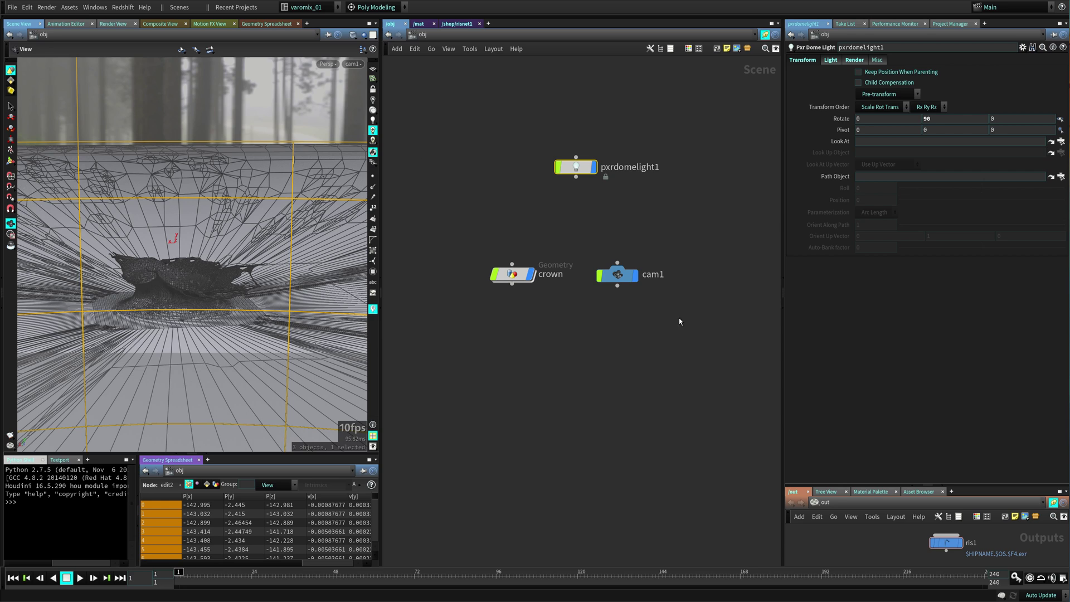
# Render the frame again from ris1 and move the render window off the viewport.
pyautogui.click(946, 542)
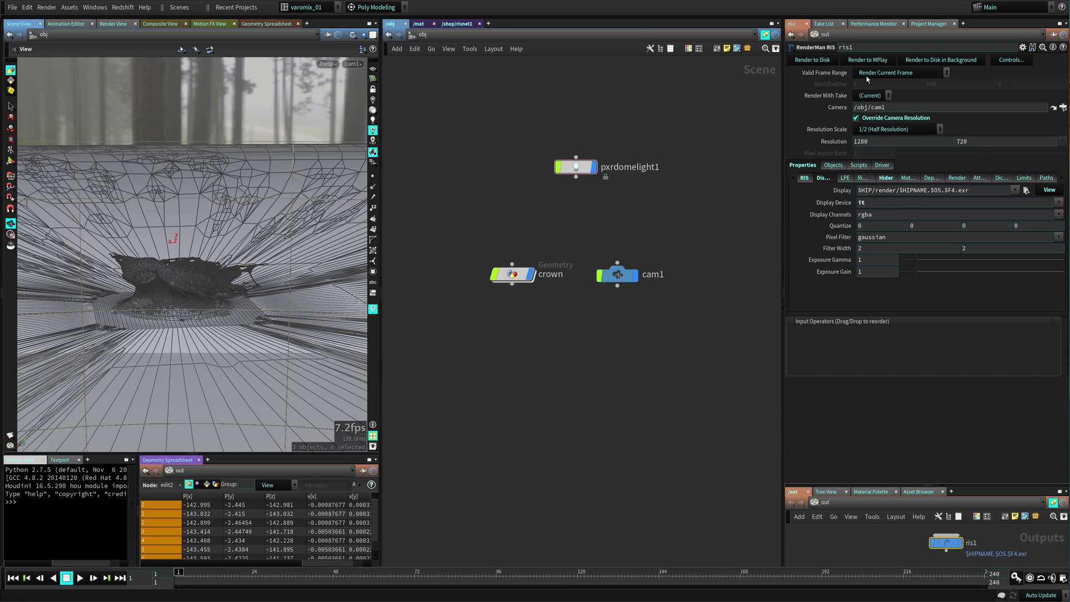
pyautogui.click(812, 60)
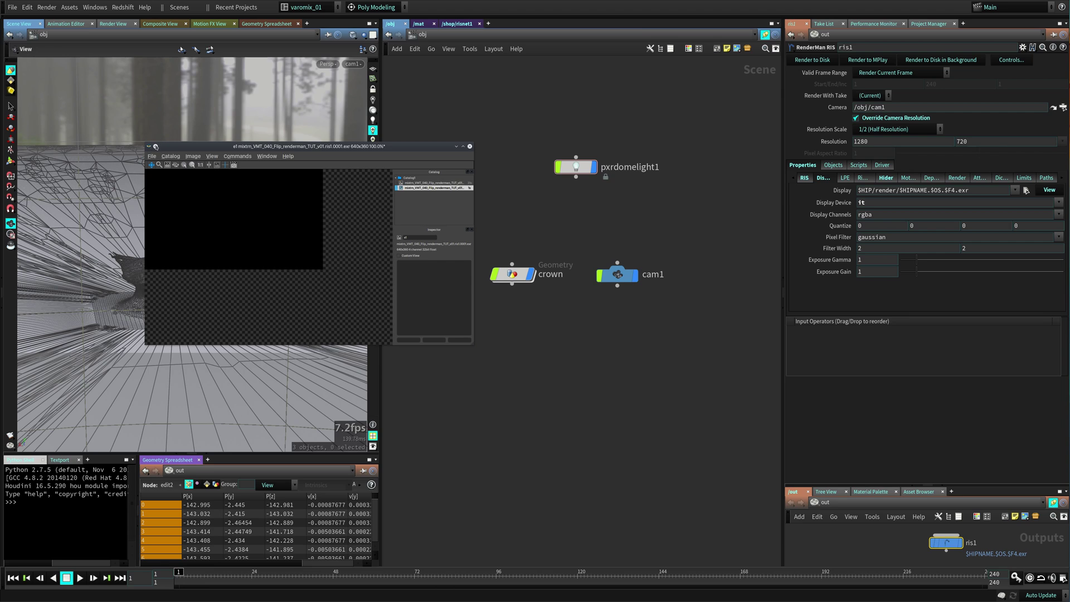
pyautogui.click(885, 178)
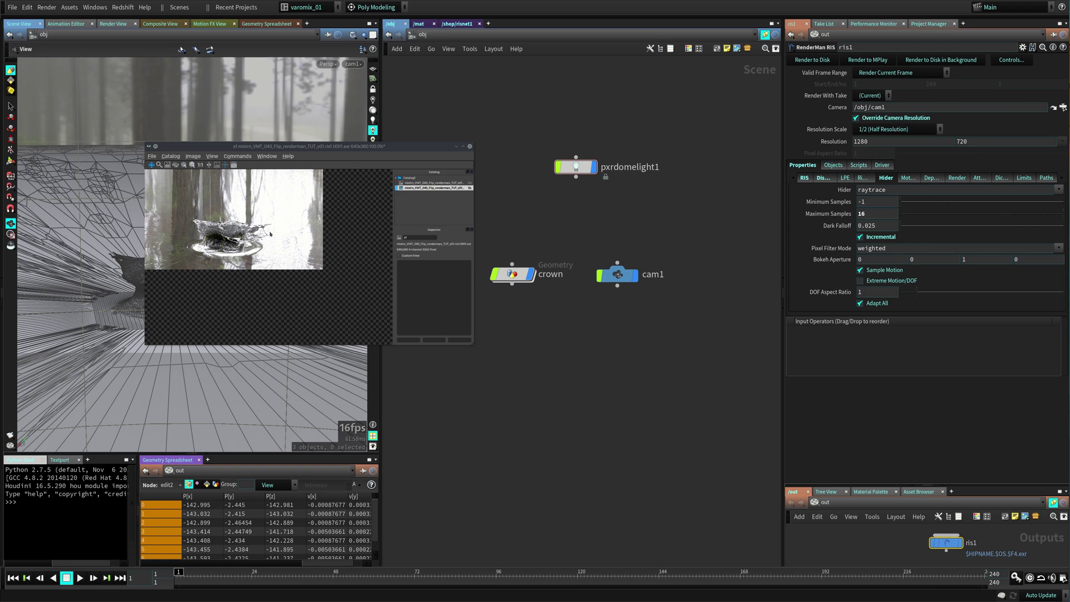
pyautogui.moveTo(355, 160); pyautogui.dragTo(600, 150)
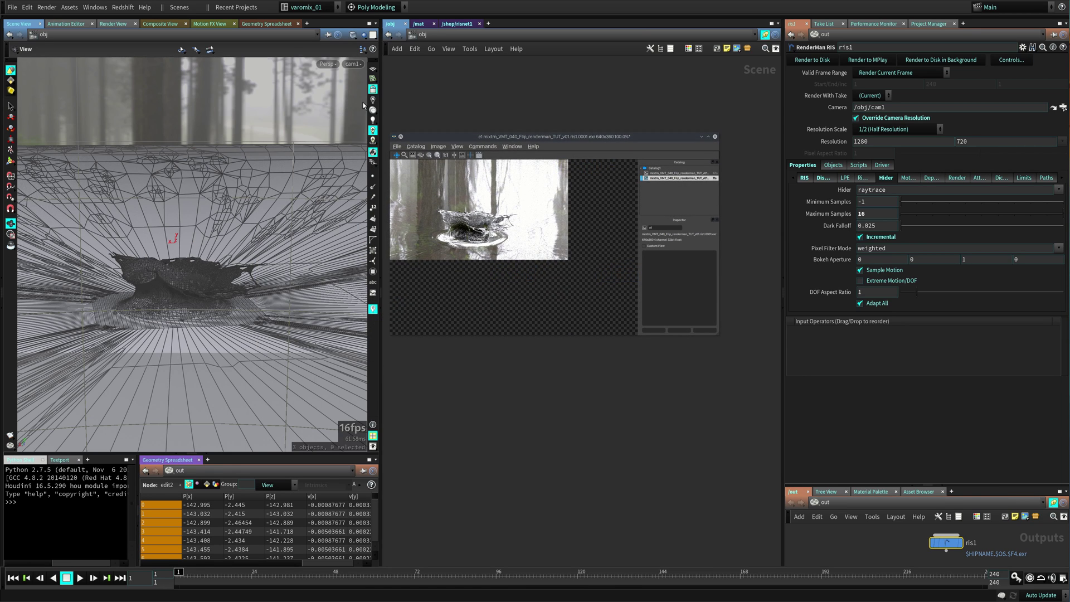
# Reframe cam1 closer to the crown splash with the camera locked to the view.
pyautogui.moveTo(258, 300); pyautogui.dragTo(260, 284)
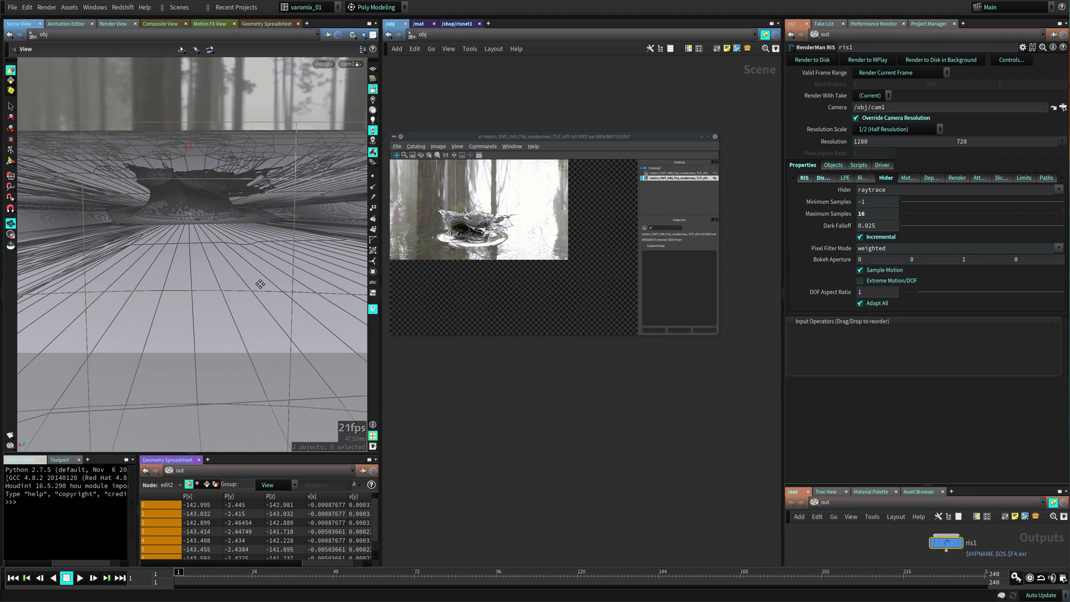
pyautogui.moveTo(260, 283); pyautogui.dragTo(260, 288, button='middle')
pyautogui.moveTo(211, 255); pyautogui.dragTo(220, 258, button='right')
pyautogui.moveTo(219, 258); pyautogui.dragTo(243, 267)
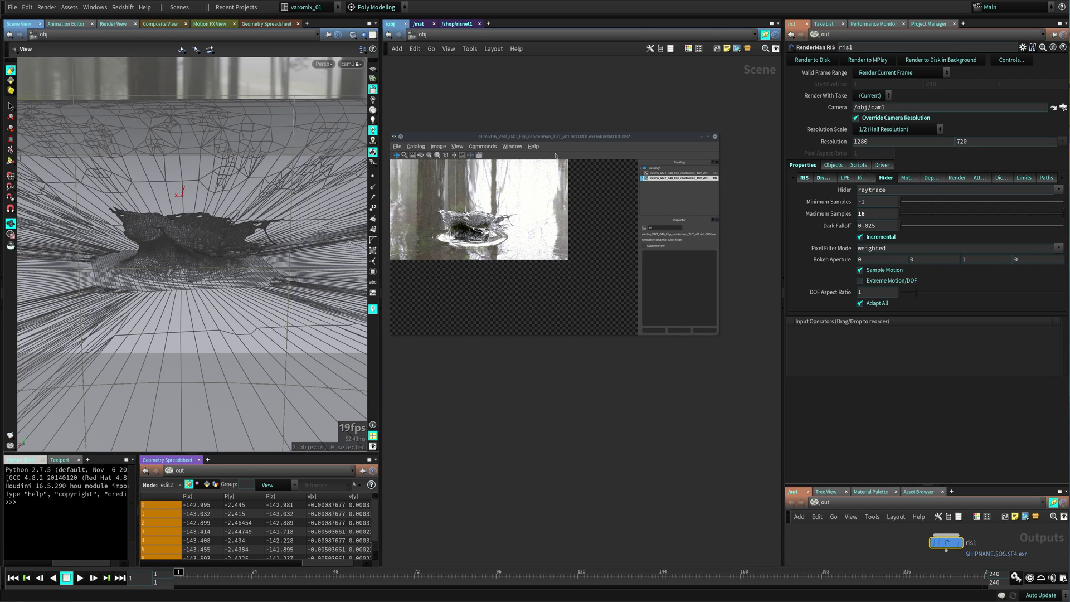
# Render the reframed view without the resolution override, at 1280 x 720, and reposition the render window.
pyautogui.moveTo(577, 139); pyautogui.dragTo(459, 85)
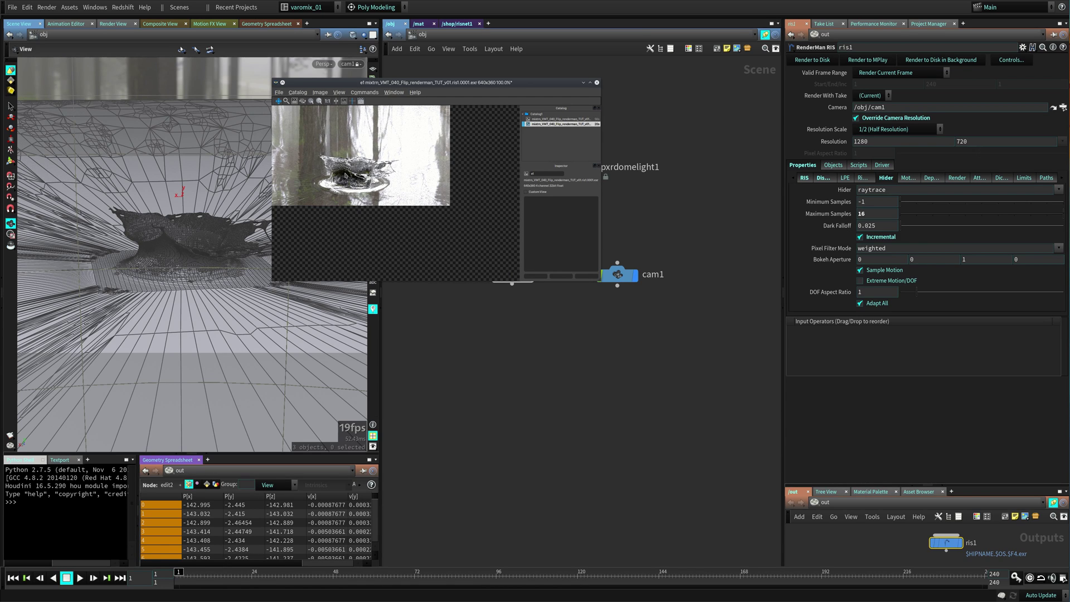
pyautogui.click(804, 178)
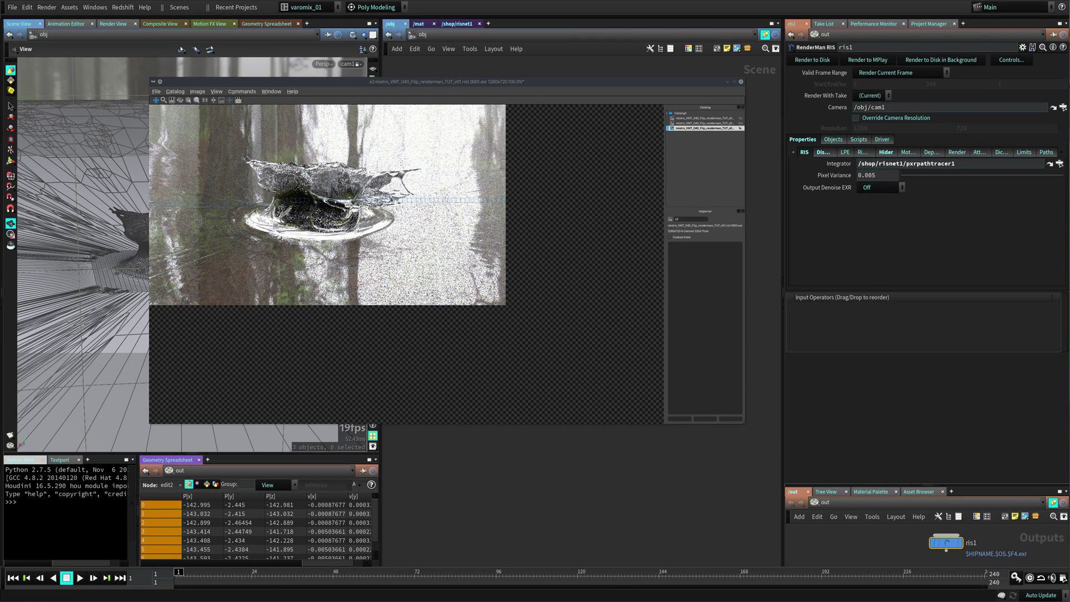
pyautogui.keyDown('alt'); pyautogui.moveTo(594, 210); pyautogui.dragTo(546, 208); pyautogui.keyUp('alt')
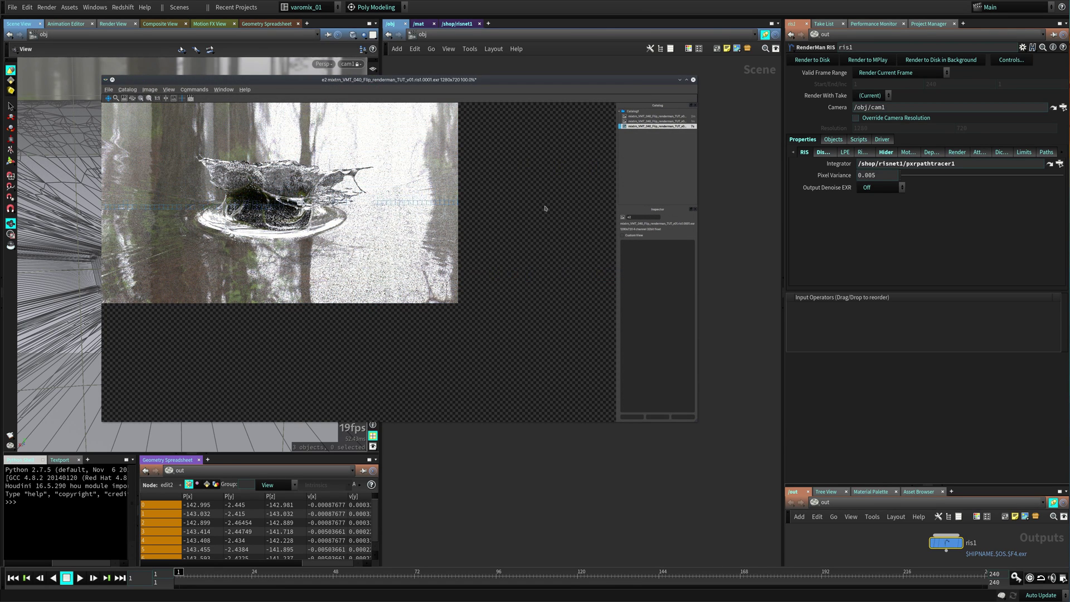
# Open the rendering parameter editor for the ris1 node.
pyautogui.click(1023, 47)
pyautogui.click(917, 507)
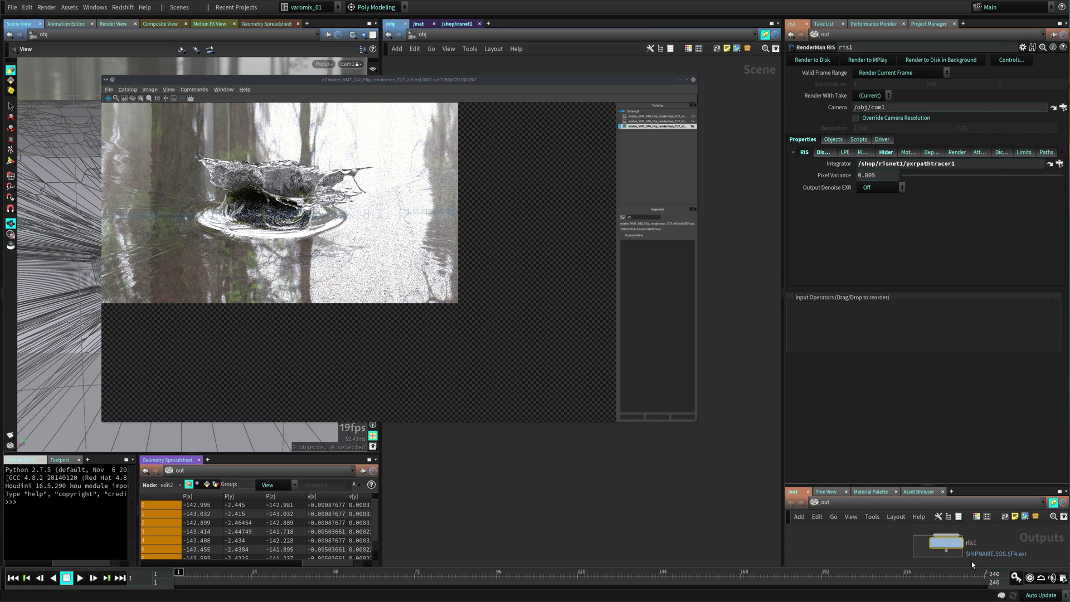
pyautogui.click(1023, 47)
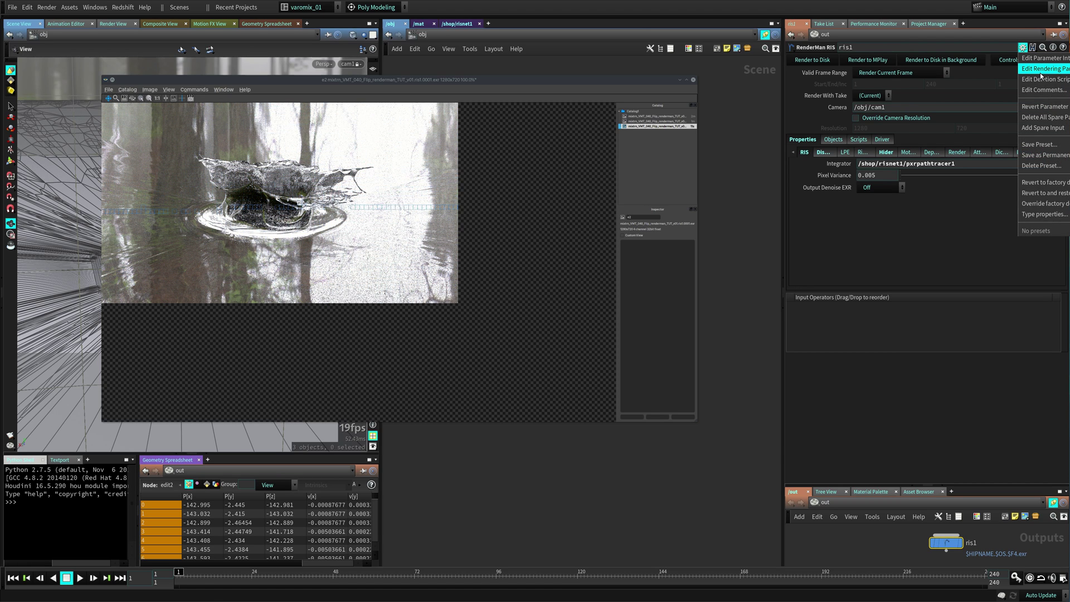
pyautogui.click(1034, 69)
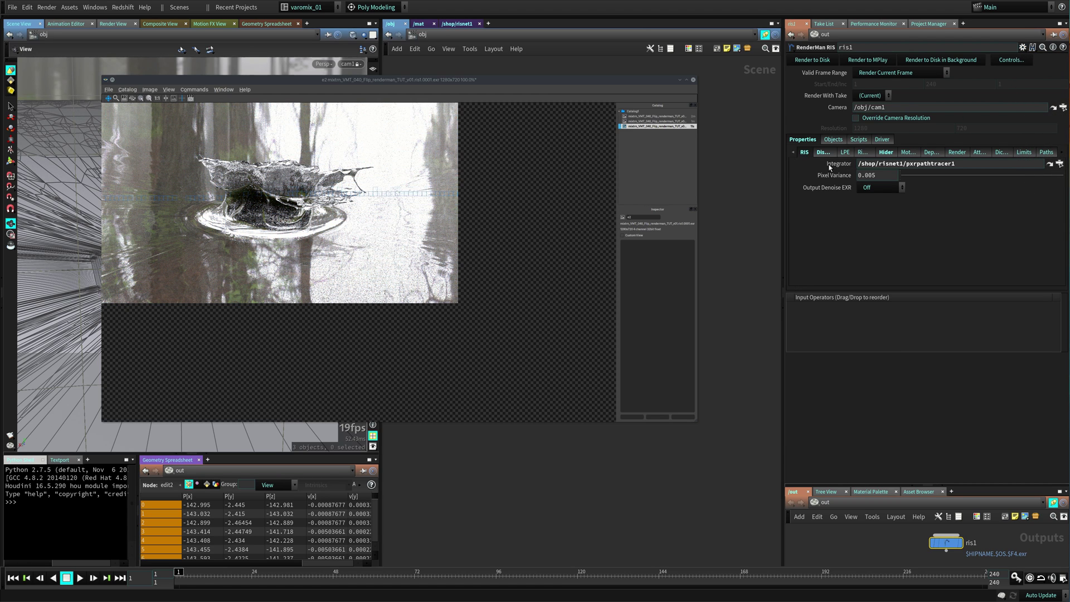
# Move the render window clear of the parameter editor and shrink it to fit the rendered image.
pyautogui.keyDown('alt'); pyautogui.moveTo(572, 197); pyautogui.dragTo(459, 220); pyautogui.keyUp('alt')
pyautogui.keyDown('alt'); pyautogui.moveTo(533, 300); pyautogui.dragTo(410, 282, button='right'); pyautogui.keyUp('alt')
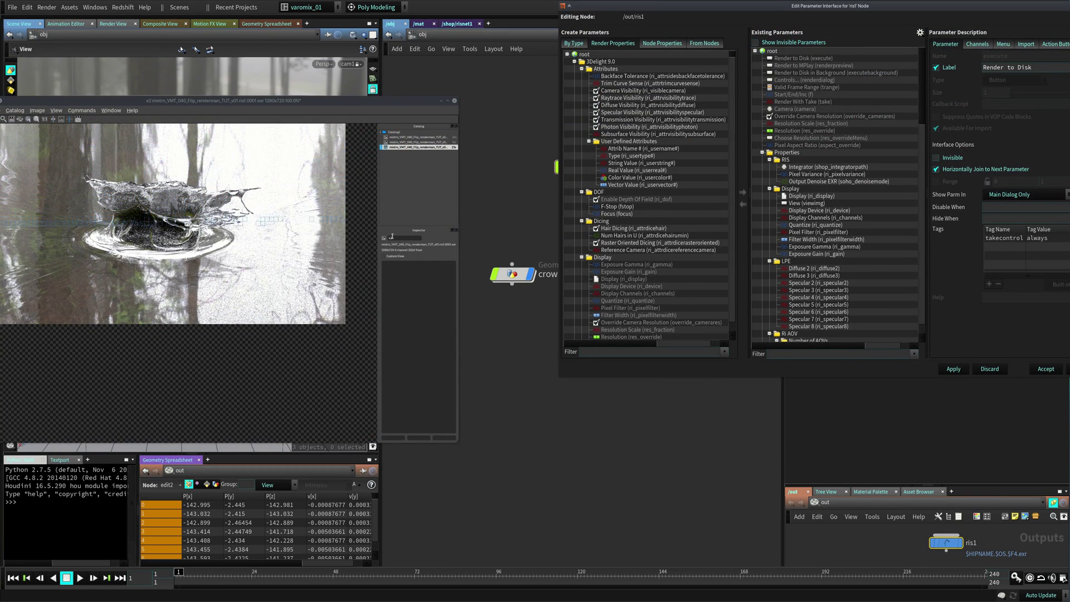
pyautogui.click(345, 105)
pyautogui.press('f')
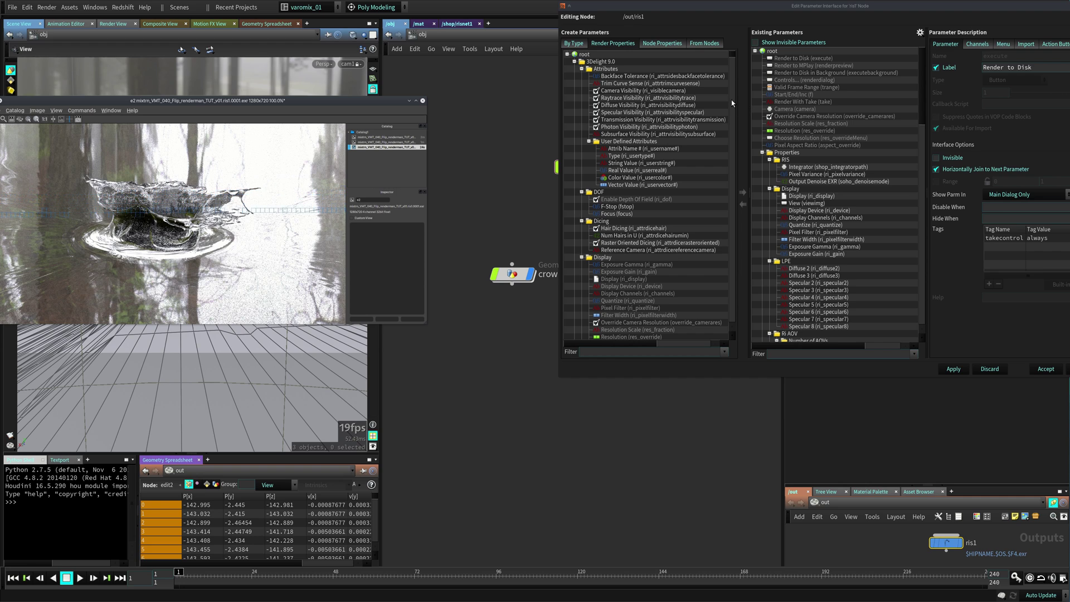
# Collapse the 3Delight, AIR, Alembic and Alfred property groups and filter the available render properties by "specular".
pyautogui.click(574, 62)
pyautogui.click(574, 69)
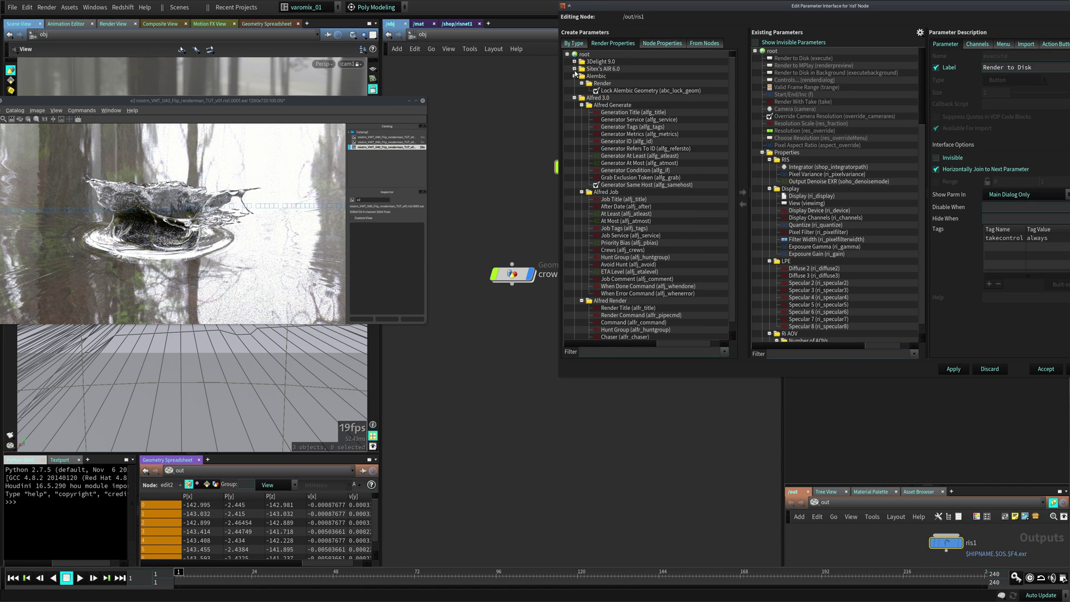
pyautogui.click(575, 76)
pyautogui.click(574, 83)
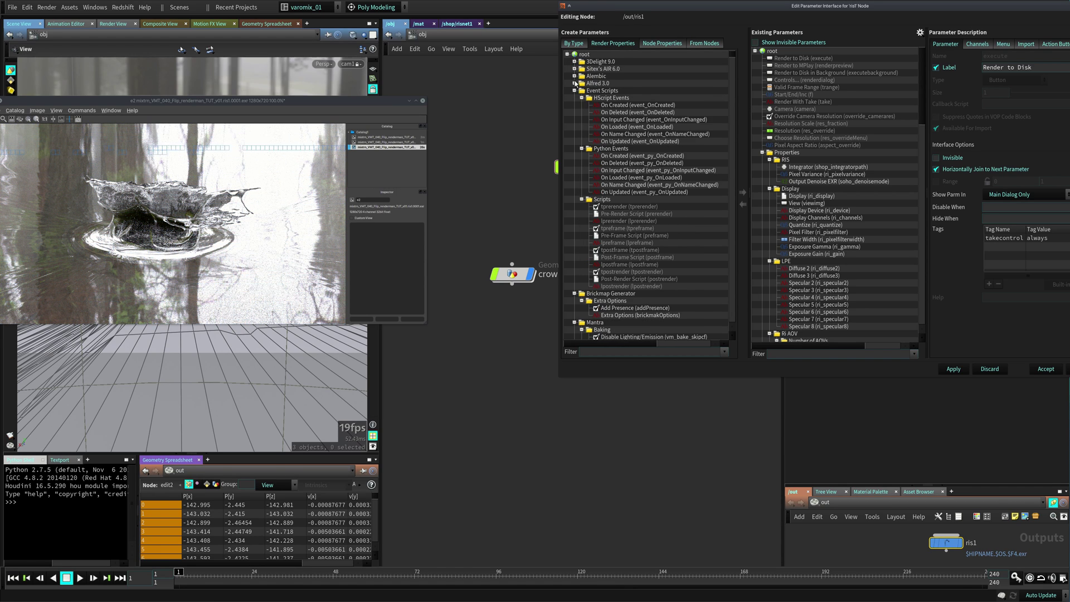
pyautogui.click(637, 353)
pyautogui.write('spec')
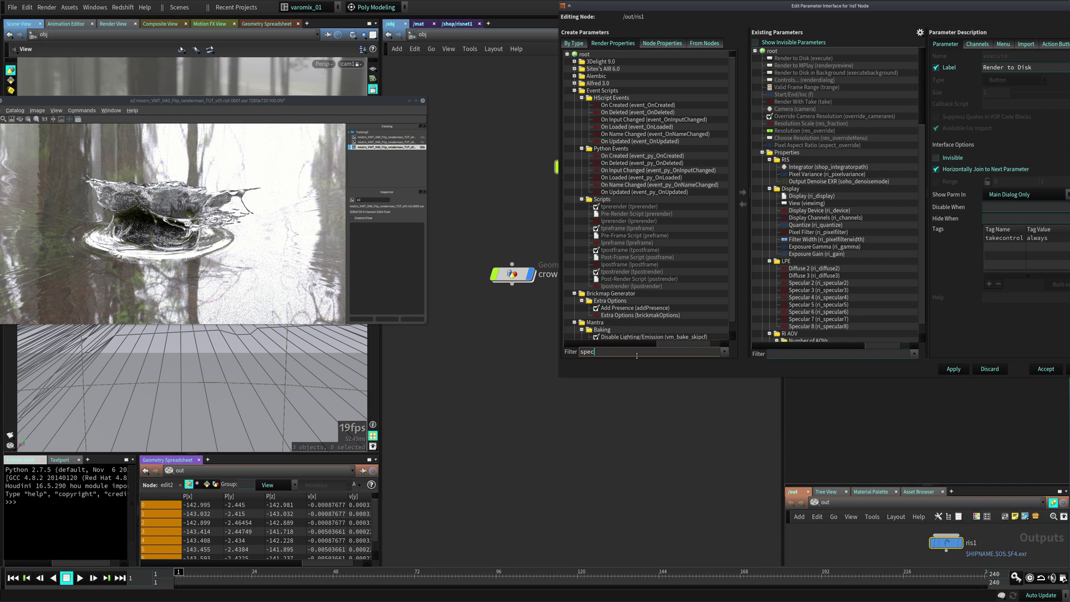
pyautogui.write('ular')
# Add the Specular Trace Depth property from Pixar's RenderMan 21.0 to ris1 and accept the parameter interface changes.
pyautogui.click(574, 76)
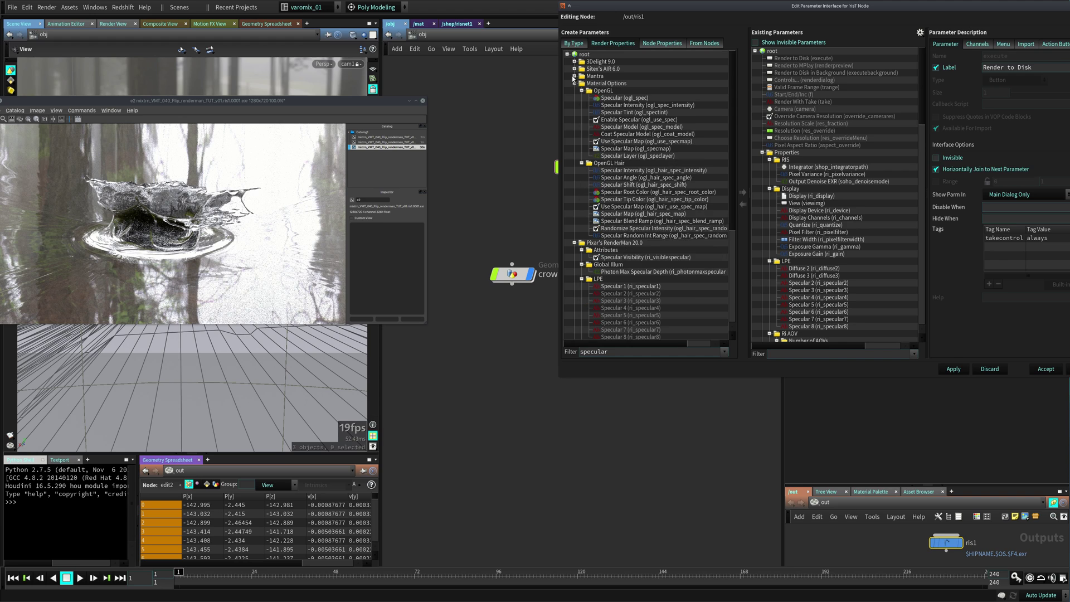
pyautogui.click(574, 83)
pyautogui.click(574, 83)
pyautogui.click(574, 84)
pyautogui.click(575, 90)
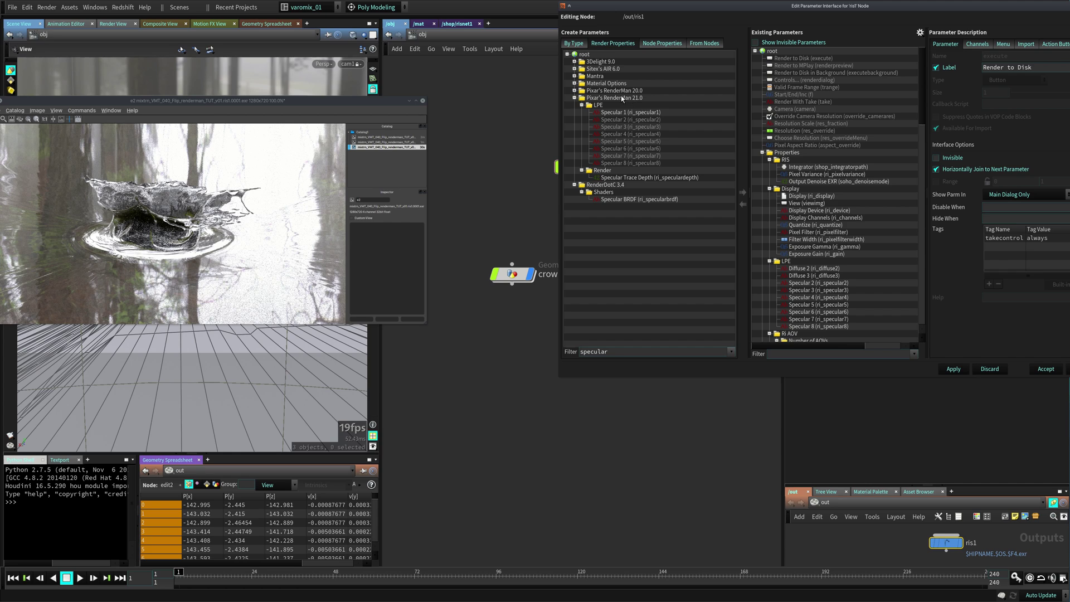
pyautogui.click(650, 179)
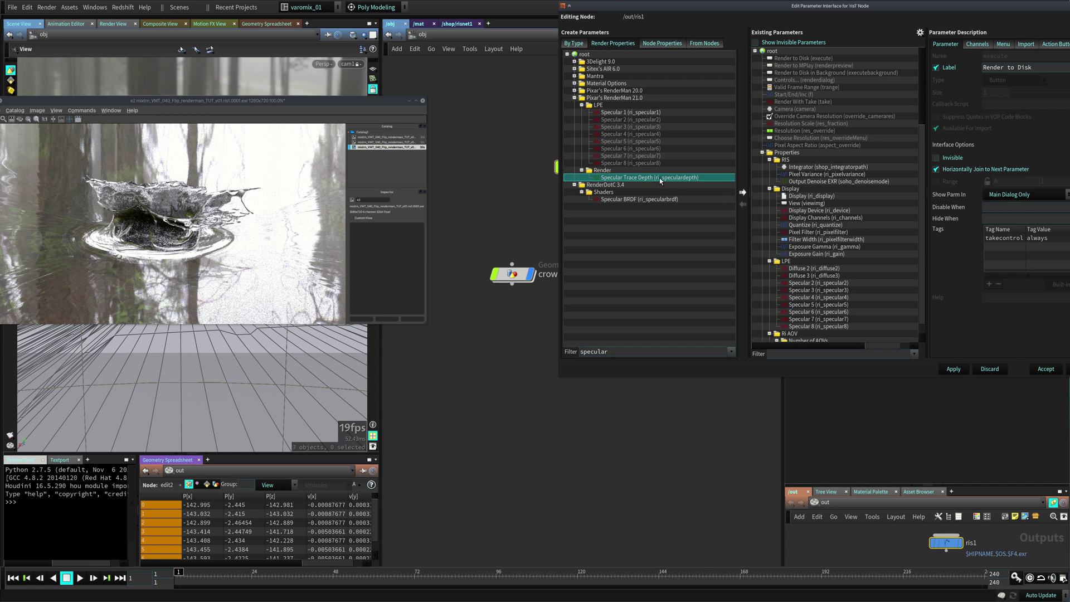
pyautogui.click(742, 193)
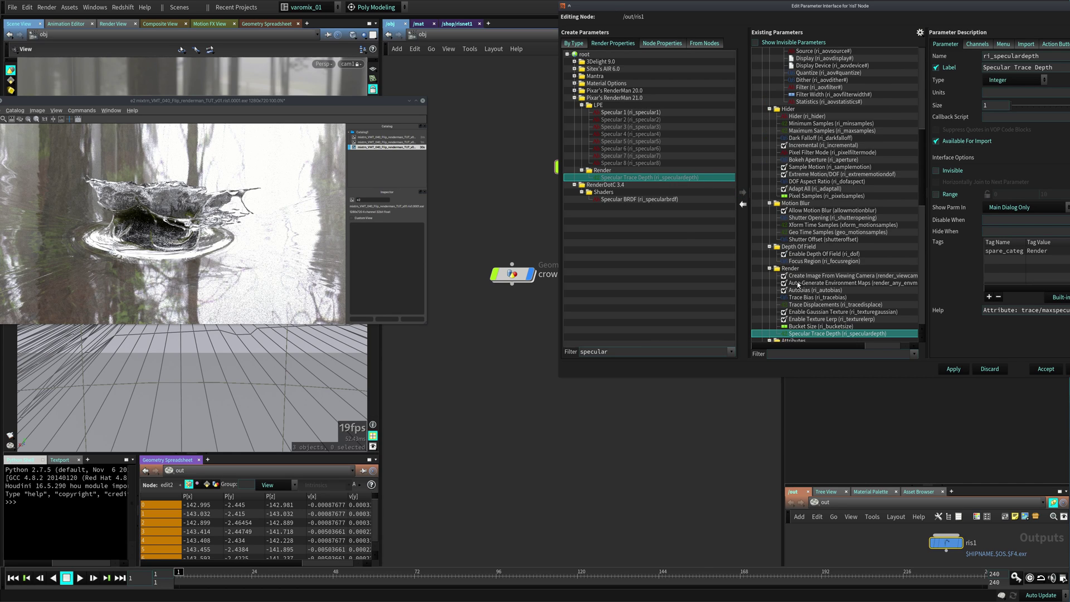
pyautogui.click(954, 369)
pyautogui.click(1046, 369)
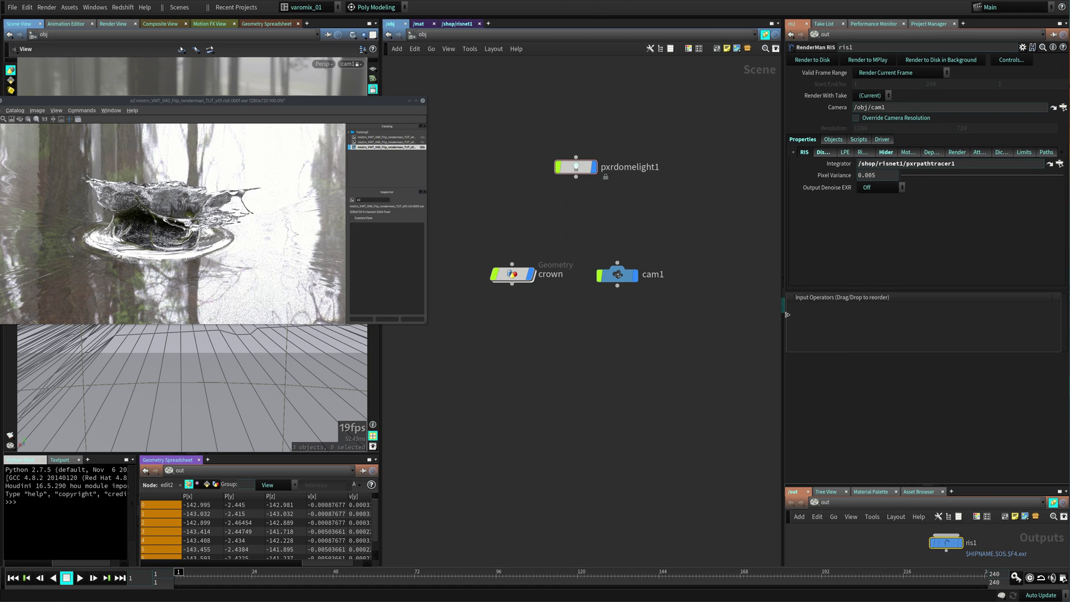
# Set ris1's Specular Trace Depth to 4 and render the splash again, comparing it with the previous render.
pyautogui.click(957, 152)
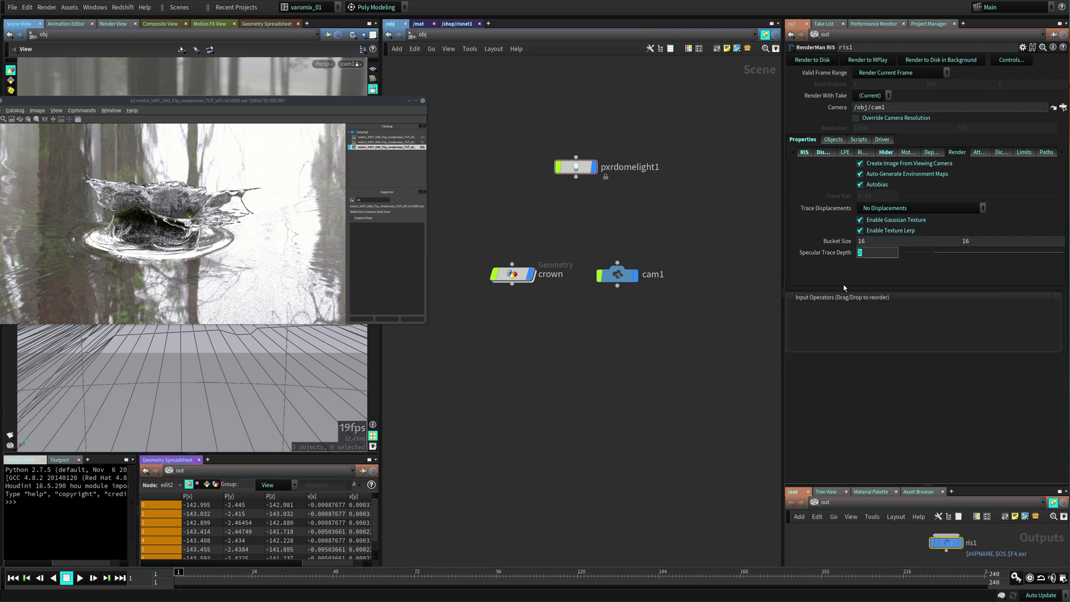
pyautogui.write('4')
pyautogui.press('Return')
pyautogui.moveTo(870, 256); pyautogui.dragTo(848, 254)
pyautogui.click(823, 61)
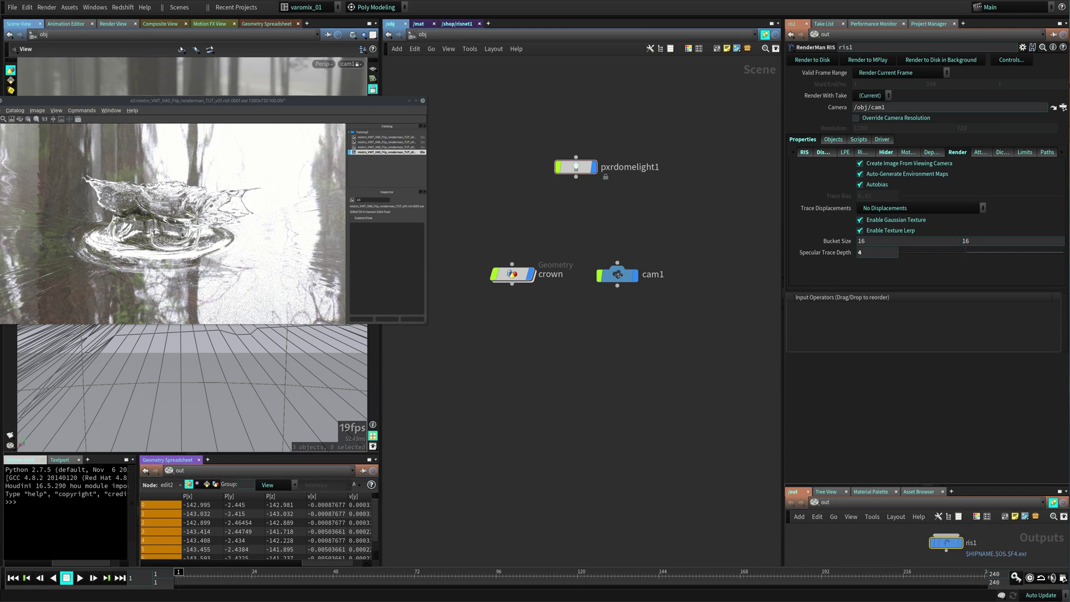
pyautogui.click(395, 147)
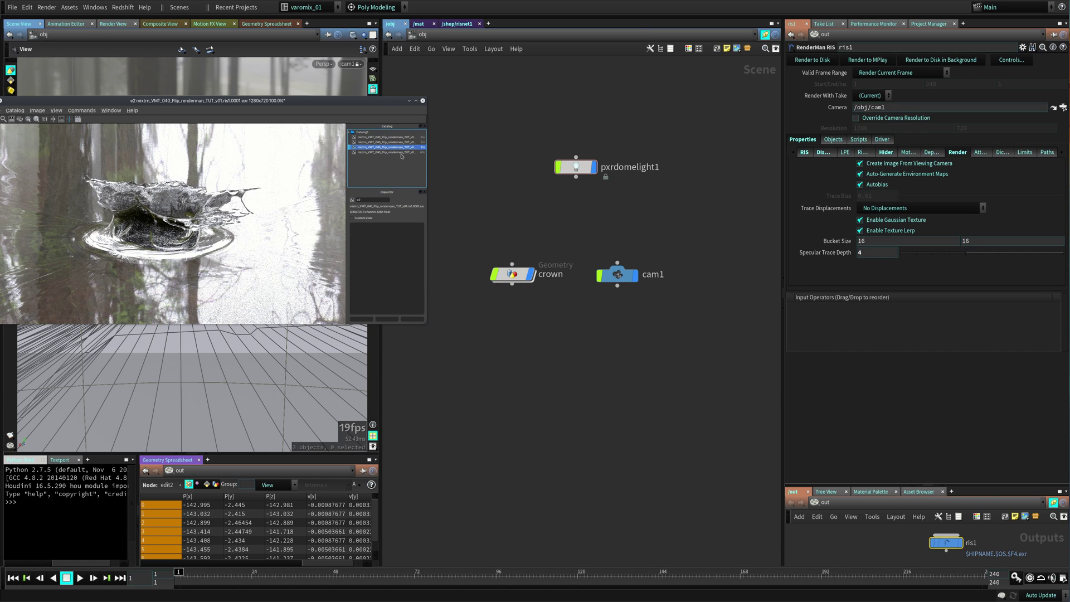
pyautogui.click(401, 152)
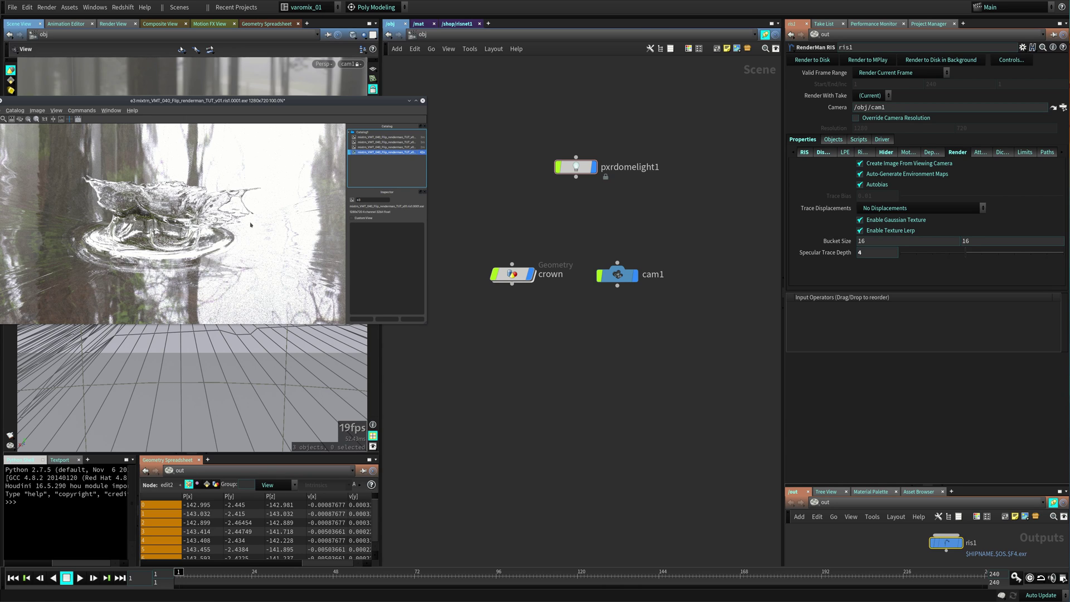
# Tint pxrdomelight1 cyan by lowering the red channel of its light color to 0.638.
pyautogui.click(576, 166)
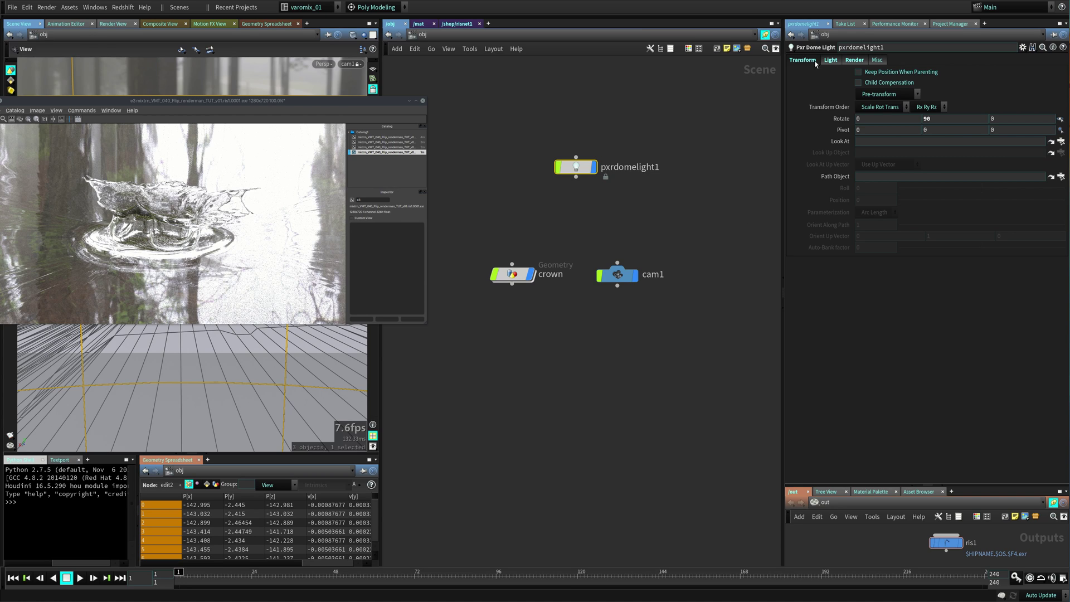
pyautogui.click(835, 61)
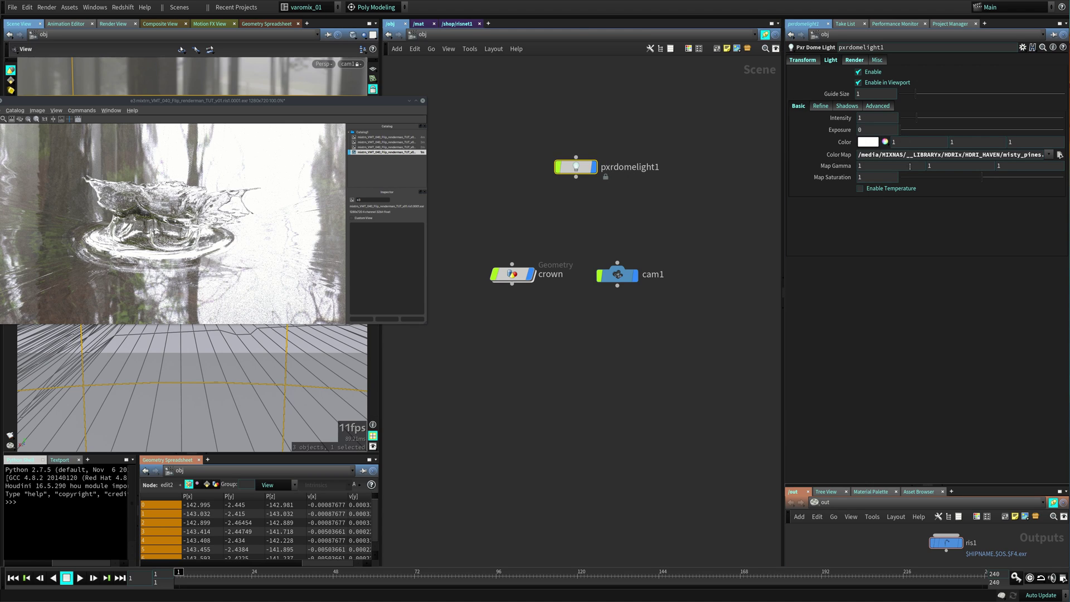
pyautogui.click(885, 140)
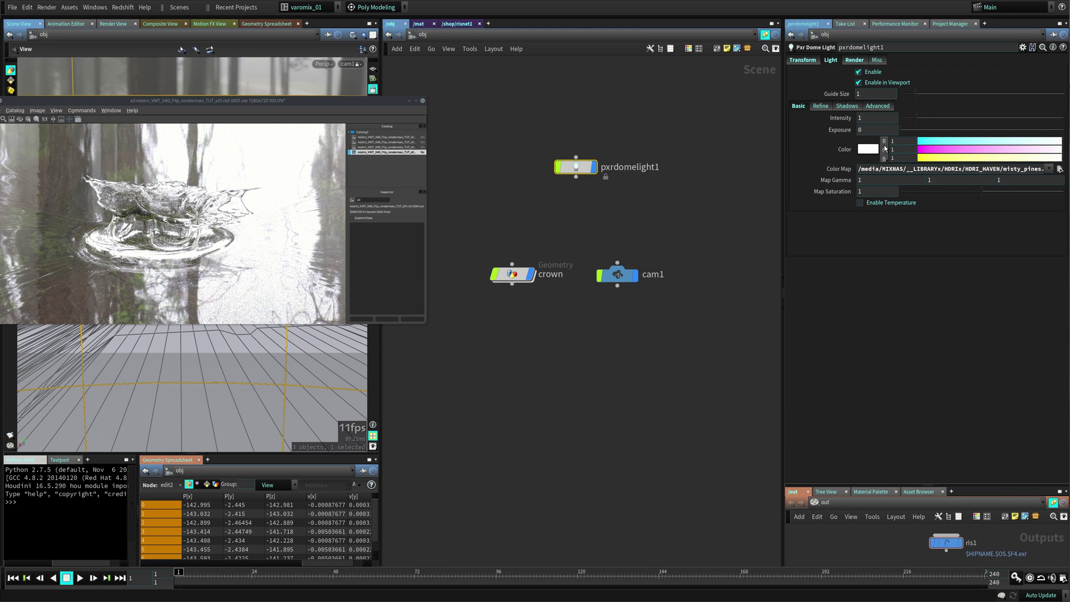
pyautogui.moveTo(1035, 141); pyautogui.dragTo(1010, 142)
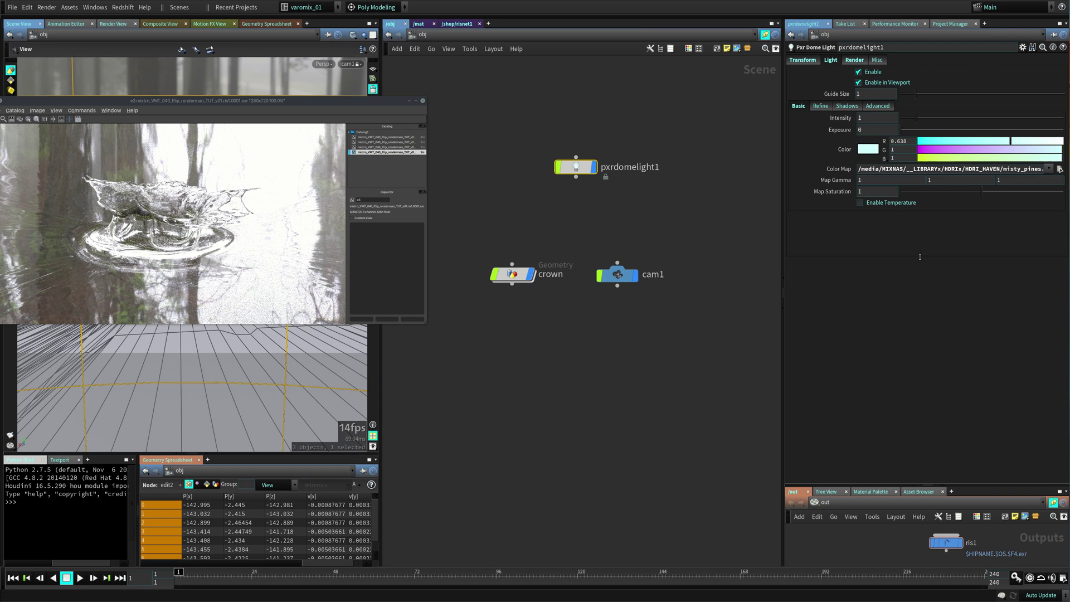
# Render ris1 with the tinted dome light and compare the image with the previous render.
pyautogui.click(946, 542)
pyautogui.click(826, 60)
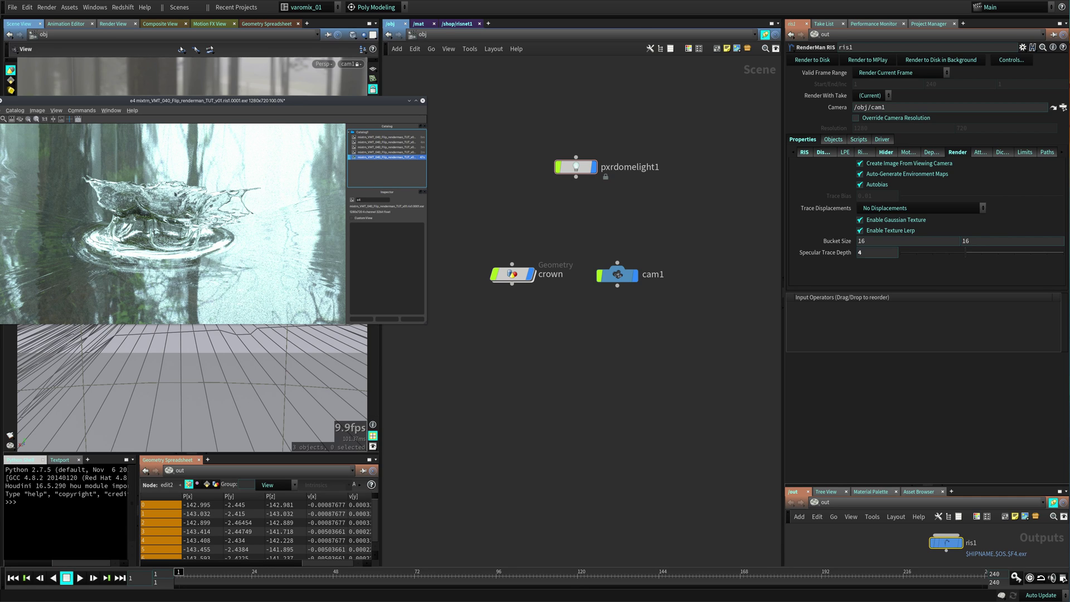
pyautogui.click(404, 152)
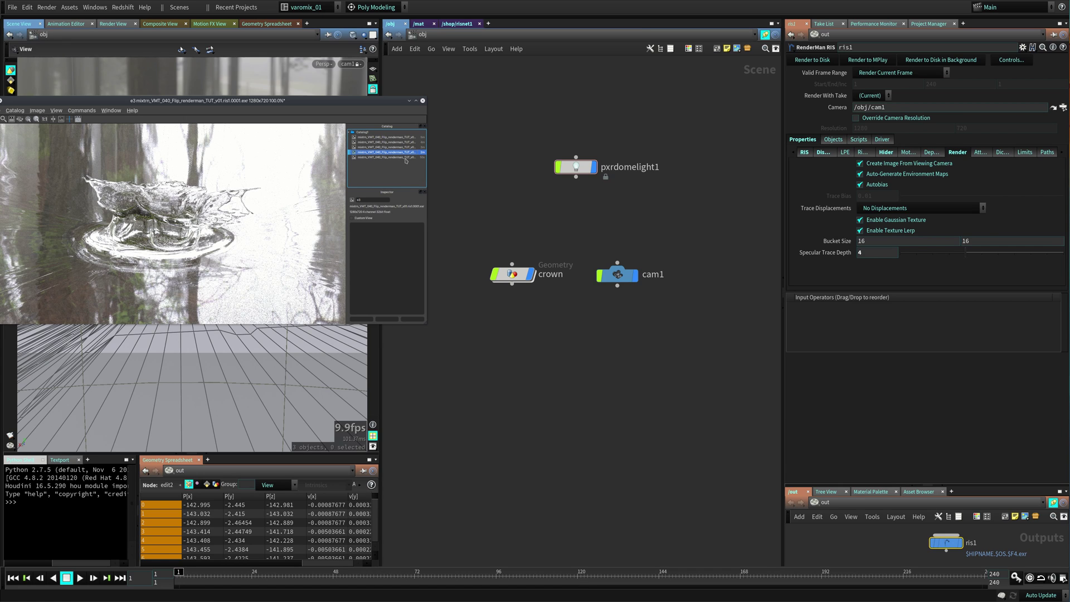
pyautogui.click(406, 158)
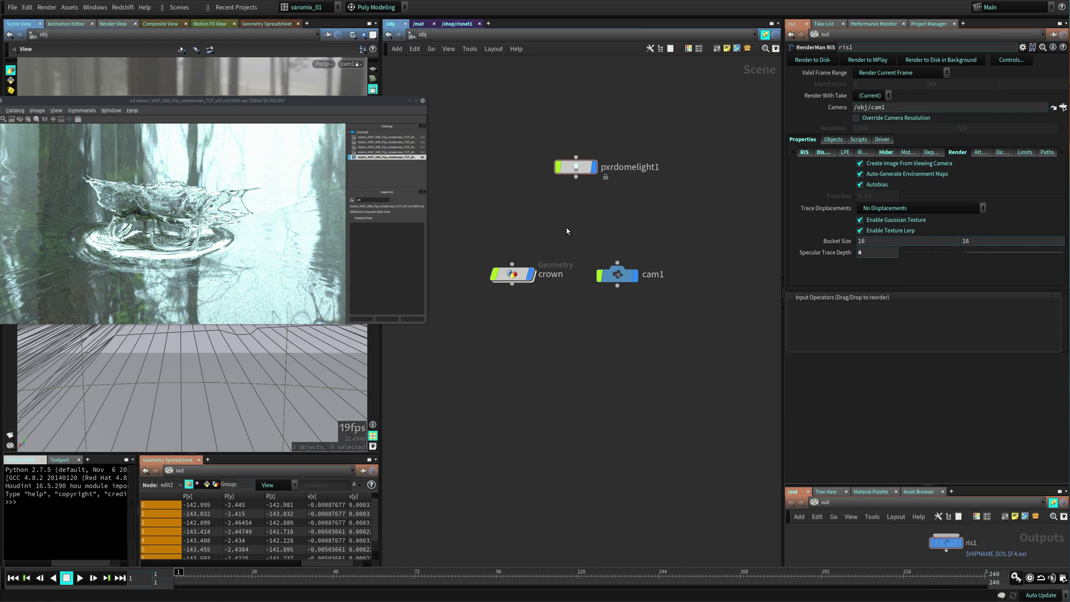
# Paste the copied ducks geometry node into the scene and move the render window off the viewport.
pyautogui.hotkey('ctrl', 'v')
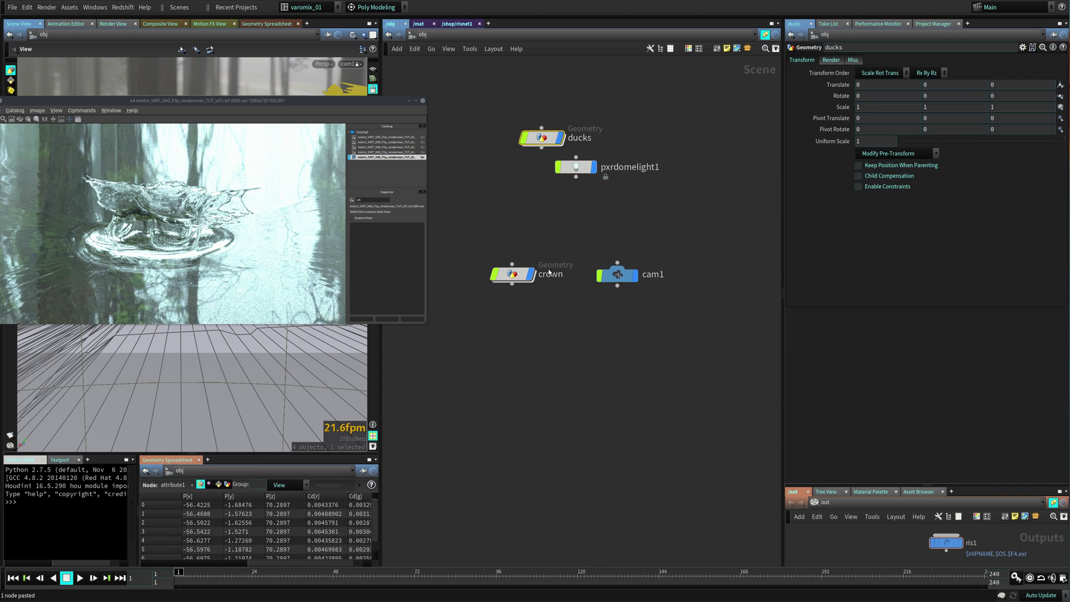
pyautogui.moveTo(351, 100); pyautogui.dragTo(955, 206)
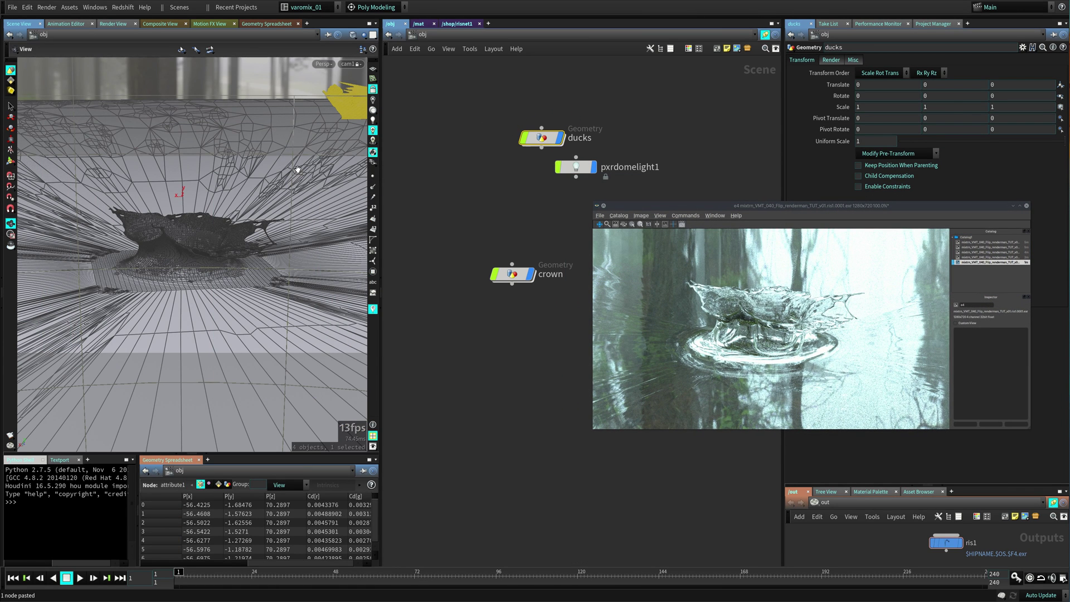
pyautogui.moveTo(300, 168); pyautogui.dragTo(200, 227, button='middle')
pyautogui.hotkey('ctrl', 'z')
pyautogui.hotkey('ctrl', 'z')
pyautogui.hotkey('ctrl', 'z')
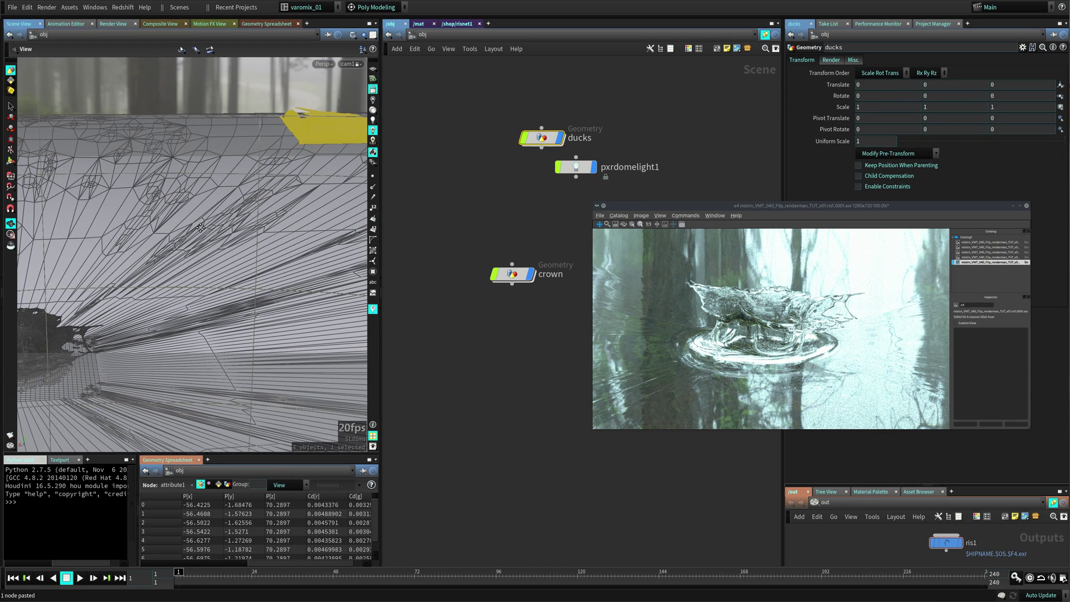
# Unlock the camera from the view and inspect the duck outlines traced by trace1 inside the ducks node.
pyautogui.click(373, 89)
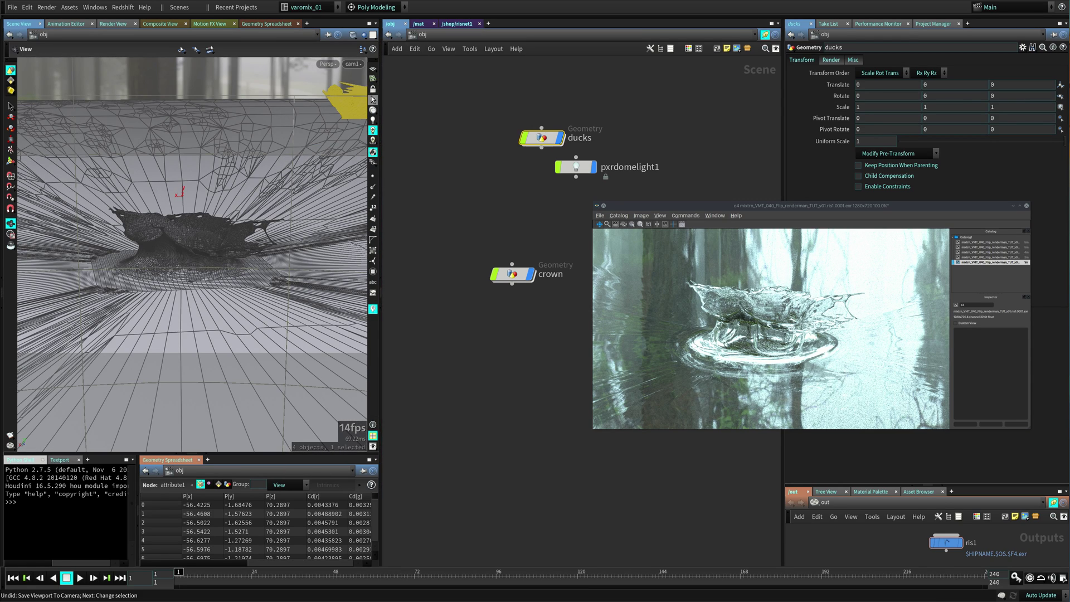
pyautogui.moveTo(349, 129); pyautogui.dragTo(210, 254, button='middle')
pyautogui.doubleClick(539, 141)
pyautogui.moveTo(583, 148); pyautogui.dragTo(421, 136, button='middle')
pyautogui.click(522, 119)
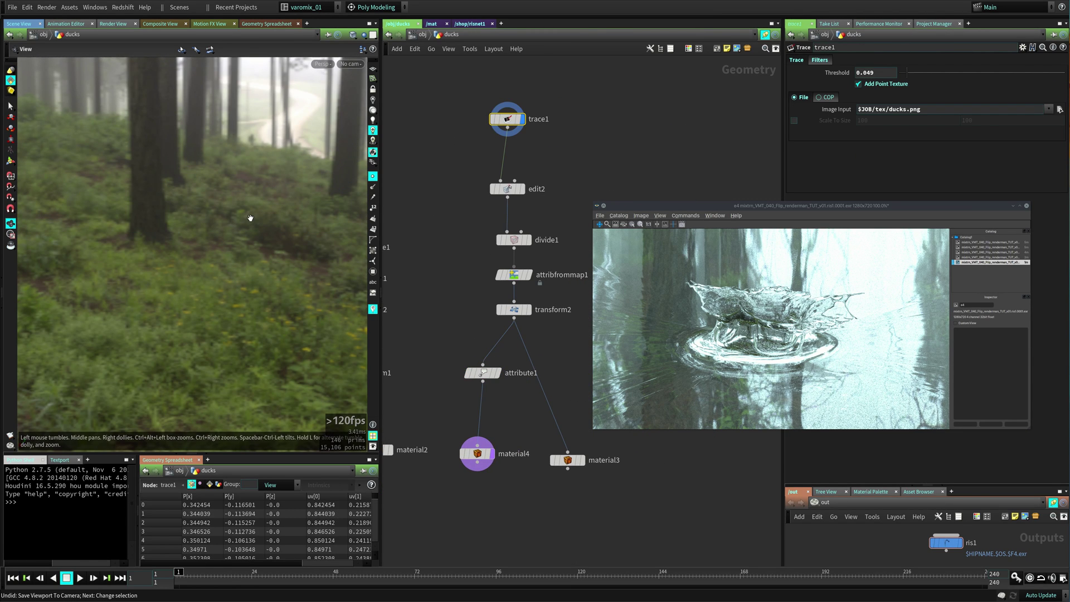
pyautogui.hotkey('space', 'g')
pyautogui.moveTo(208, 273)
pyautogui.mouseDown()
pyautogui.moveTo(223, 270)
pyautogui.moveTo(231, 245)
pyautogui.mouseUp()
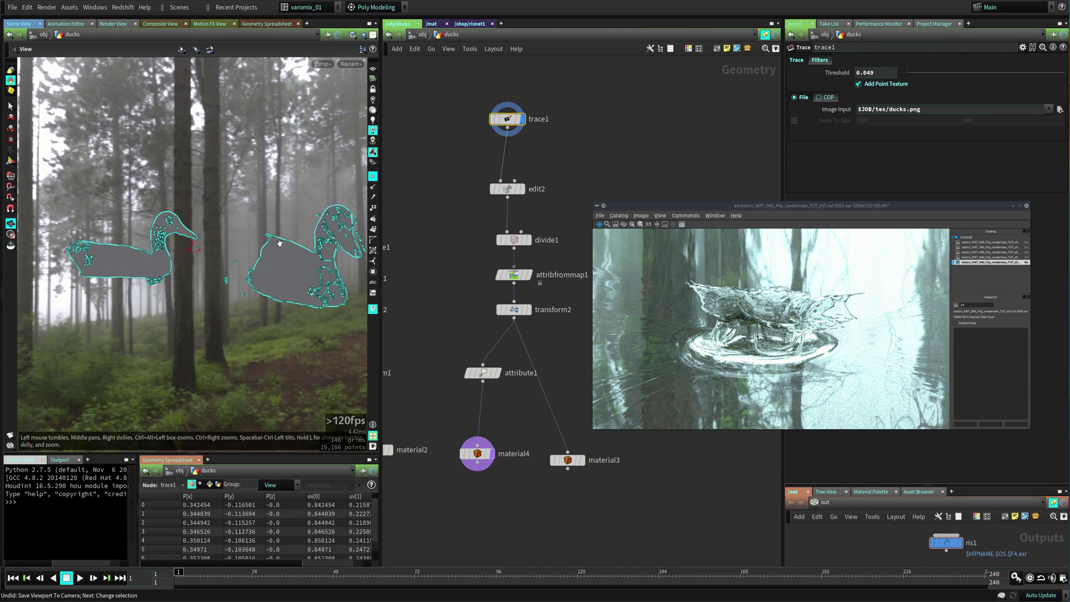
pyautogui.moveTo(669, 206); pyautogui.dragTo(763, 198)
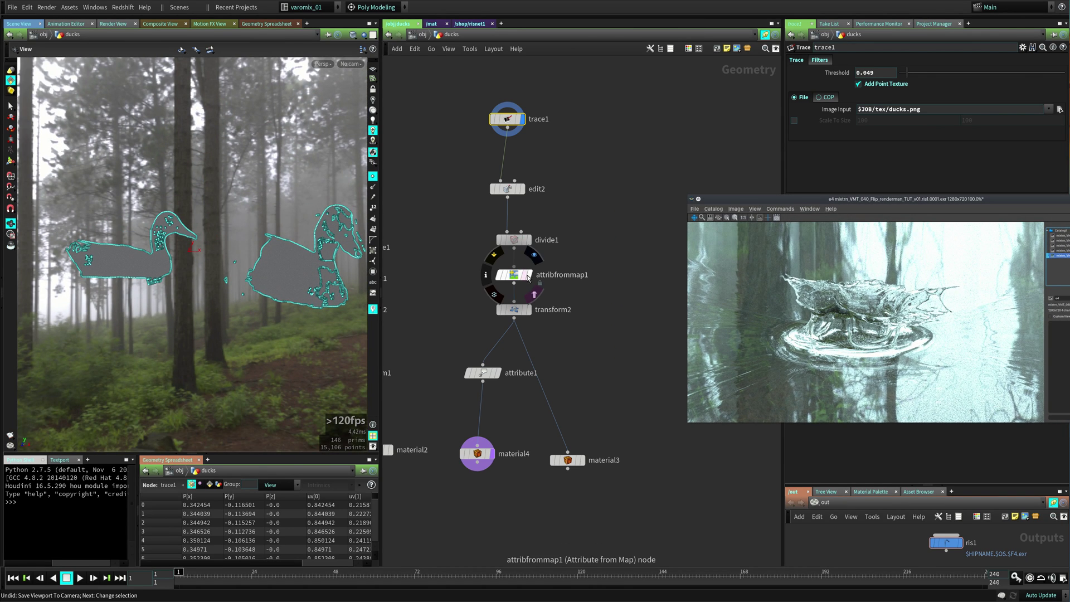
# Inspect the duck colors from attribfrommap1 in the viewport and compare them with the uncolored divide1 geometry.
pyautogui.click(529, 275)
pyautogui.click(514, 275)
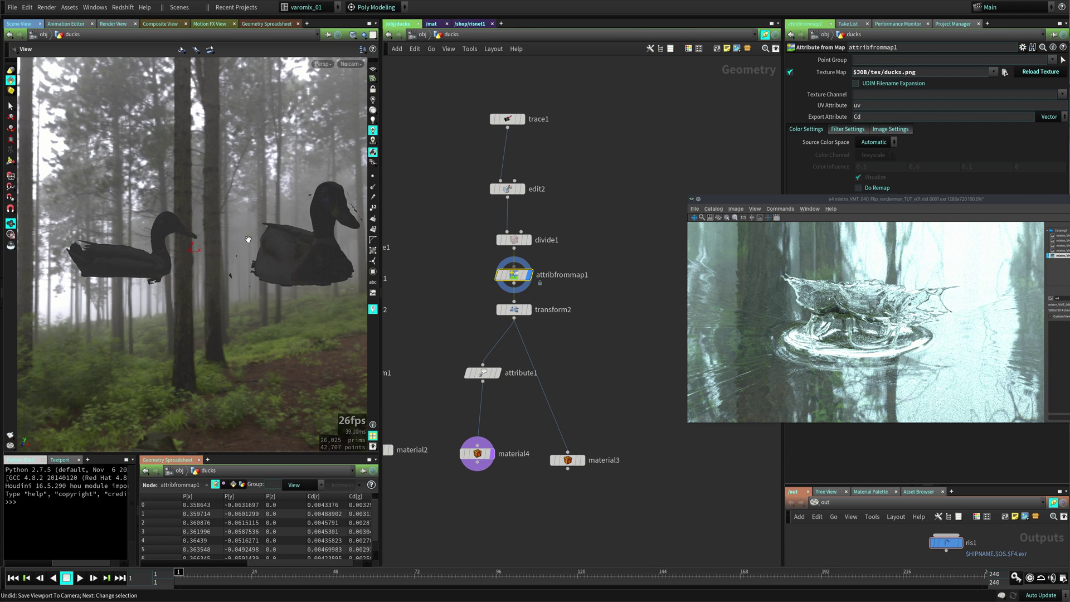
pyautogui.moveTo(301, 248); pyautogui.dragTo(186, 236)
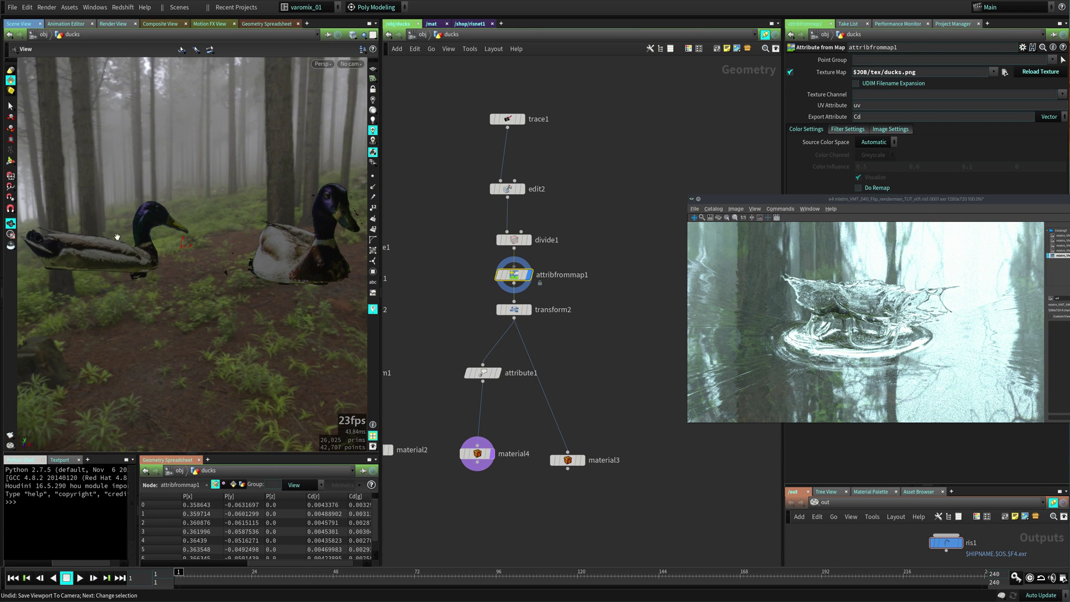
pyautogui.click(529, 245)
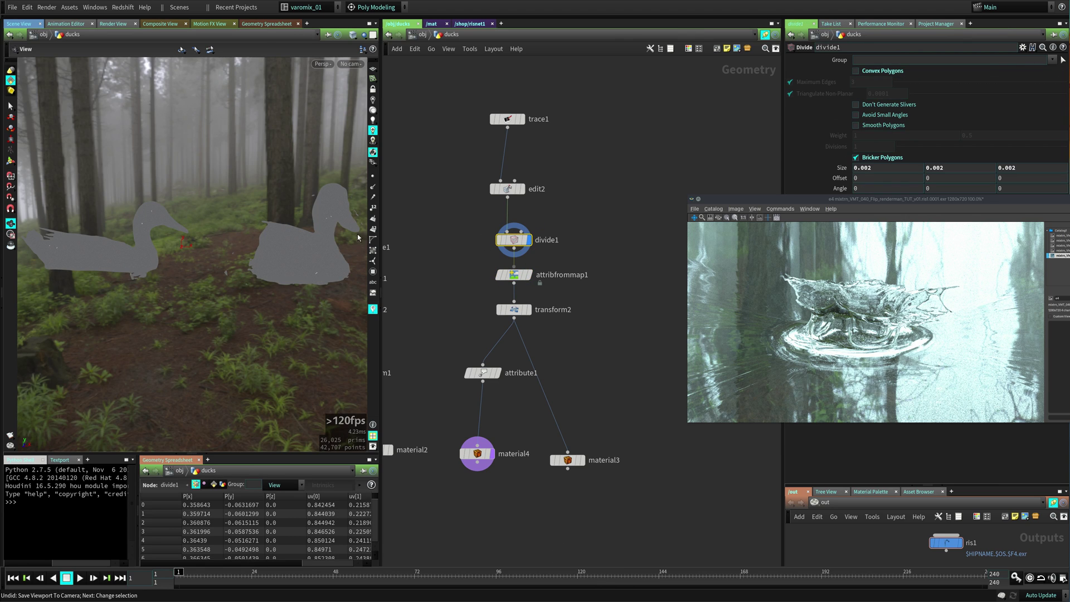
pyautogui.click(527, 275)
pyautogui.click(514, 274)
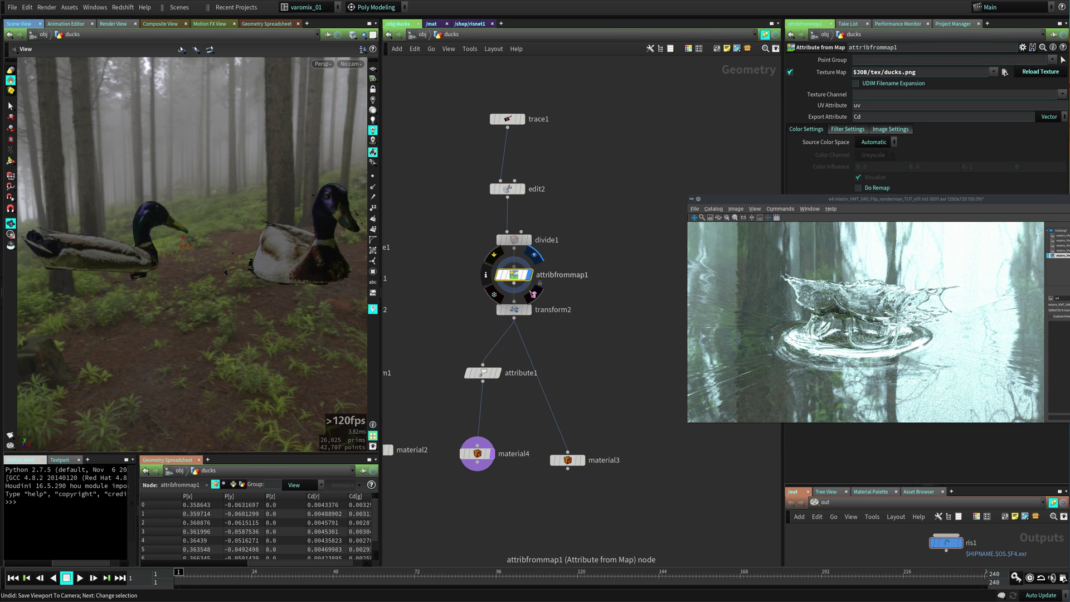
# Display transform2's output, look through cam1 and return to the object level.
pyautogui.click(527, 310)
pyautogui.click(514, 309)
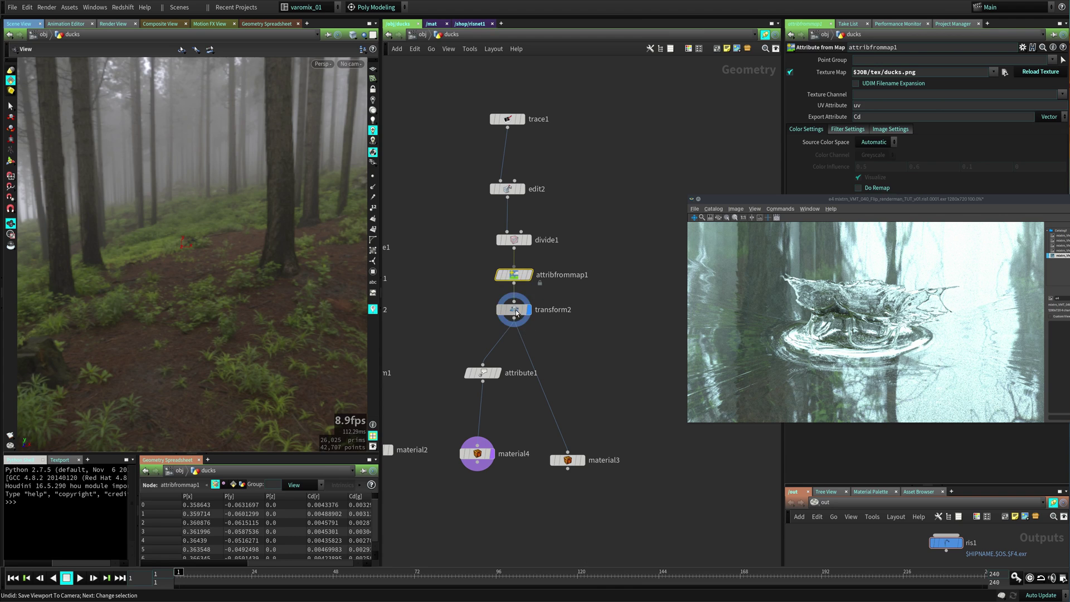
pyautogui.click(351, 64)
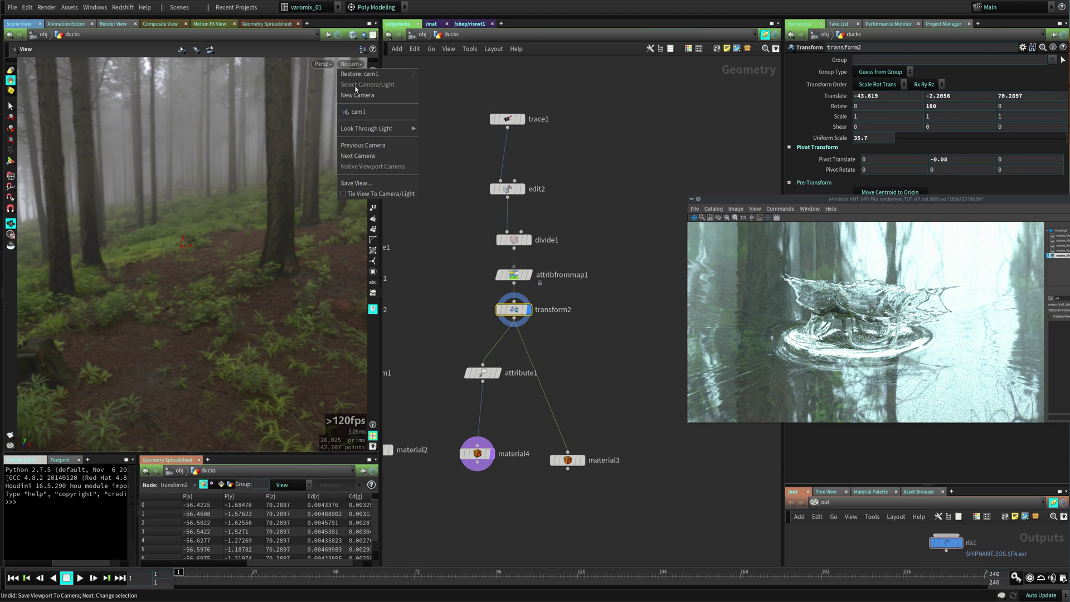
pyautogui.click(370, 113)
pyautogui.moveTo(519, 312)
pyautogui.click(423, 34)
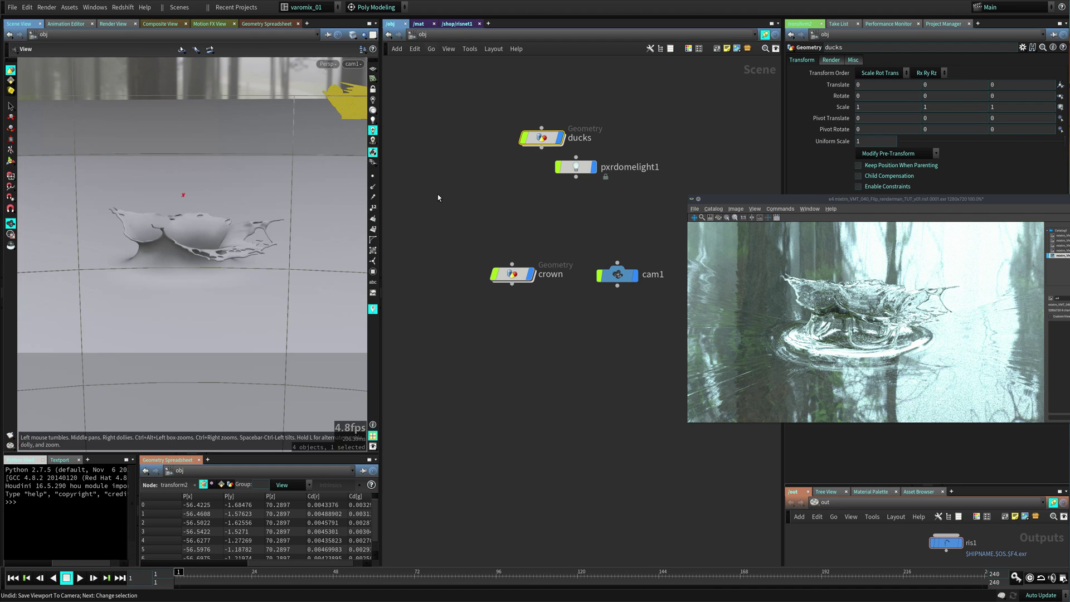
# Reframe cam1, locked to the view, to show both ducks behind the crown splash, and reposition the render window.
pyautogui.click(373, 90)
pyautogui.moveTo(257, 284); pyautogui.dragTo(293, 287)
pyautogui.moveTo(294, 287); pyautogui.dragTo(296, 286, button='middle')
pyautogui.click(548, 245)
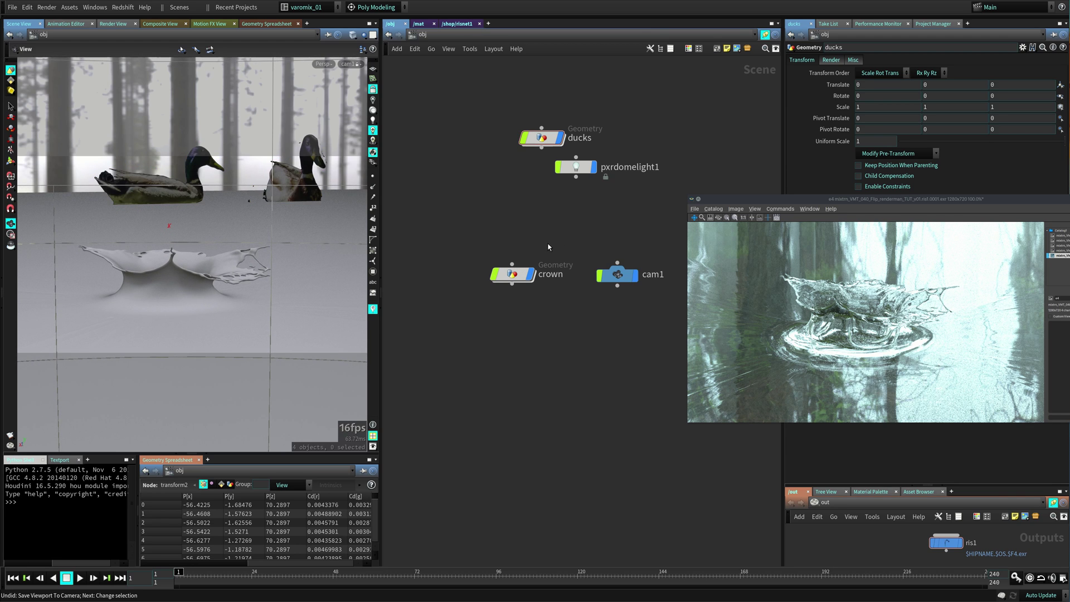
pyautogui.moveTo(843, 203); pyautogui.dragTo(464, 126)
pyautogui.moveTo(569, 124); pyautogui.dragTo(381, 114)
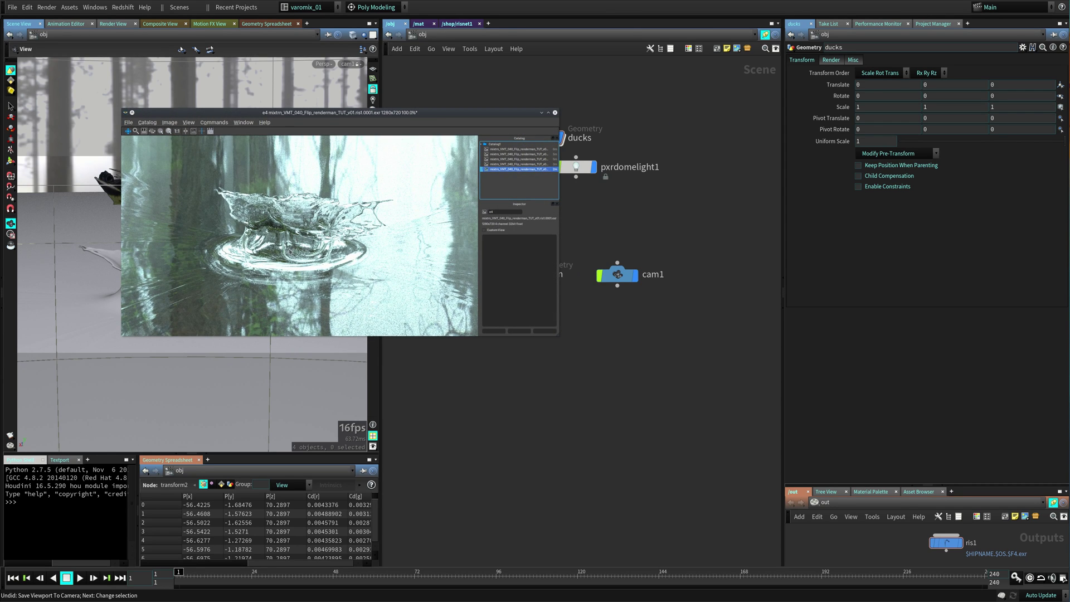
# Set the maximum samples of the ris1 hider to 256.
pyautogui.scroll(5, 274, 251)
pyautogui.scroll(-8, 313, 246)
pyautogui.scroll(8, 283, 256)
pyautogui.scroll(-6, 304, 262)
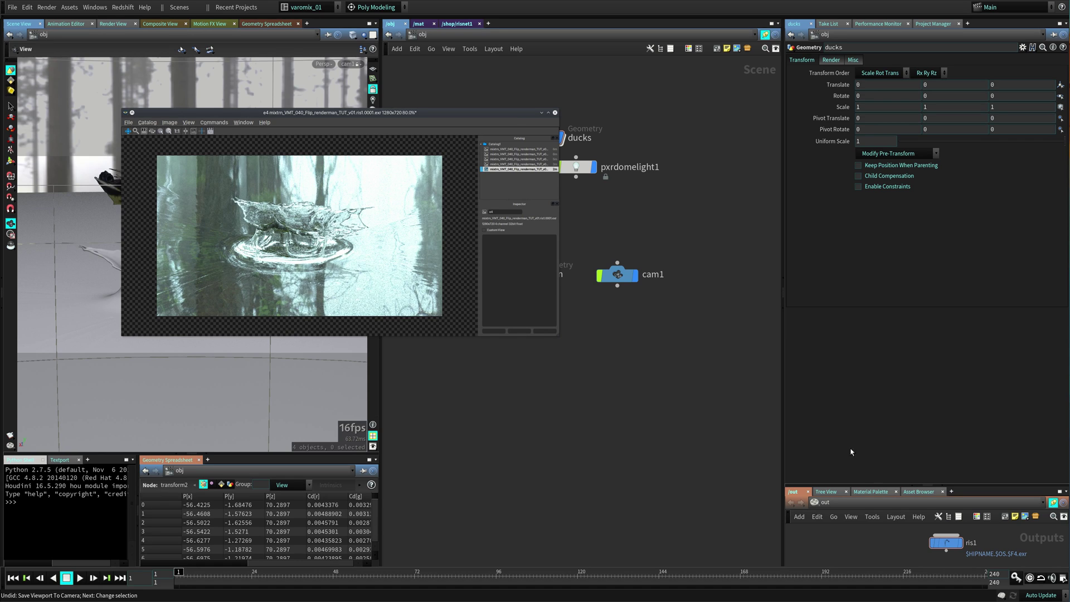
pyautogui.click(951, 543)
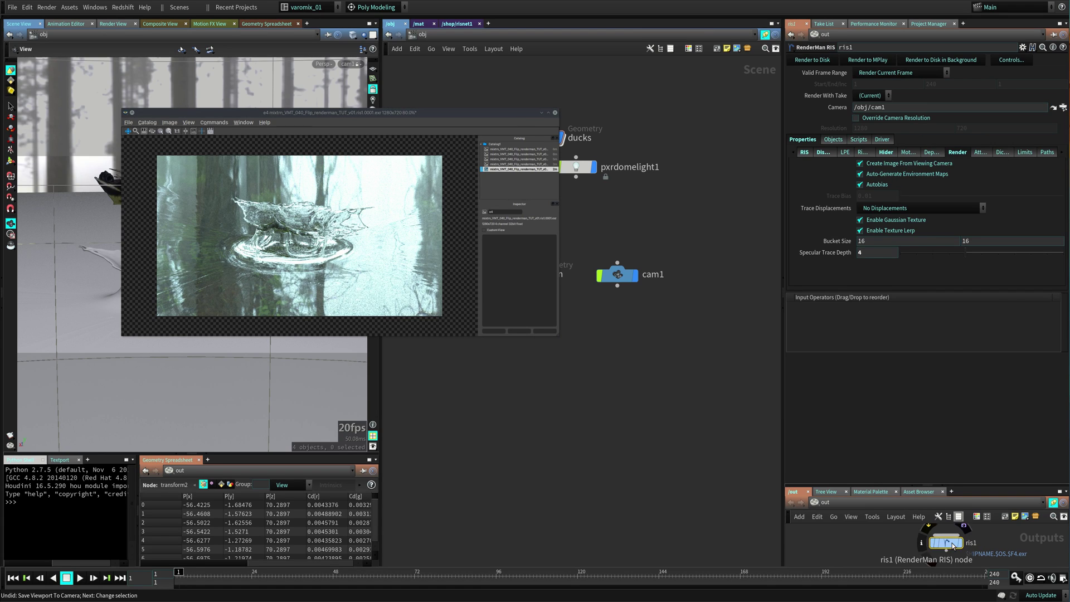
pyautogui.click(887, 152)
pyautogui.click(868, 187)
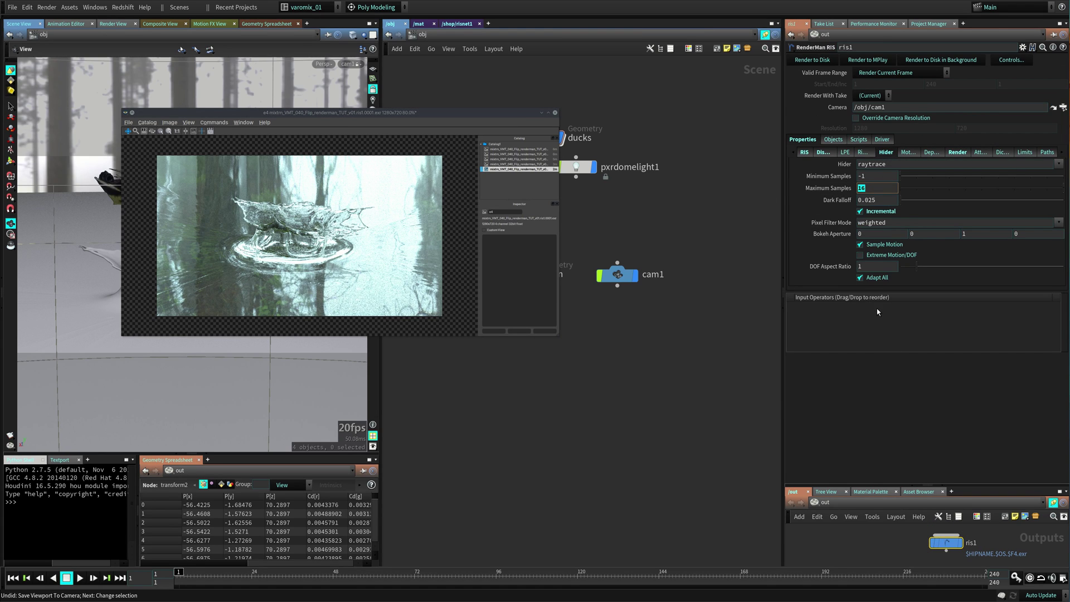
pyautogui.write('64')
pyautogui.press('Return')
pyautogui.moveTo(874, 189); pyautogui.dragTo(829, 194)
pyautogui.write('256')
pyautogui.press('Return')
# Select cam1 and close the render window, discarding its unsaved images.
pyautogui.moveTo(415, 112); pyautogui.dragTo(311, 206)
pyautogui.click(617, 274)
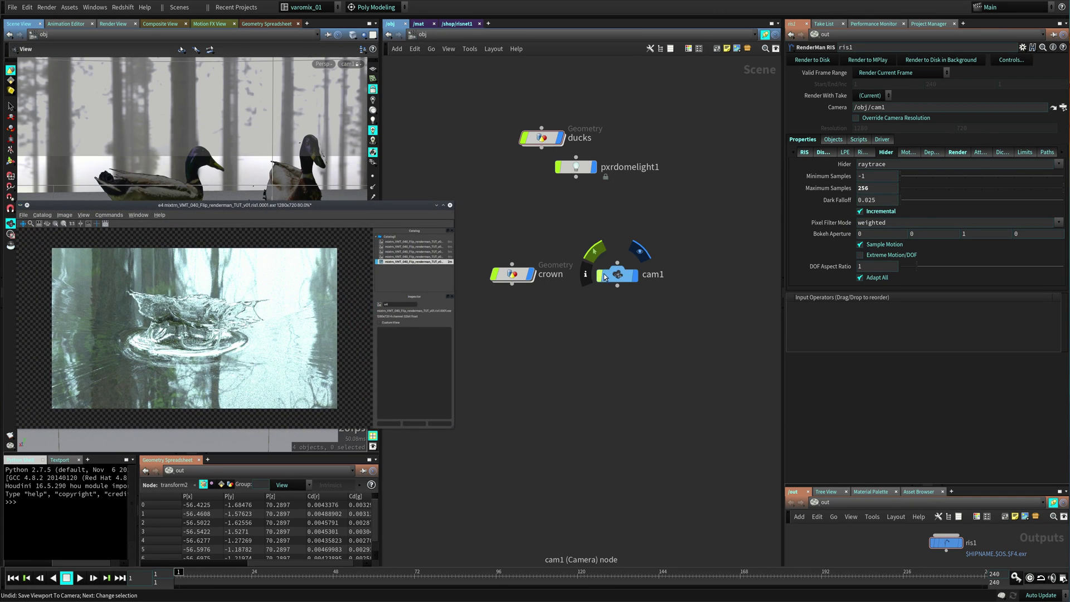
pyautogui.click(452, 207)
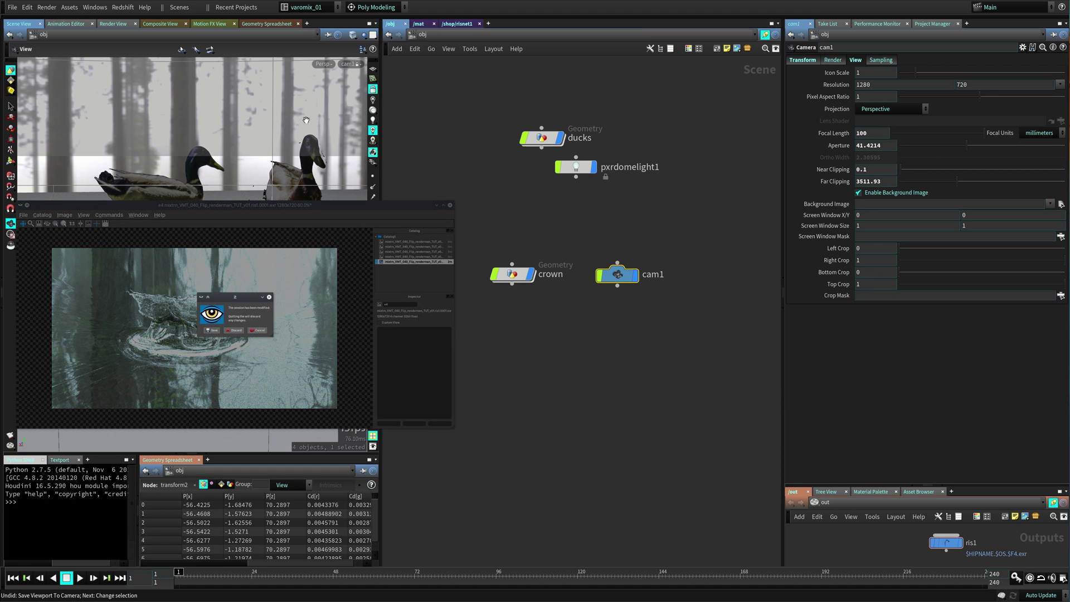
pyautogui.click(238, 331)
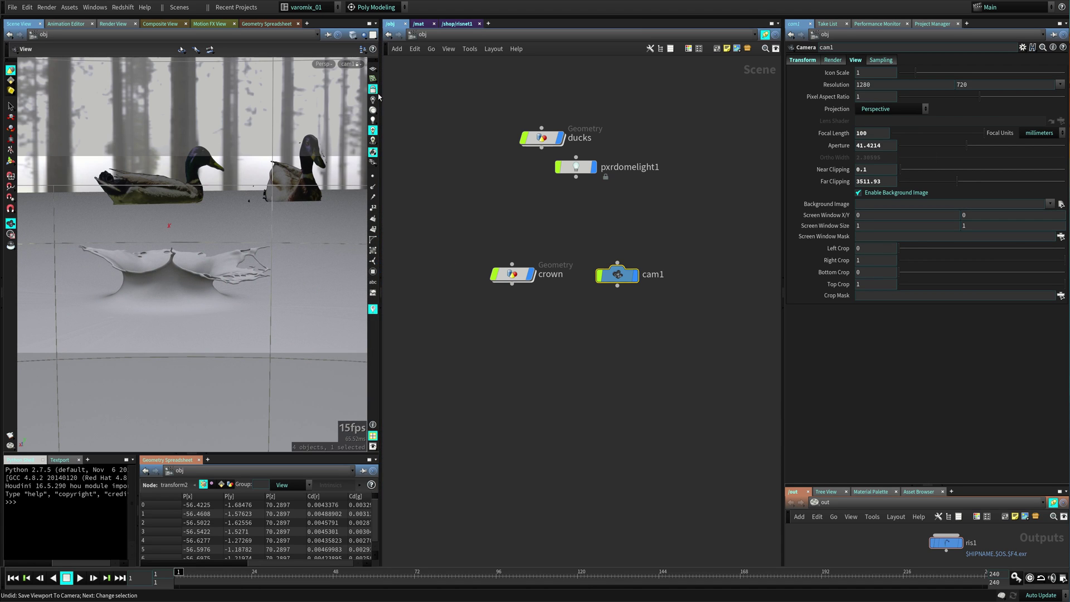
# Enable cam1's focus handle, place the focus point at the crown splash and look through cam1 again.
pyautogui.moveTo(282, 289); pyautogui.dragTo(230, 276)
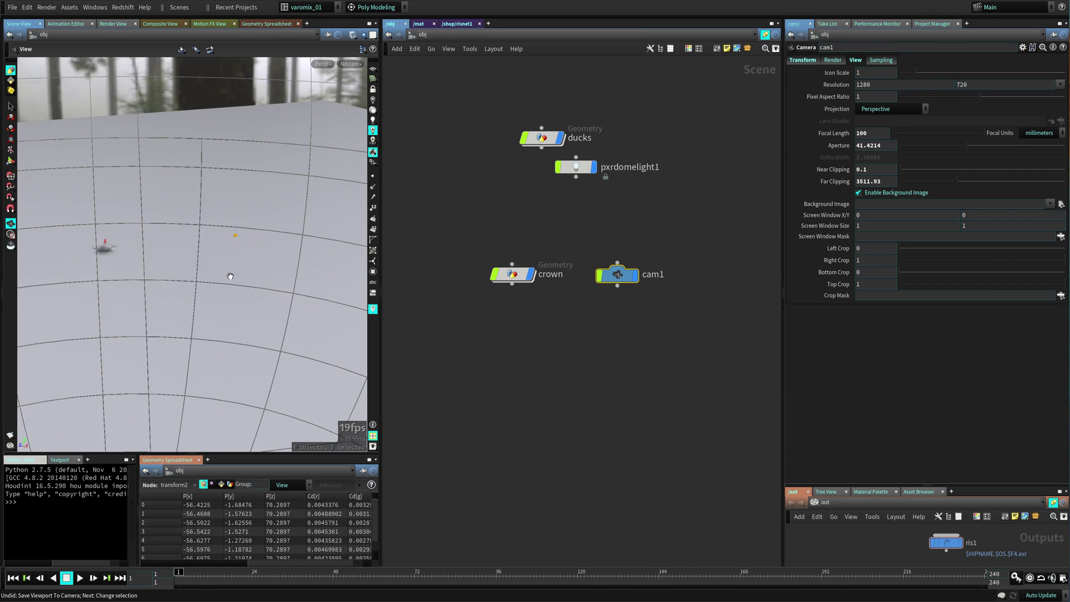
pyautogui.moveTo(230, 277); pyautogui.dragTo(228, 225, button='right')
pyautogui.click(10, 161)
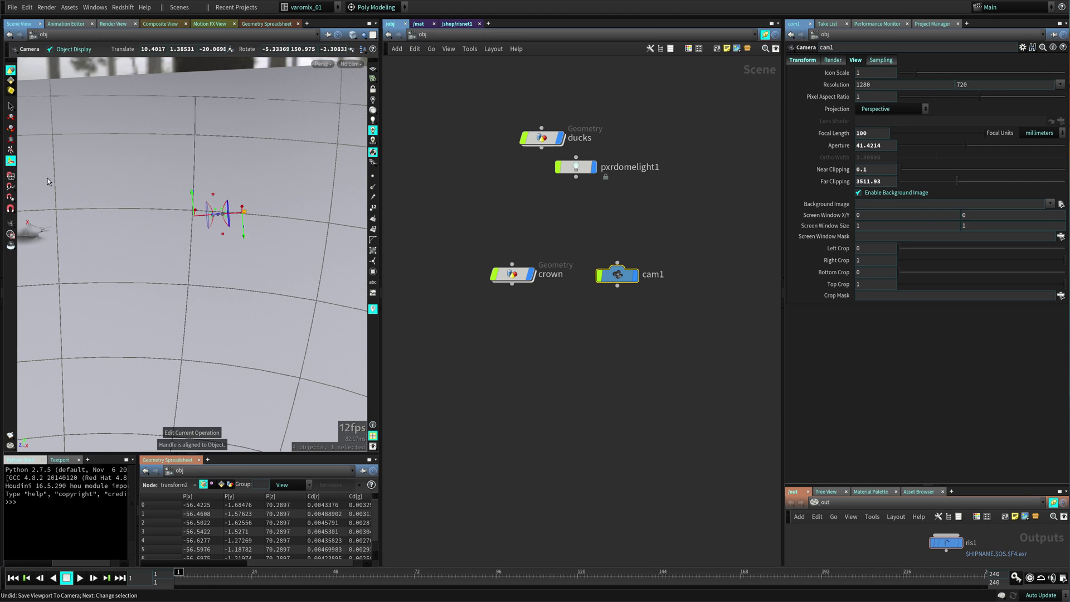
pyautogui.rightClick(243, 215)
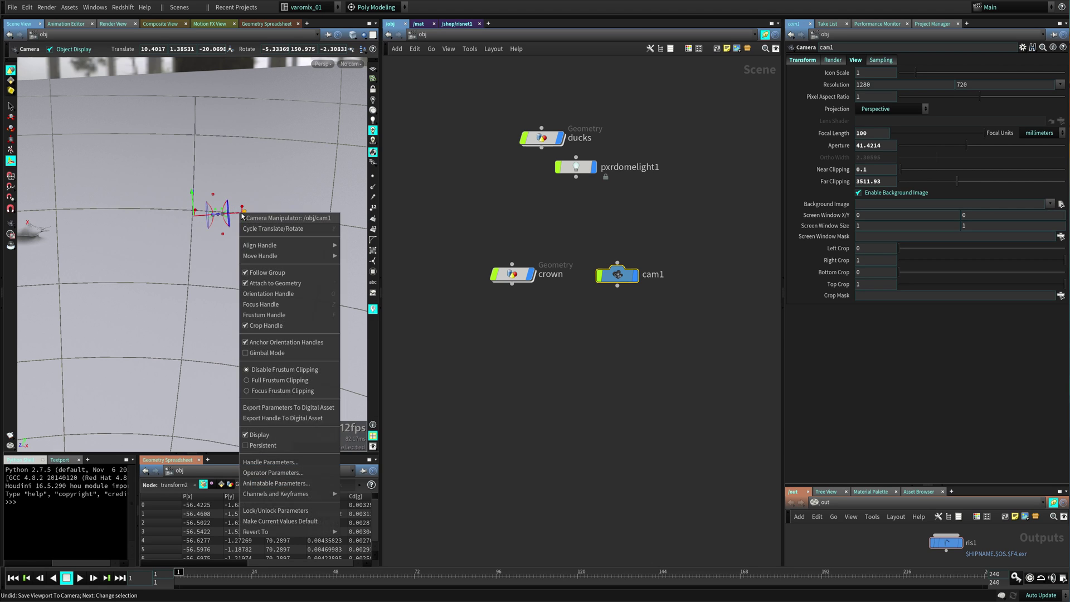
pyautogui.click(284, 307)
pyautogui.keyDown('alt'); pyautogui.moveTo(111, 268); pyautogui.dragTo(243, 271, button='middle'); pyautogui.keyUp('alt')
pyautogui.moveTo(317, 228); pyautogui.dragTo(161, 239)
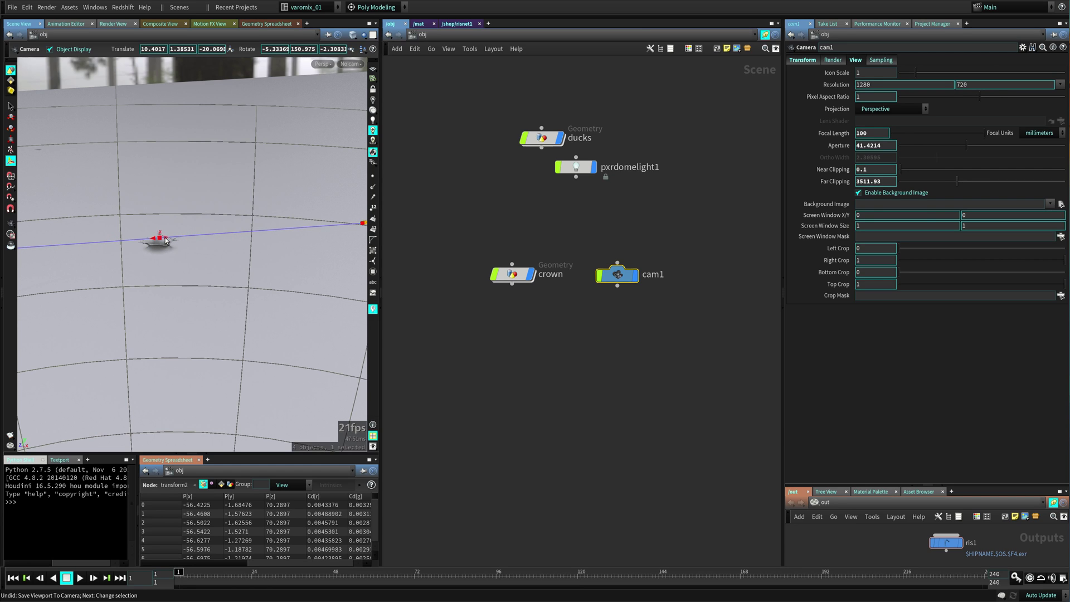
pyautogui.click(360, 63)
pyautogui.click(381, 112)
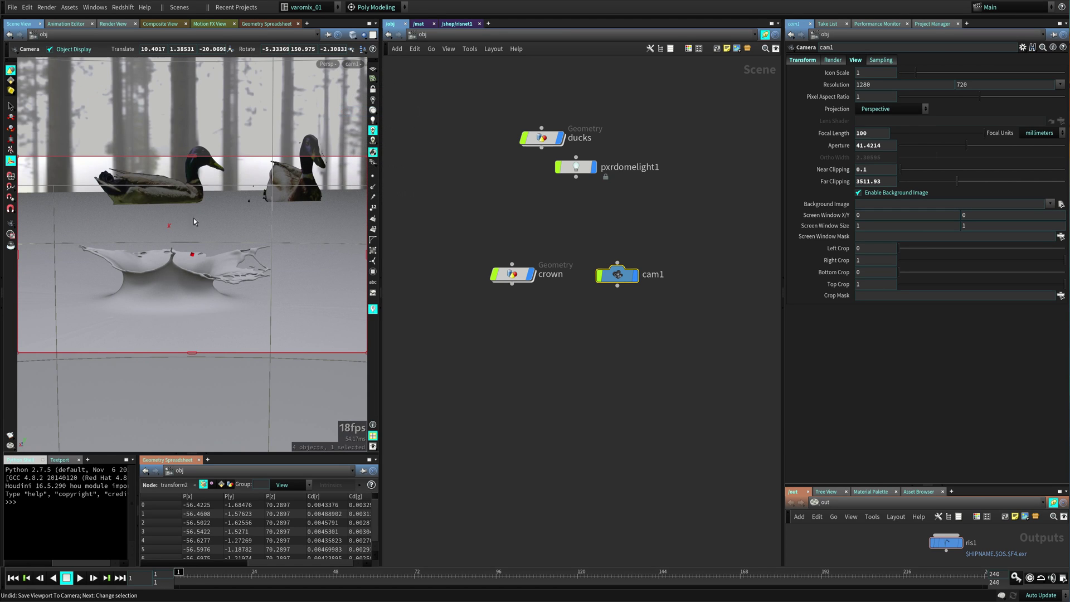
# Set ris1's maximum samples to 32, override the camera resolution at half resolution, and save the scene.
pyautogui.click(947, 543)
pyautogui.click(870, 188)
pyautogui.write('332')
pyautogui.press('Return')
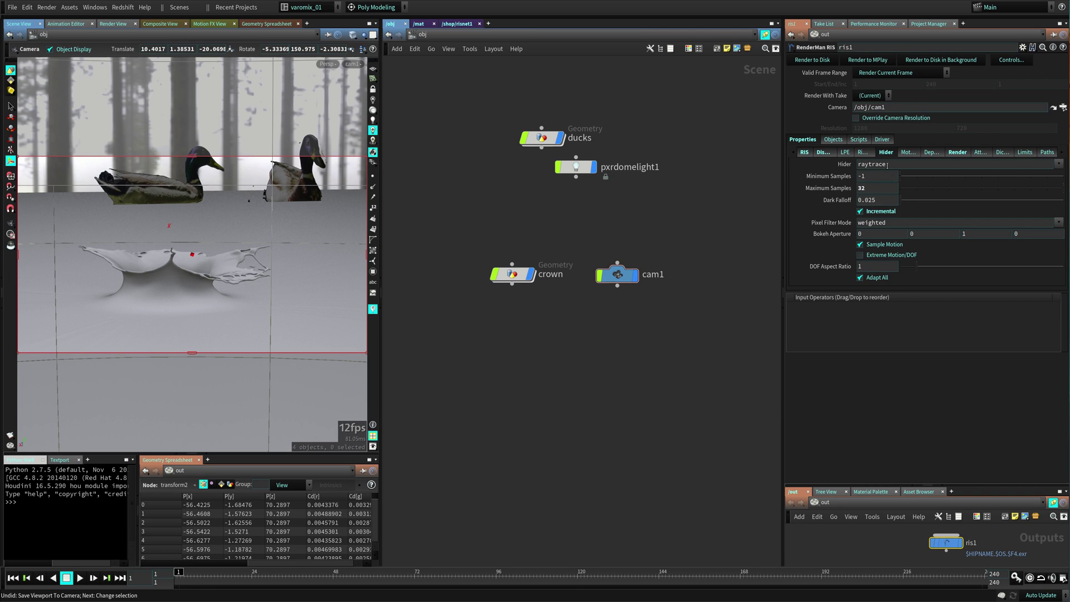
pyautogui.click(856, 118)
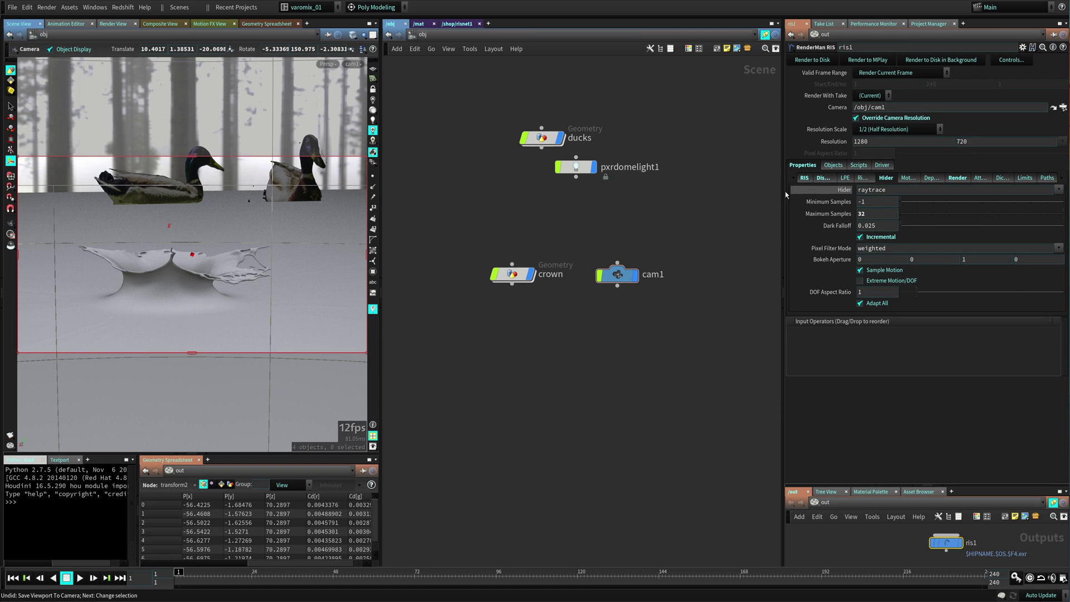
pyautogui.click(876, 119)
pyautogui.hotkey('ctrl', 's')
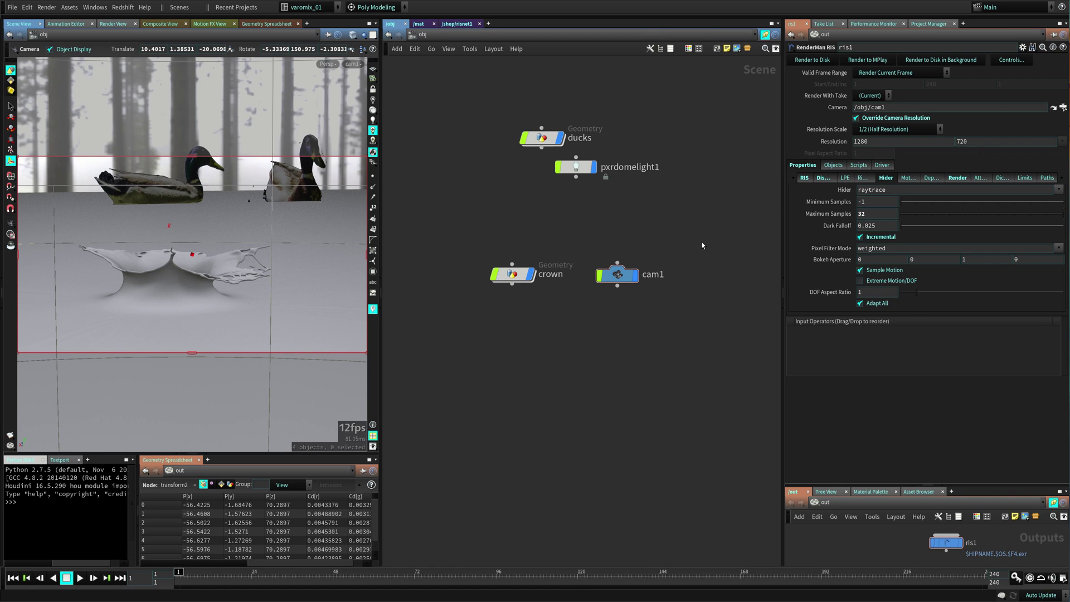
# Turn off incremental rendering on ris1, save the scene and render the current frame to disk.
pyautogui.click(874, 238)
pyautogui.hotkey('ctrl', 's')
pyautogui.click(813, 59)
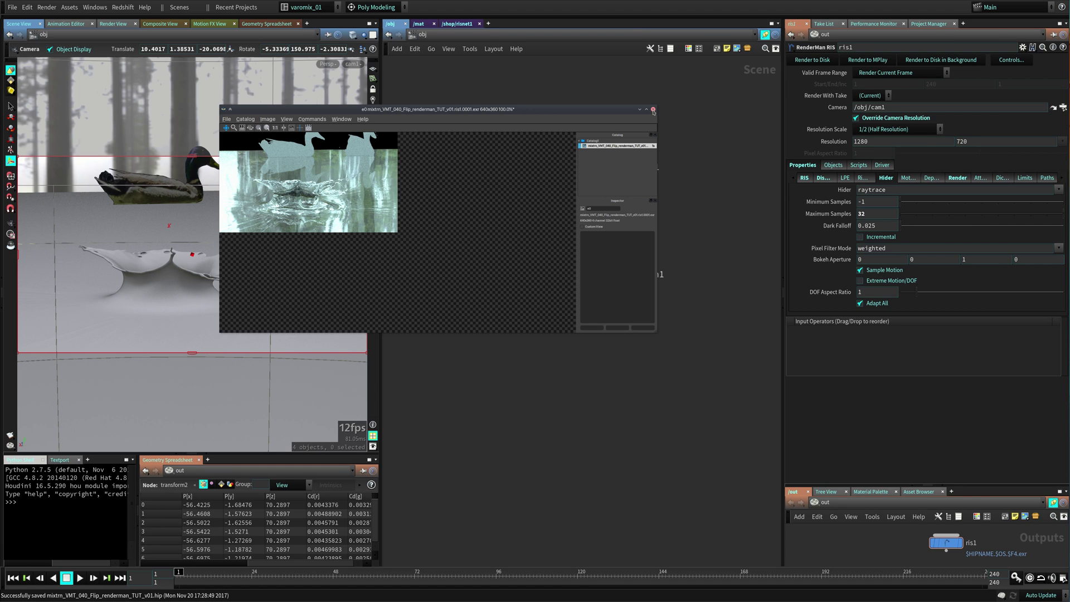
pyautogui.moveTo(522, 111); pyautogui.dragTo(446, 117)
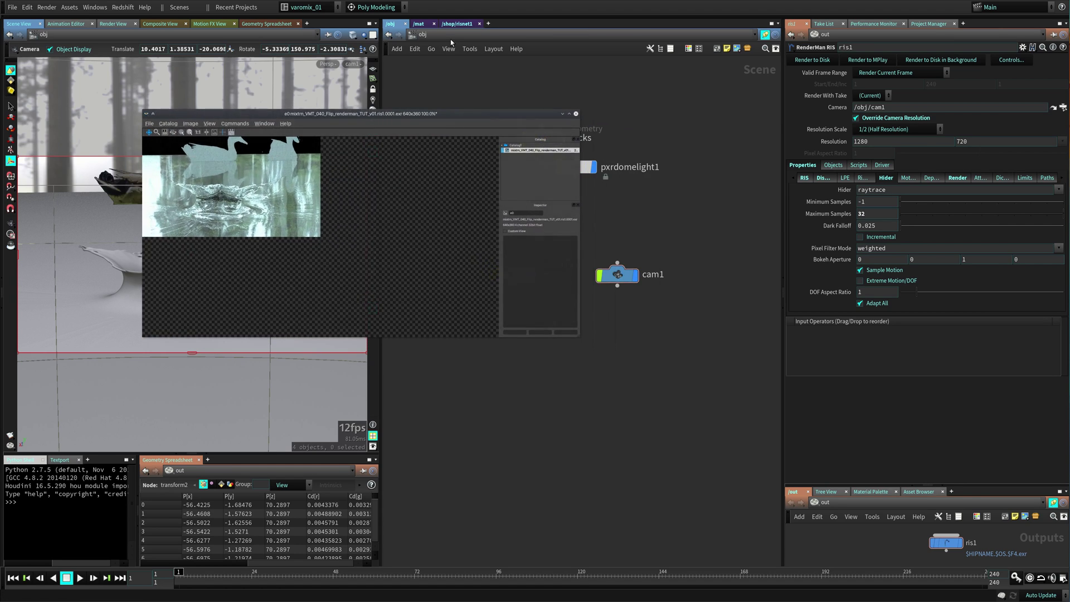
# Paste the Cd primvar and connected pxr_ducks constant shader into risnet1, and check the primvar's variable name.
pyautogui.click(455, 25)
pyautogui.moveTo(578, 311); pyautogui.dragTo(565, 177, button='middle')
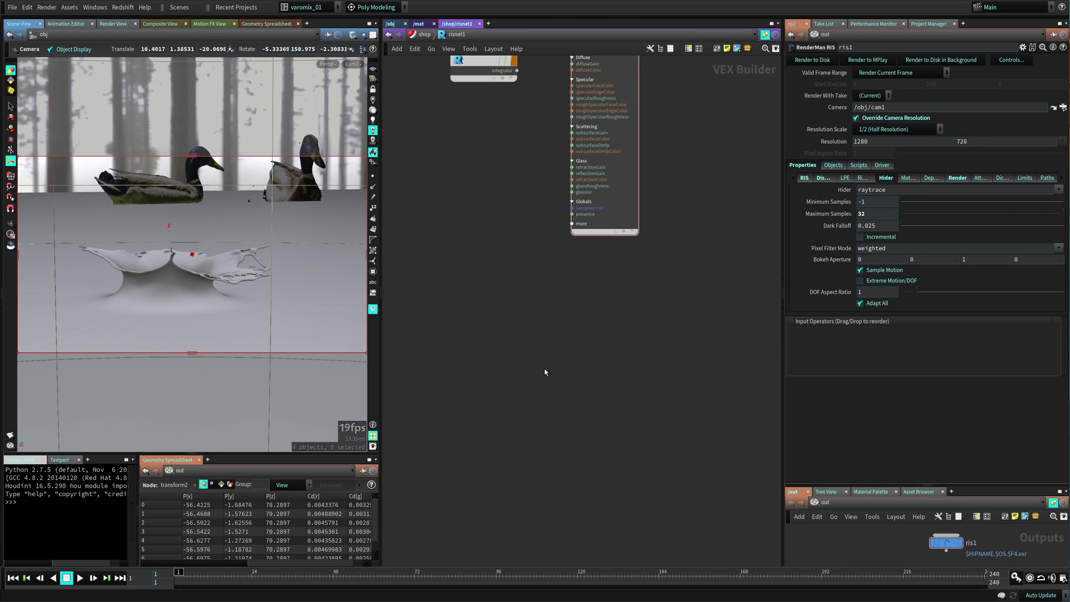
pyautogui.hotkey('ctrl', 'v')
pyautogui.click(602, 359)
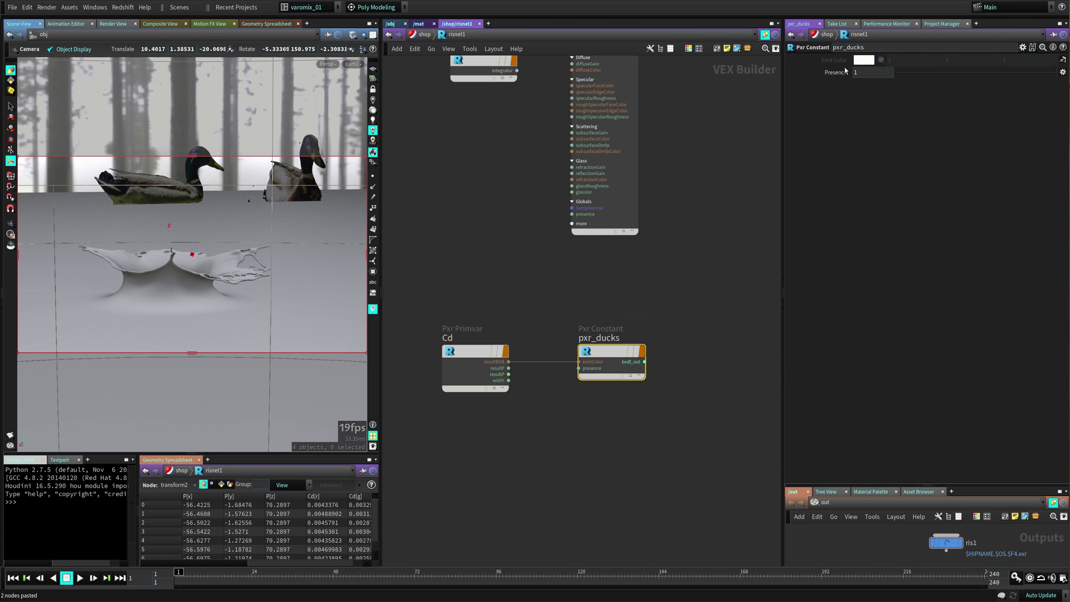
pyautogui.click(483, 376)
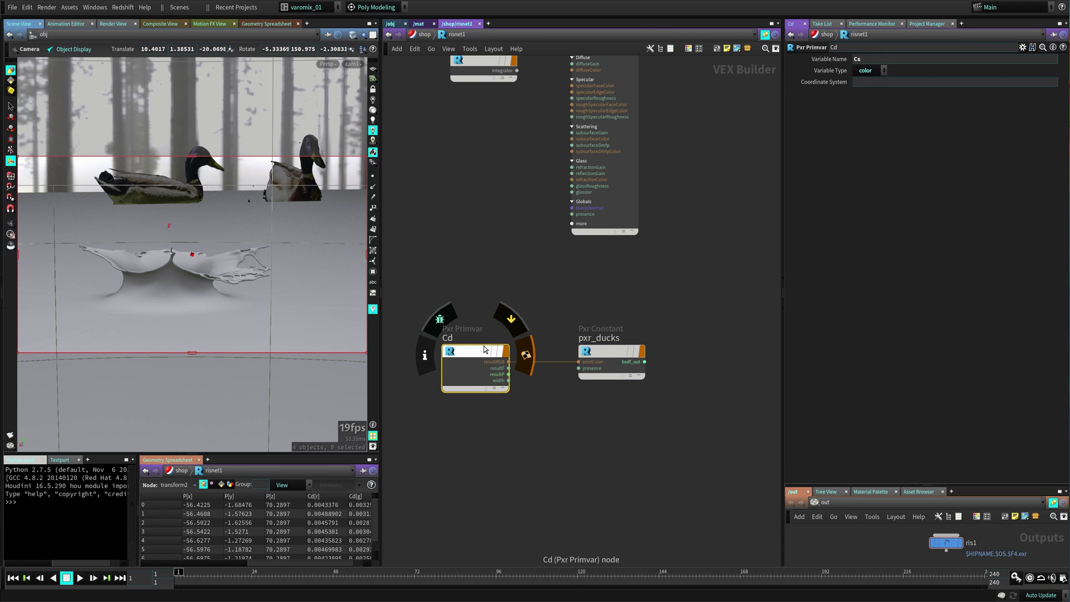
pyautogui.click(865, 55)
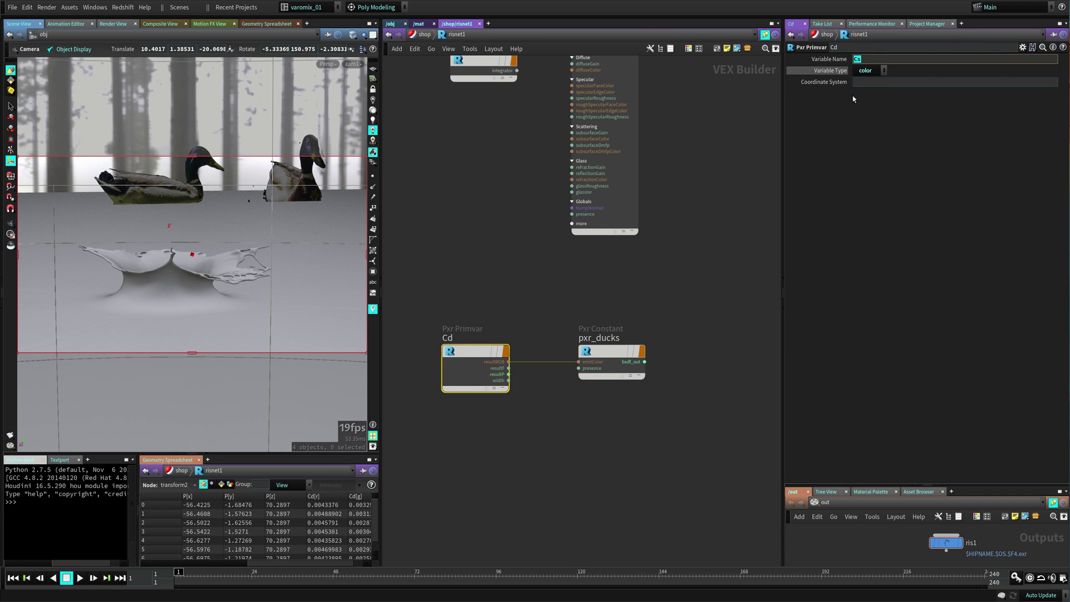
# Inside the ducks node, examine attribute1's RenderMan settings and its detail attribute mappings in the geometry spreadsheet.
pyautogui.click(391, 23)
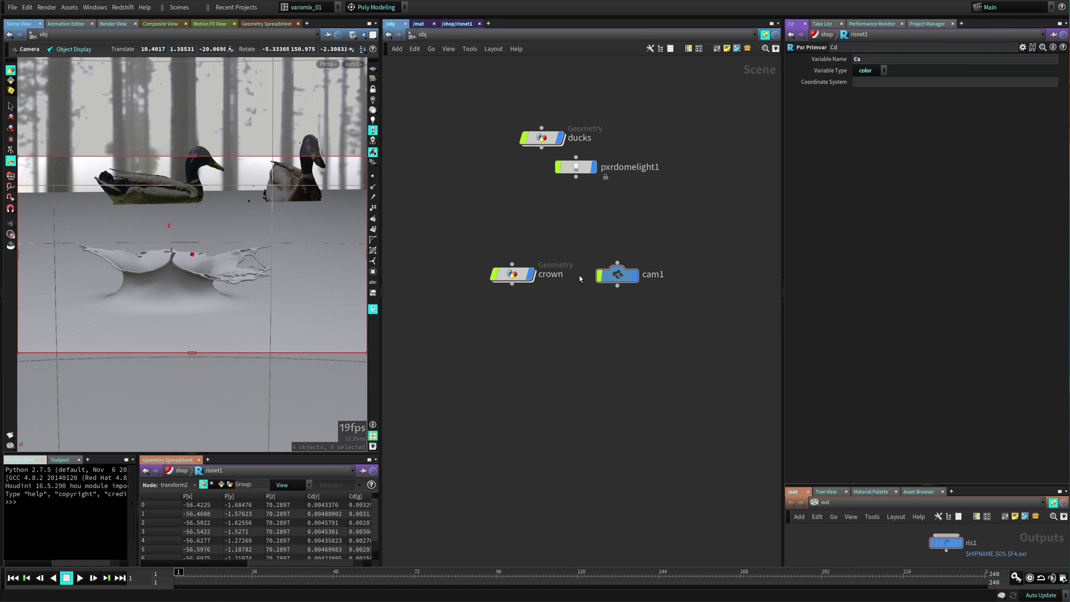
pyautogui.doubleClick(547, 139)
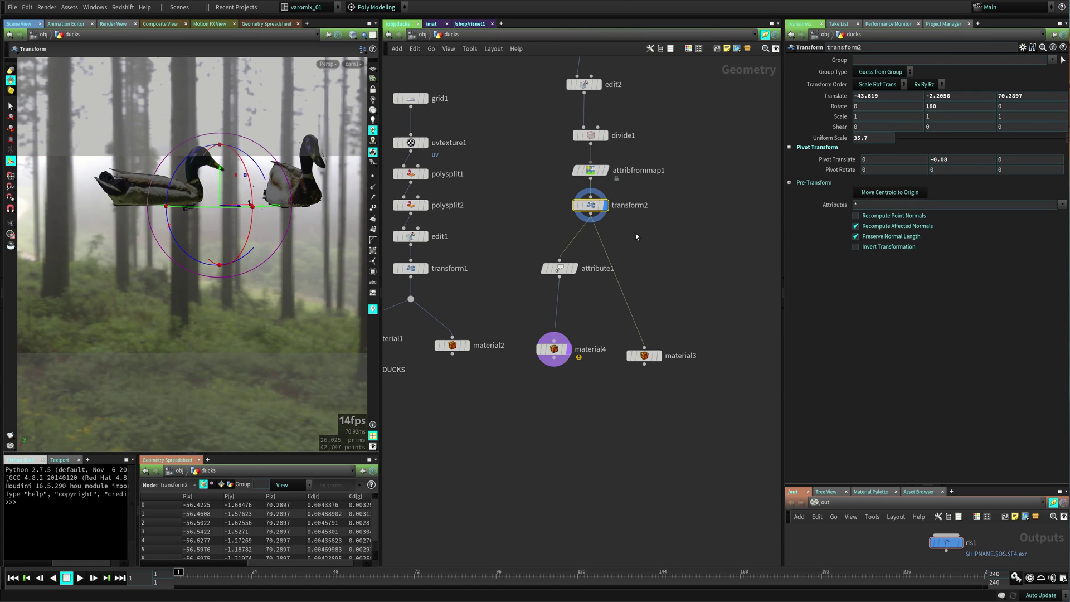
pyautogui.moveTo(563, 272)
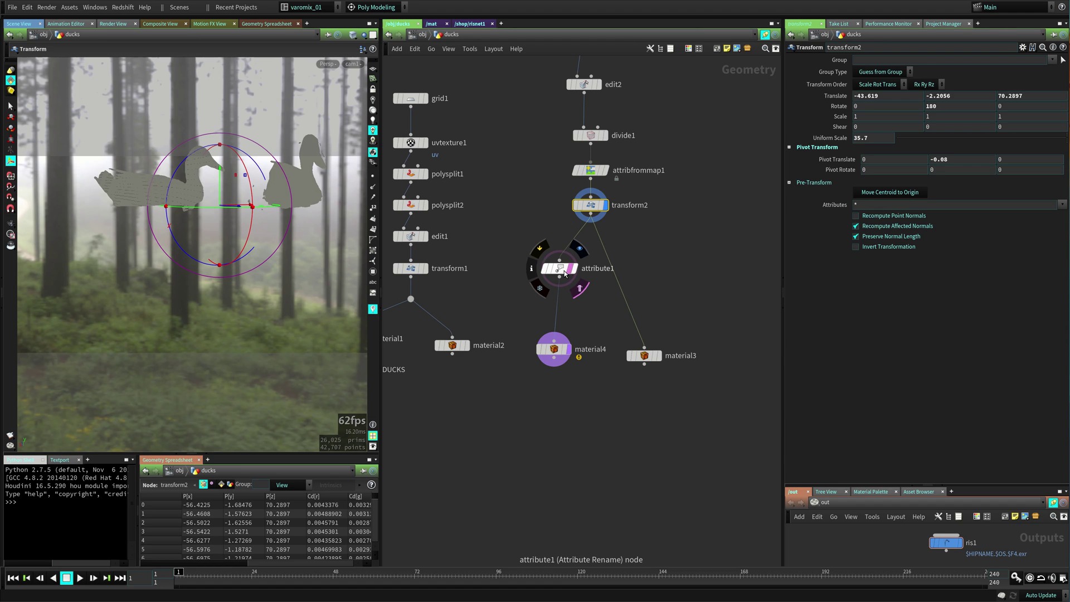
pyautogui.click(562, 270)
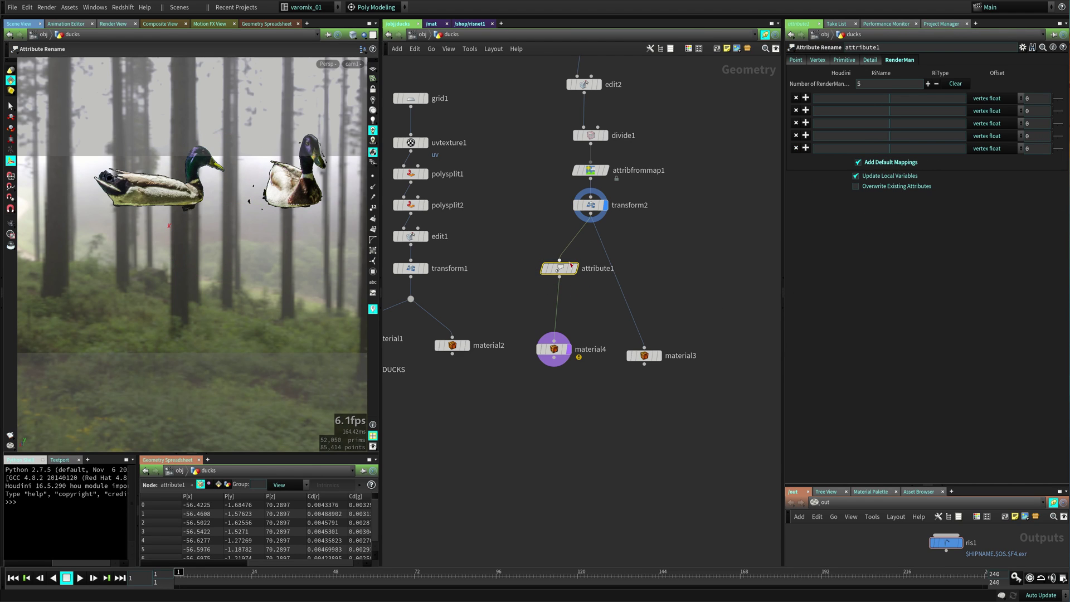
pyautogui.click(574, 261)
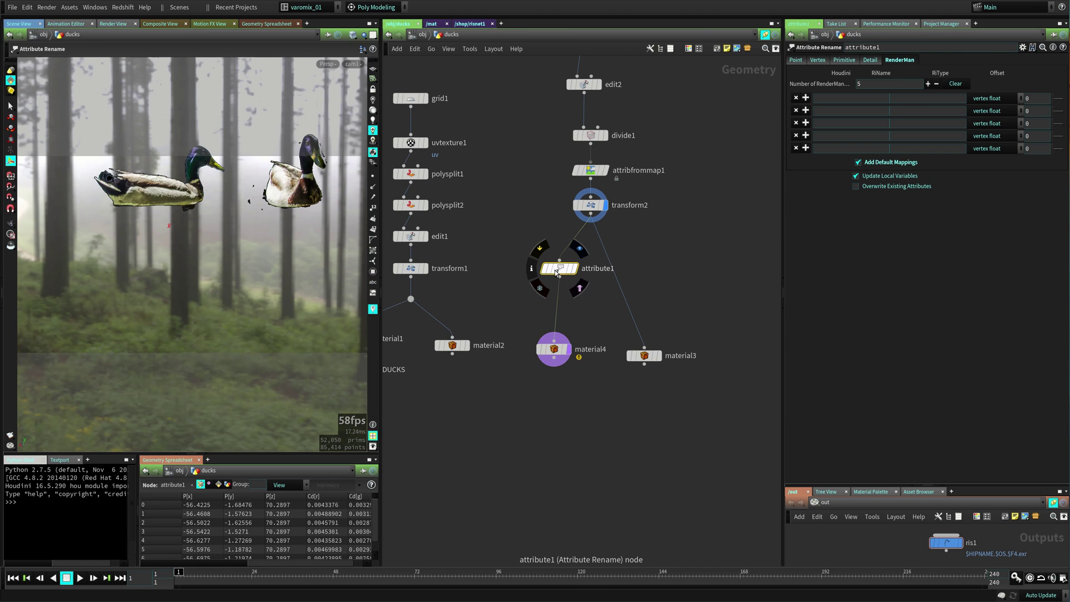
pyautogui.click(228, 485)
pyautogui.click(222, 498)
pyautogui.moveTo(224, 499); pyautogui.dragTo(269, 500)
pyautogui.click(226, 497)
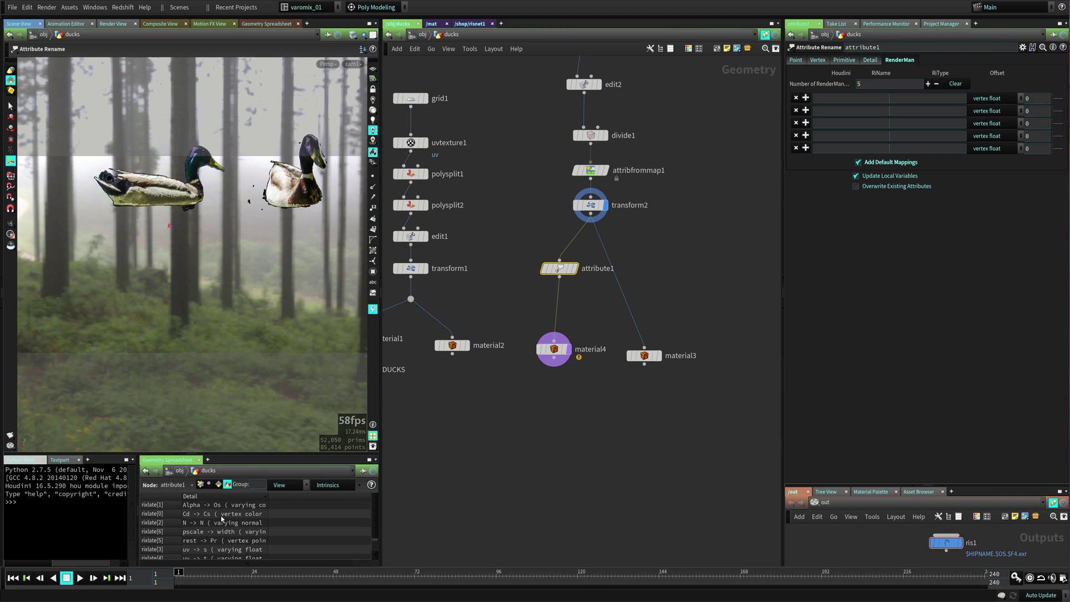
pyautogui.moveTo(268, 461); pyautogui.dragTo(267, 342)
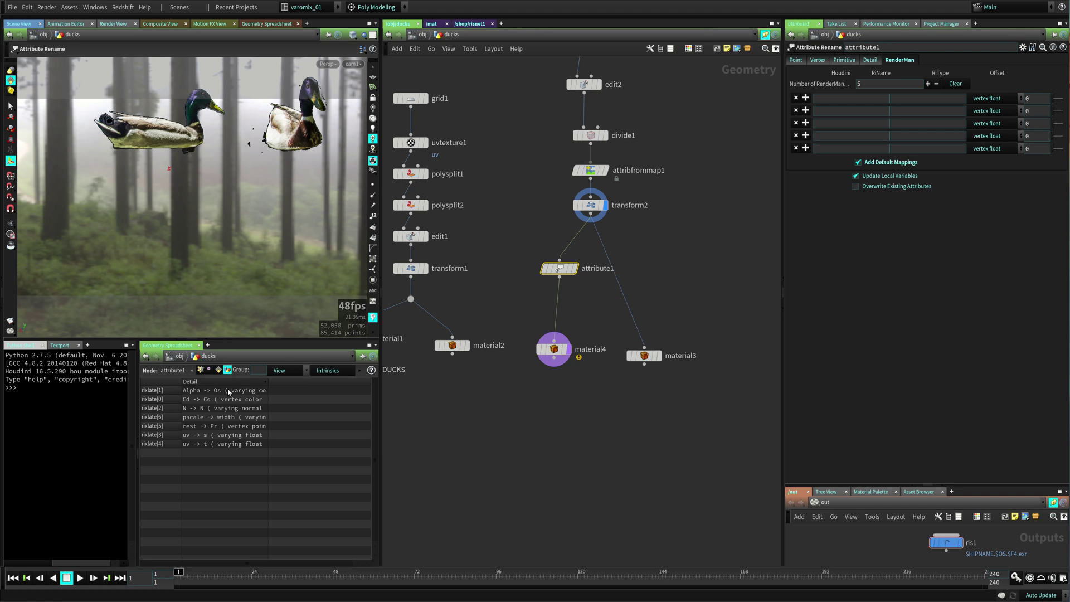
pyautogui.moveTo(368, 339); pyautogui.dragTo(405, 453)
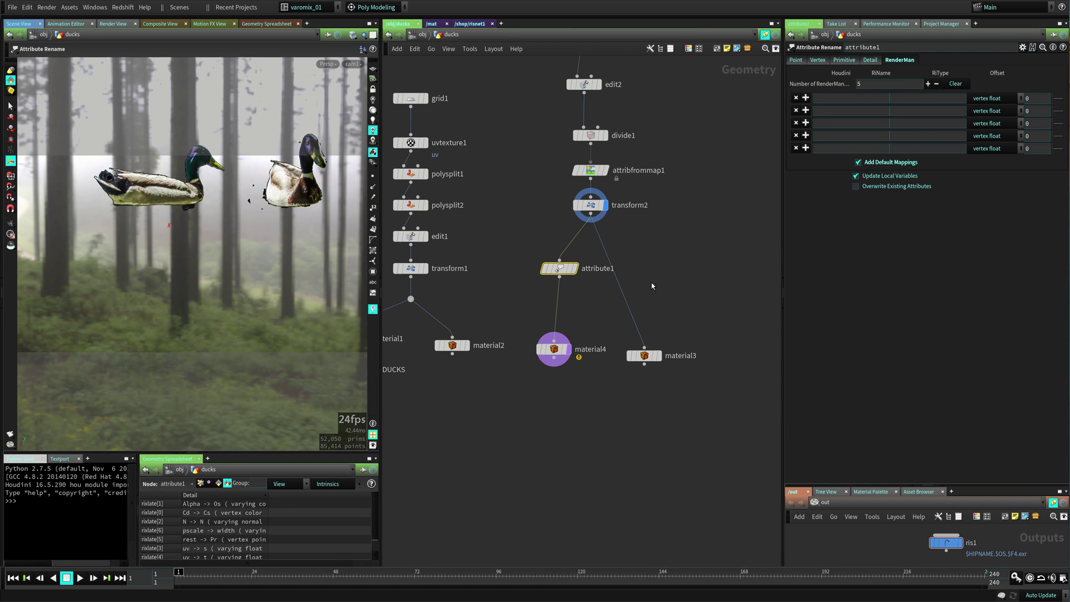
# Return to the object level and turn on camera visibility in pxrdomelight1's PRMan attributes.
pyautogui.press('u')
pyautogui.click(603, 174)
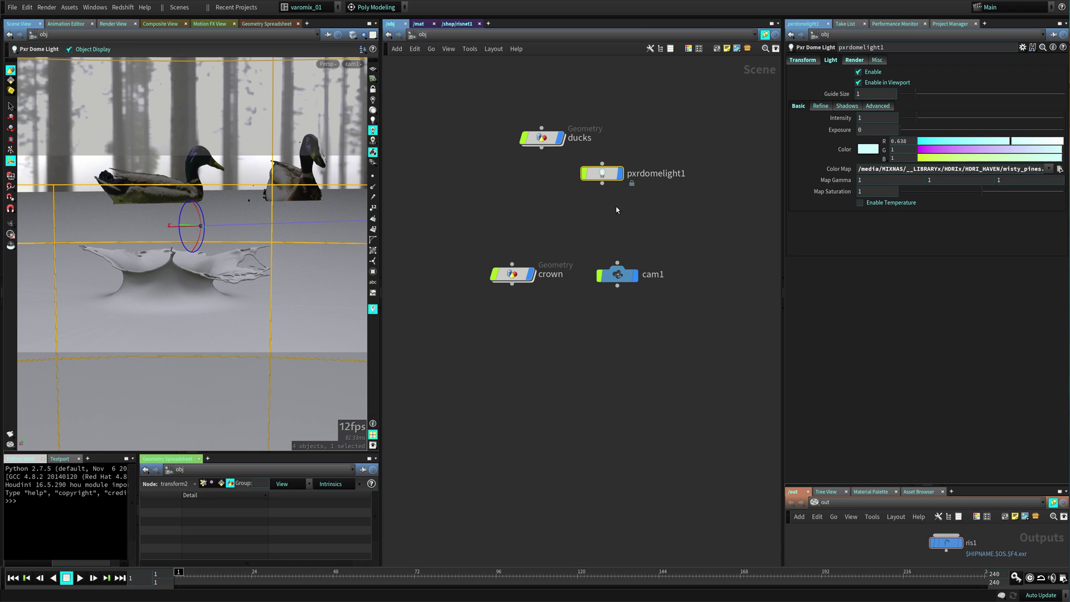
pyautogui.click(854, 60)
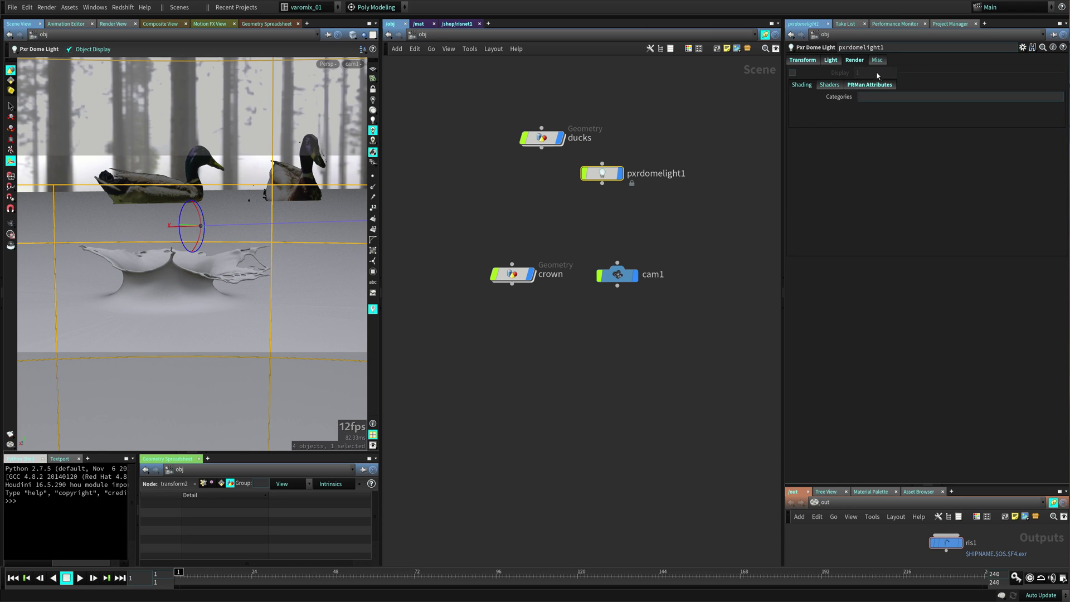
pyautogui.click(867, 86)
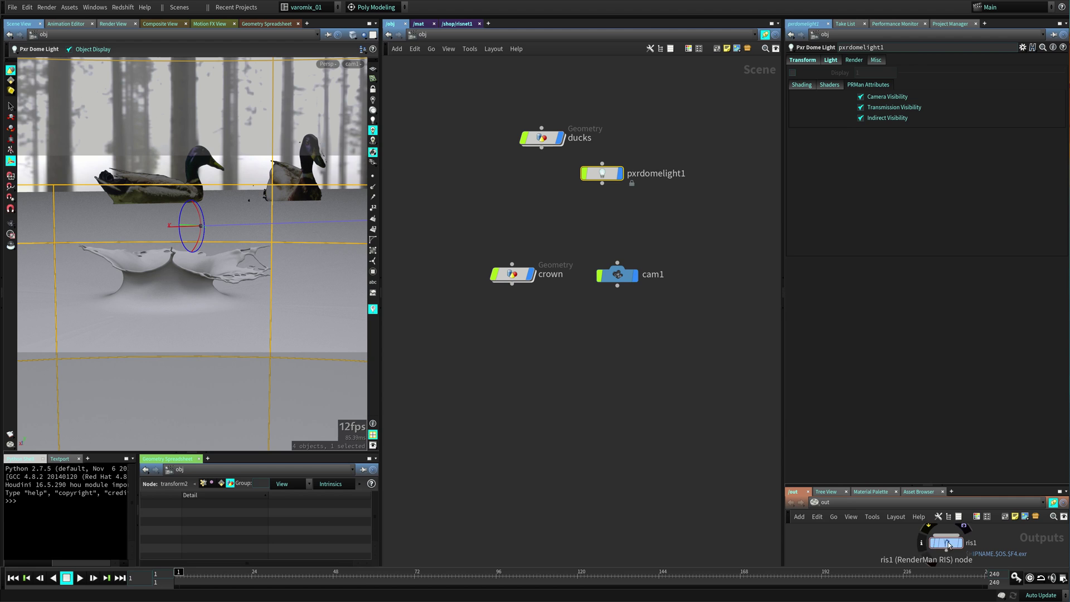
# Turn off ris1's camera resolution override, save the scene and render it at full resolution, repositioning the render window.
pyautogui.click(946, 542)
pyautogui.click(875, 119)
pyautogui.hotkey('ctrl', 's')
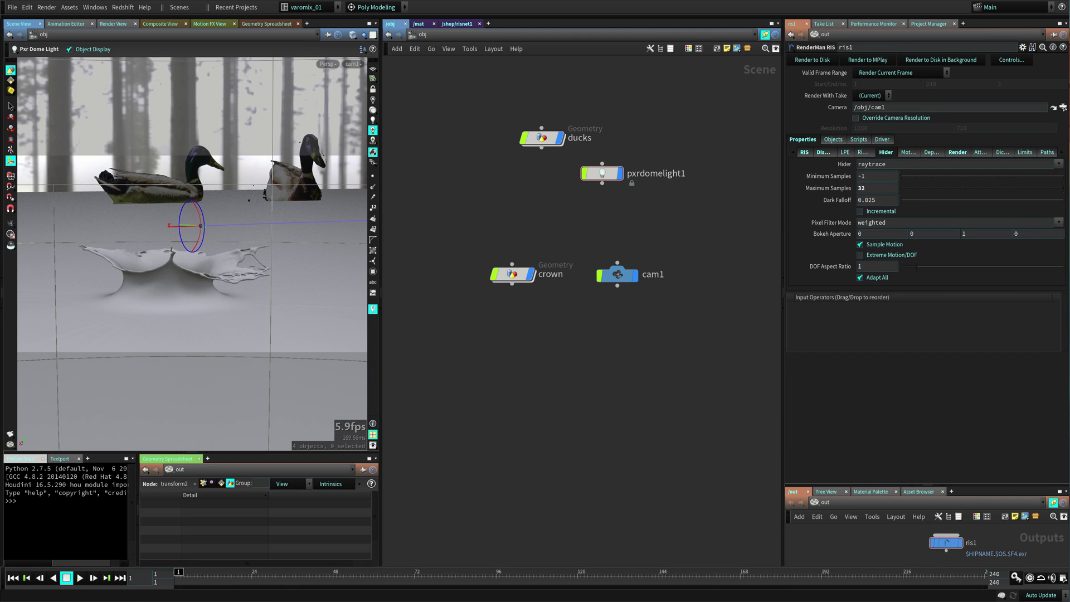
pyautogui.hotkey('alt', 'Tab')
pyautogui.hotkey('alt', 'Tab')
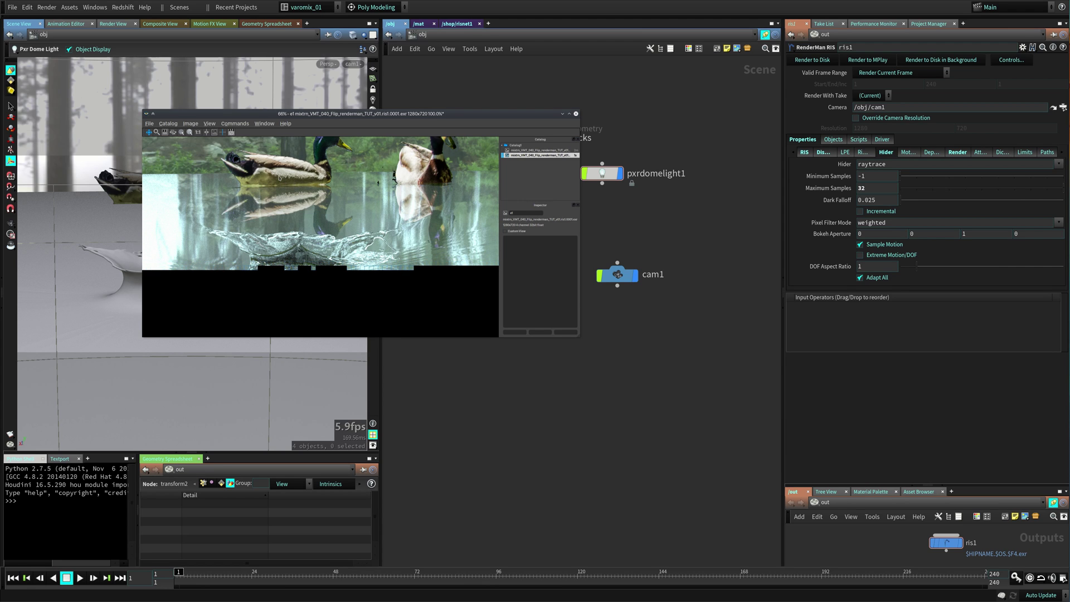
pyautogui.moveTo(477, 116); pyautogui.dragTo(397, 106)
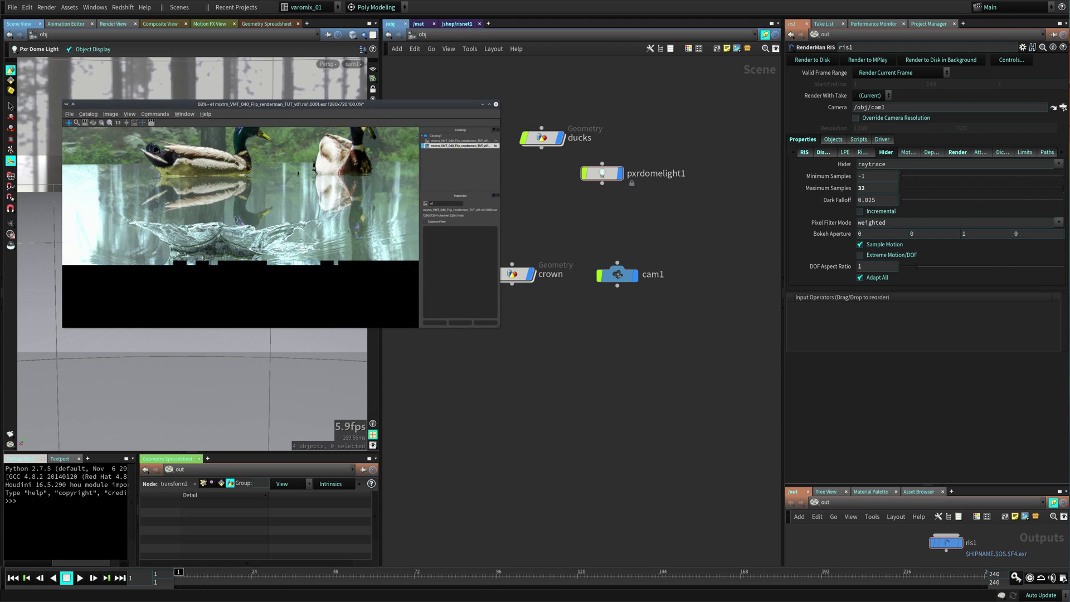
pyautogui.click(151, 123)
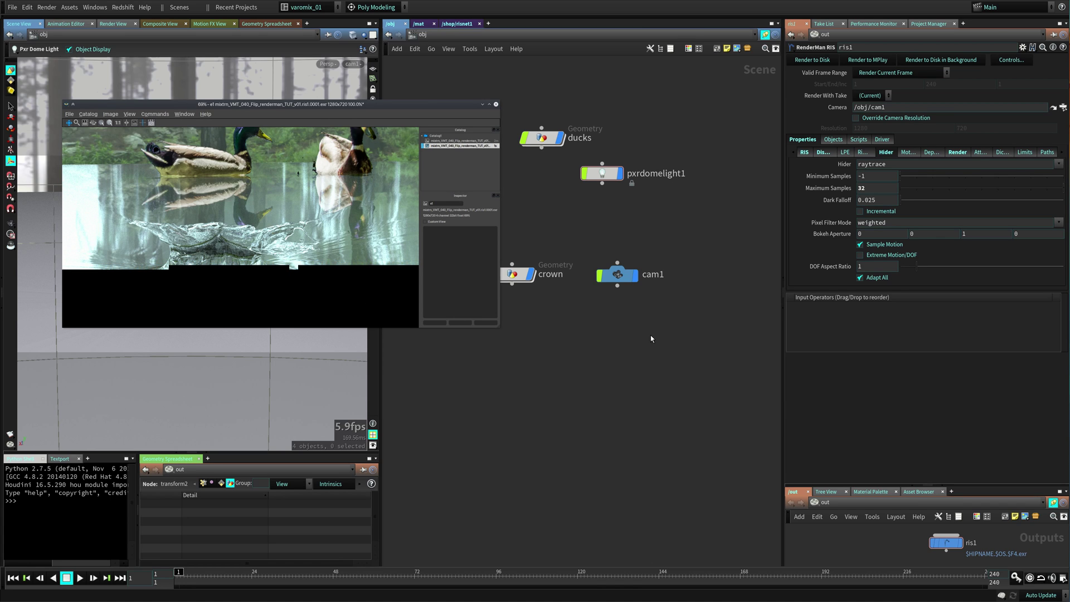
# Enable depth of field in ris1's render properties and check cam1's focus distance and F-stop.
pyautogui.click(947, 543)
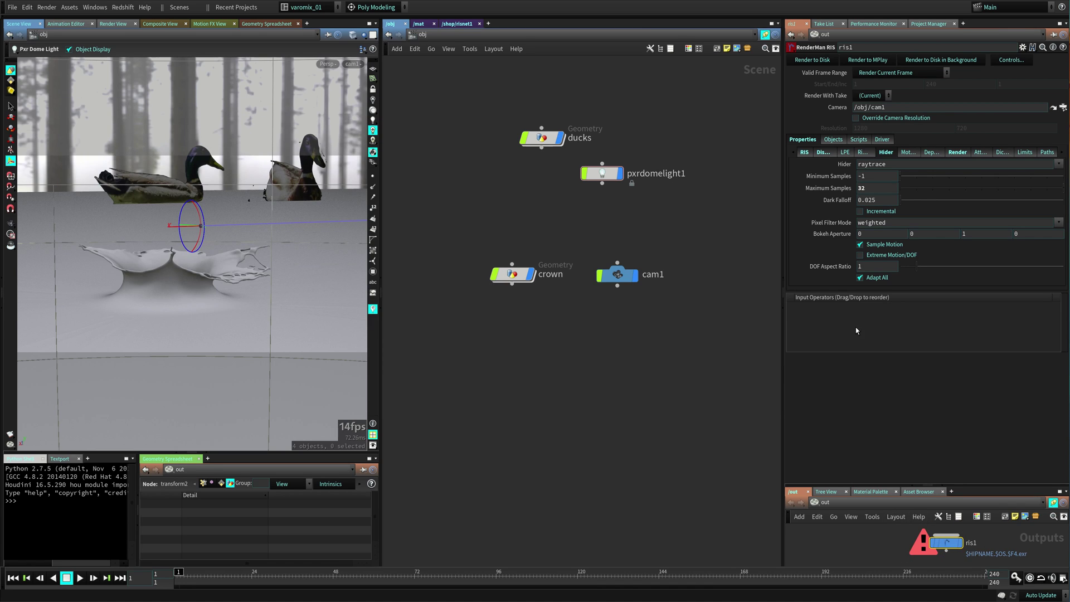
pyautogui.click(958, 152)
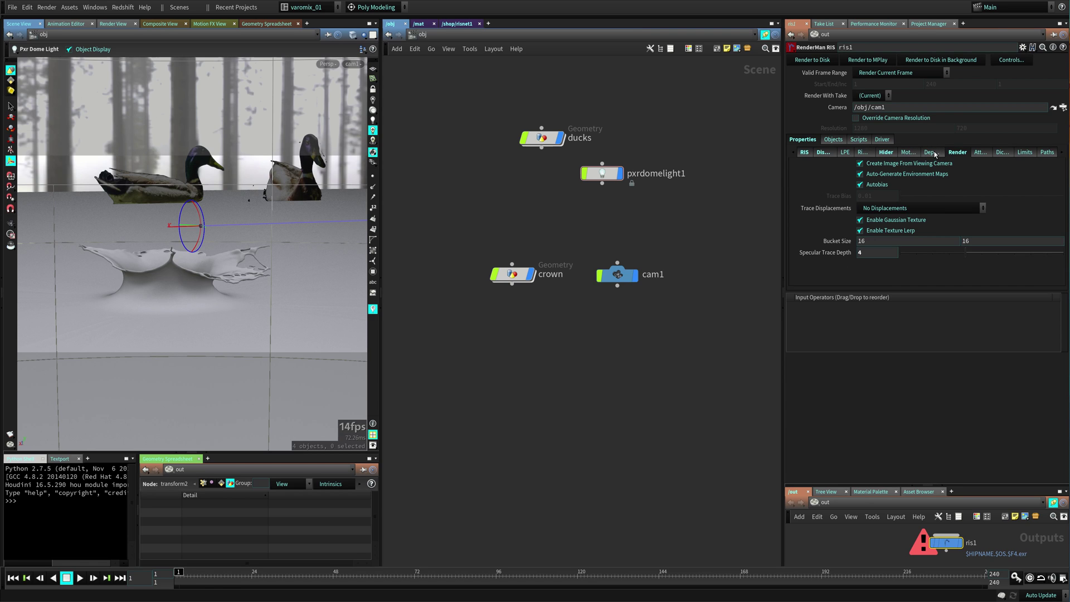
pyautogui.click(932, 152)
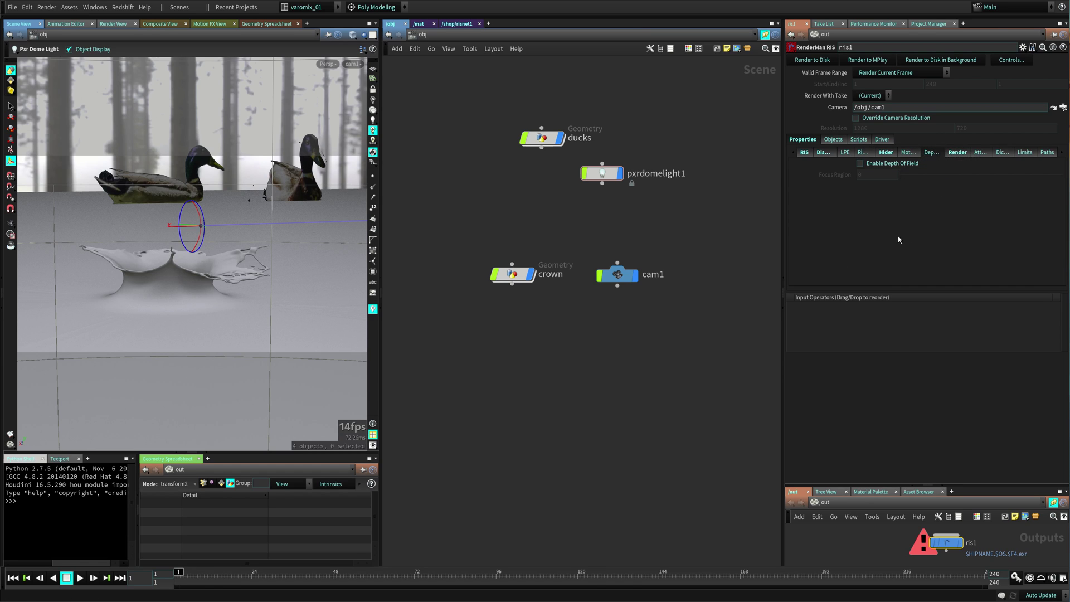
pyautogui.click(891, 164)
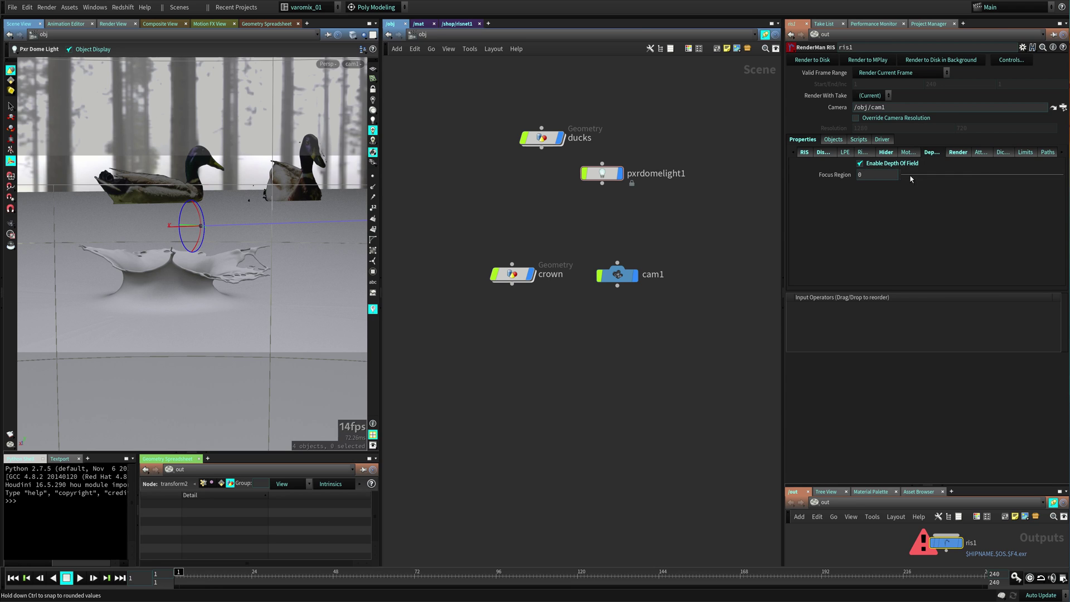
pyautogui.click(623, 274)
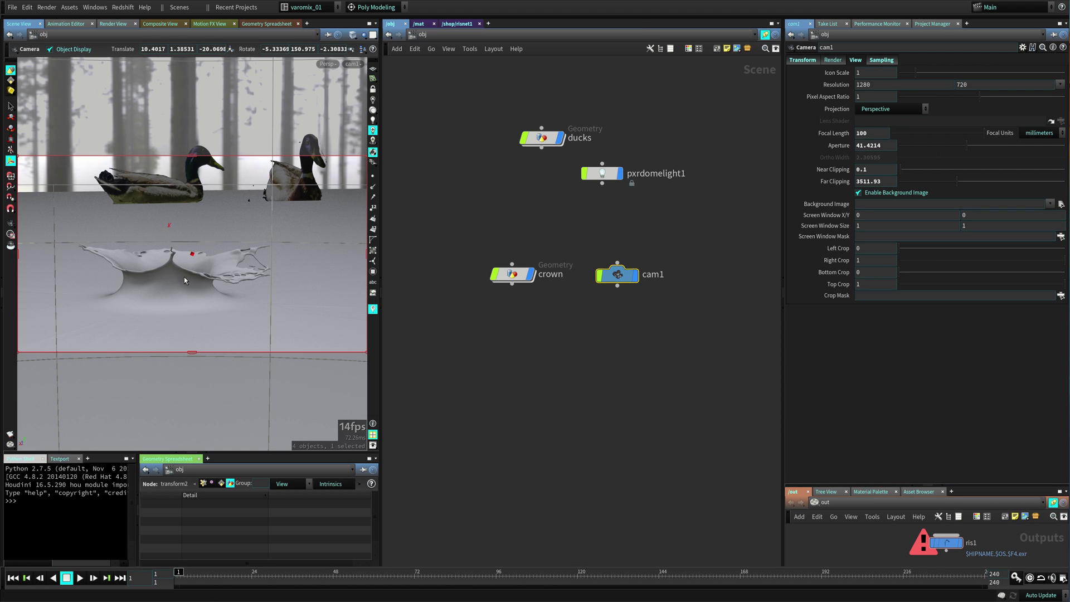
pyautogui.click(833, 60)
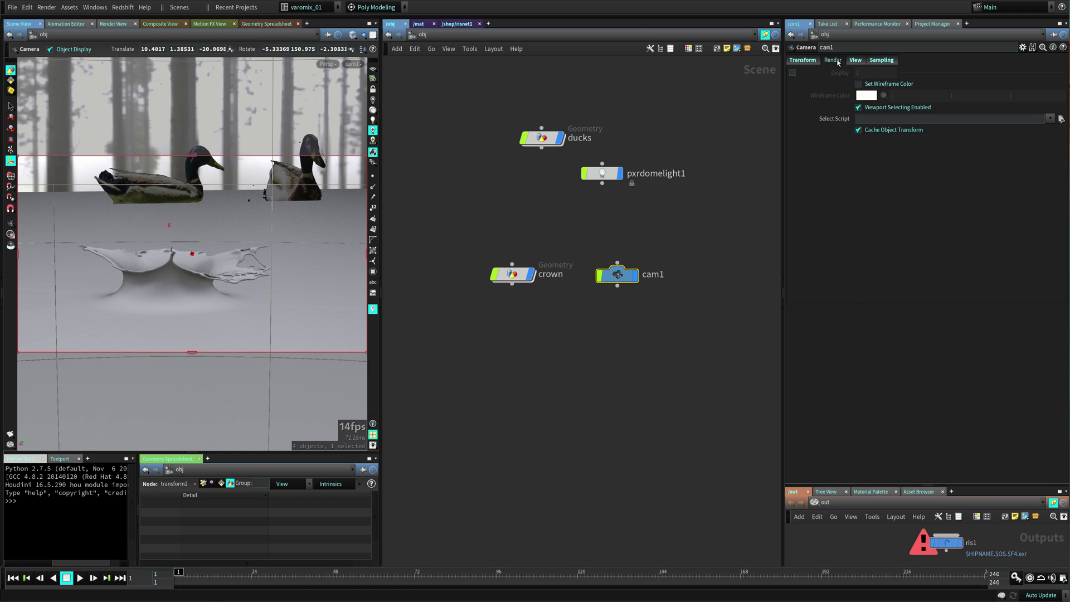
pyautogui.click(886, 60)
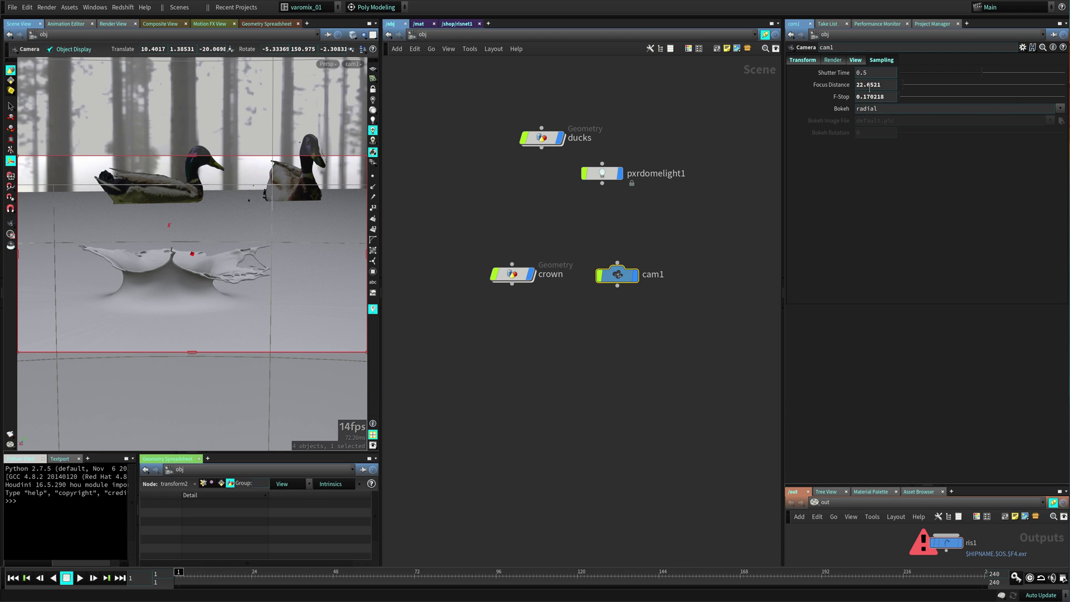
# Save the scene, render ris1 with depth of field, and move the render window off the viewport.
pyautogui.click(935, 543)
pyautogui.hotkey('ctrl', 's')
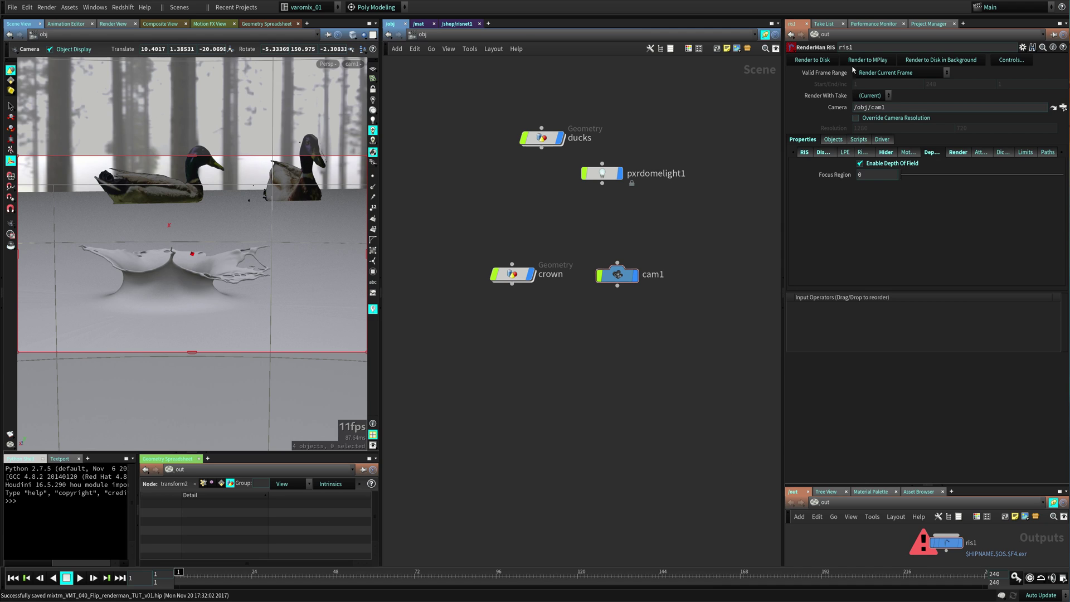
pyautogui.click(823, 61)
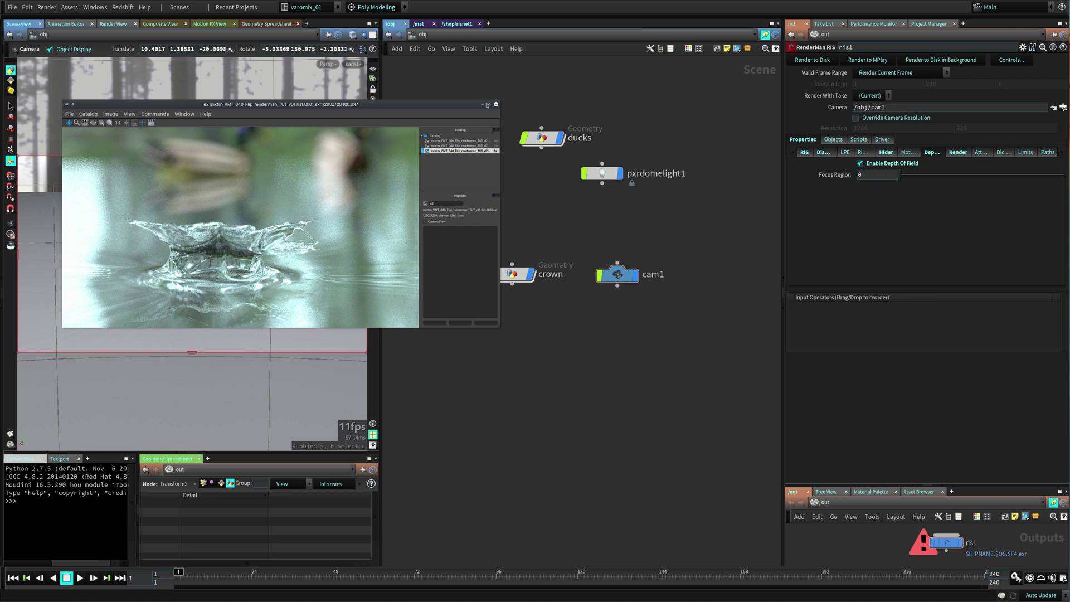
pyautogui.moveTo(485, 105); pyautogui.dragTo(830, 310)
# Select cam1 and examine the crown splash from a viewpoint outside the camera.
pyautogui.click(617, 273)
pyautogui.keyDown('alt'); pyautogui.moveTo(257, 290); pyautogui.dragTo(213, 294, button='right'); pyautogui.keyUp('alt')
pyautogui.moveTo(213, 293)
pyautogui.keyDown('alt'); pyautogui.mouseDown()
pyautogui.moveTo(159, 285)
pyautogui.moveTo(222, 277)
pyautogui.mouseUp(); pyautogui.keyUp('alt')
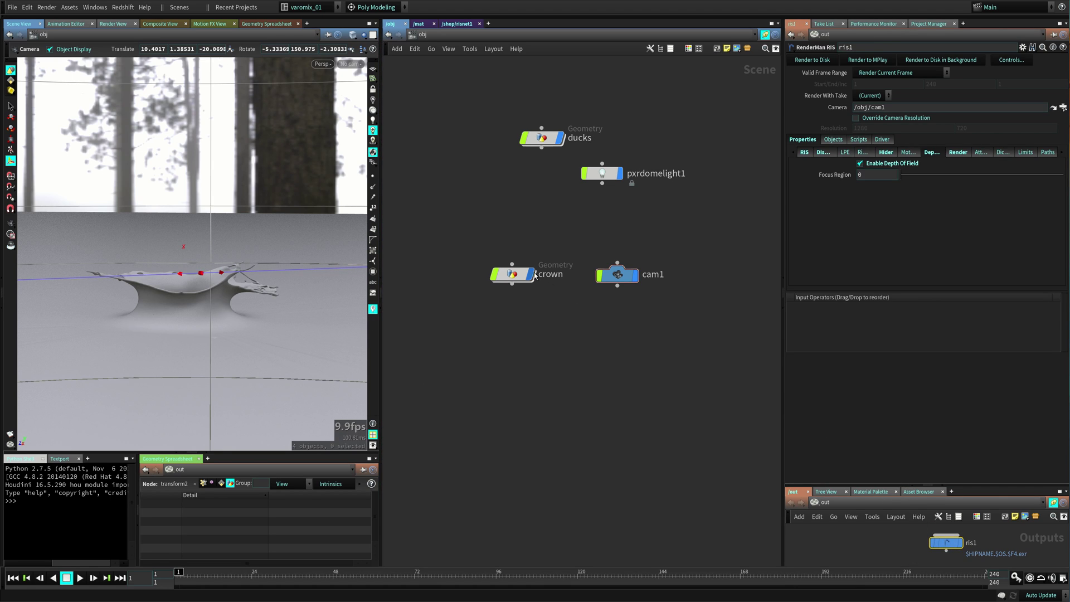
# Turn on incremental rendering in ris1's hider settings.
pyautogui.click(824, 153)
pyautogui.click(886, 152)
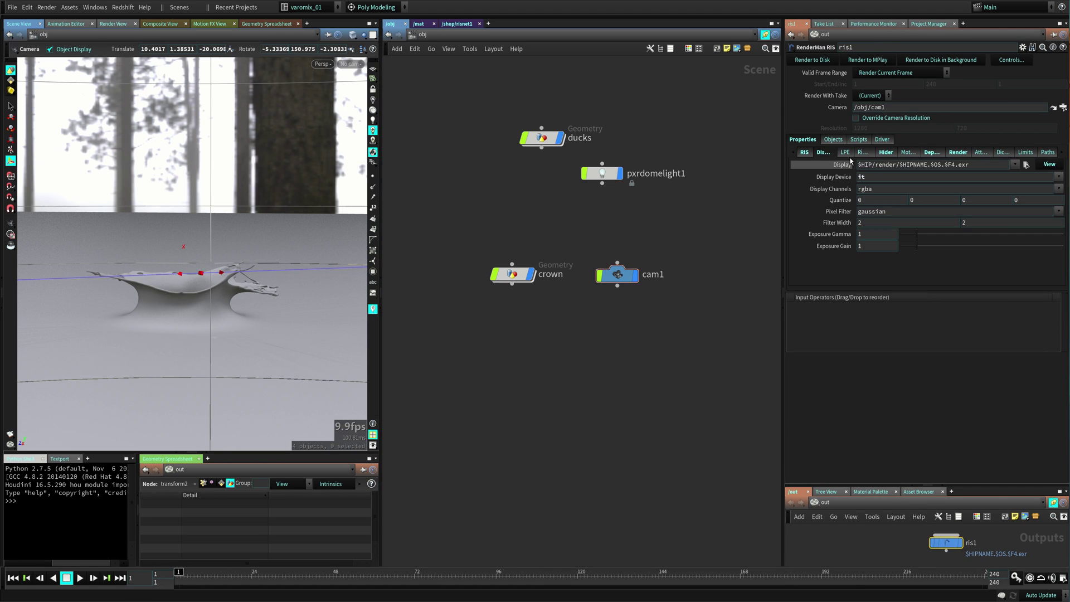
pyautogui.click(874, 211)
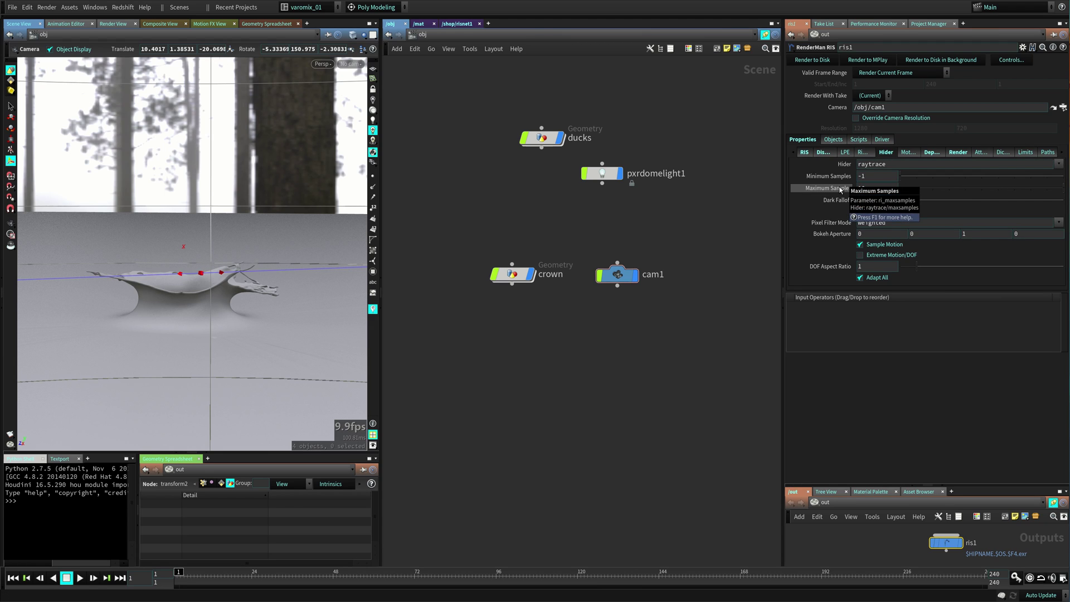
# Set ris1's specular trace depth to 6 and render the frame again.
pyautogui.click(958, 152)
pyautogui.click(872, 252)
pyautogui.write('6')
pyautogui.press('Return')
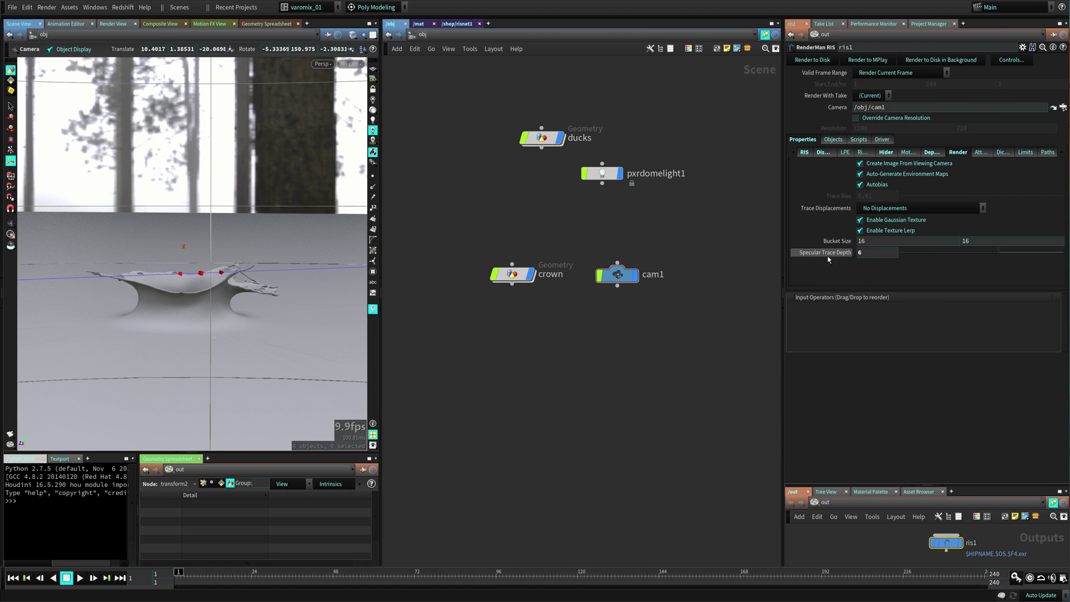
pyautogui.click(827, 59)
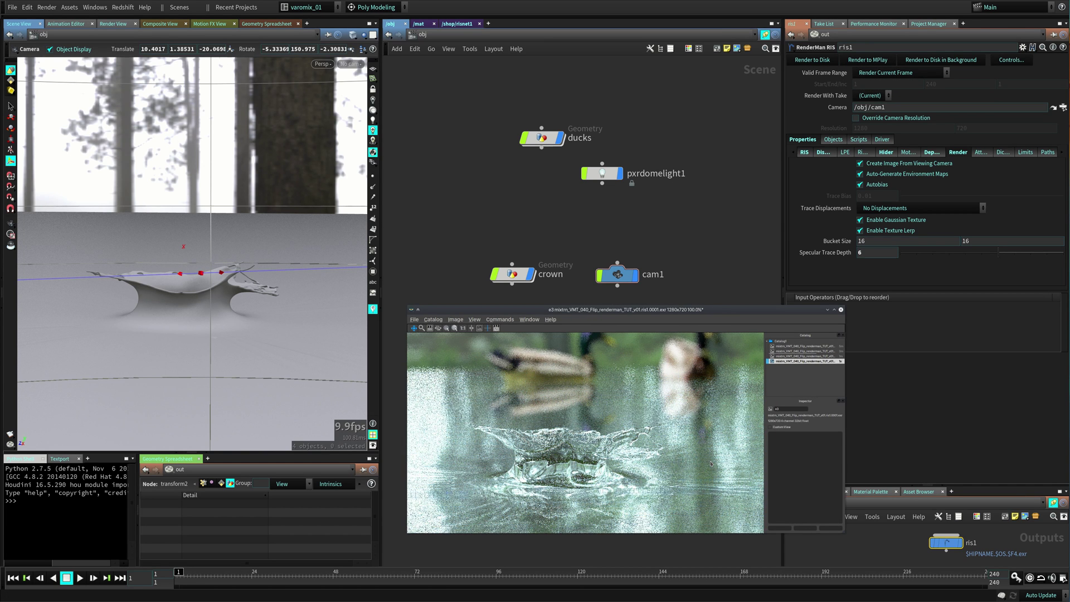
# Compare the latest render with the previous depth-of-field render in the image catalog, and reposition the render window.
pyautogui.click(805, 356)
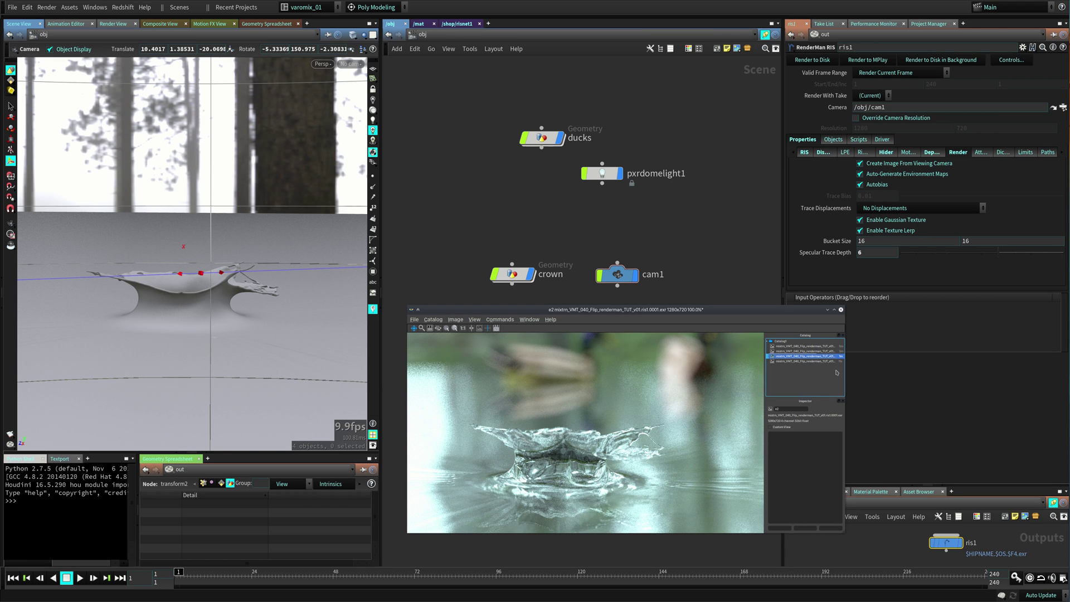
pyautogui.press('Down')
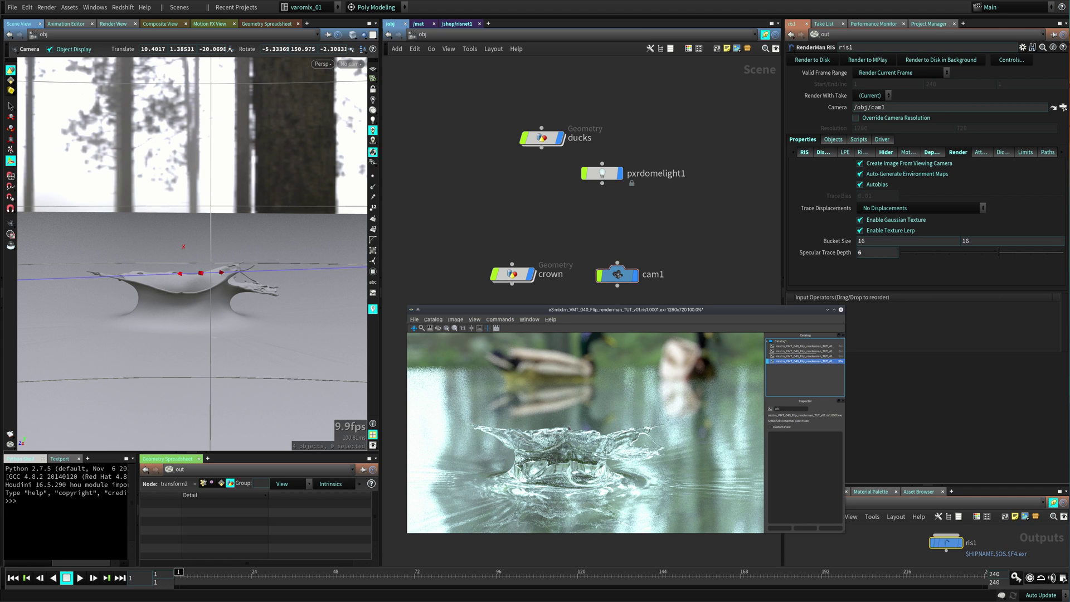
pyautogui.click(801, 357)
pyautogui.click(801, 362)
pyautogui.click(799, 356)
pyautogui.click(798, 361)
pyautogui.click(799, 356)
pyautogui.click(800, 361)
pyautogui.moveTo(711, 316); pyautogui.dragTo(522, 215)
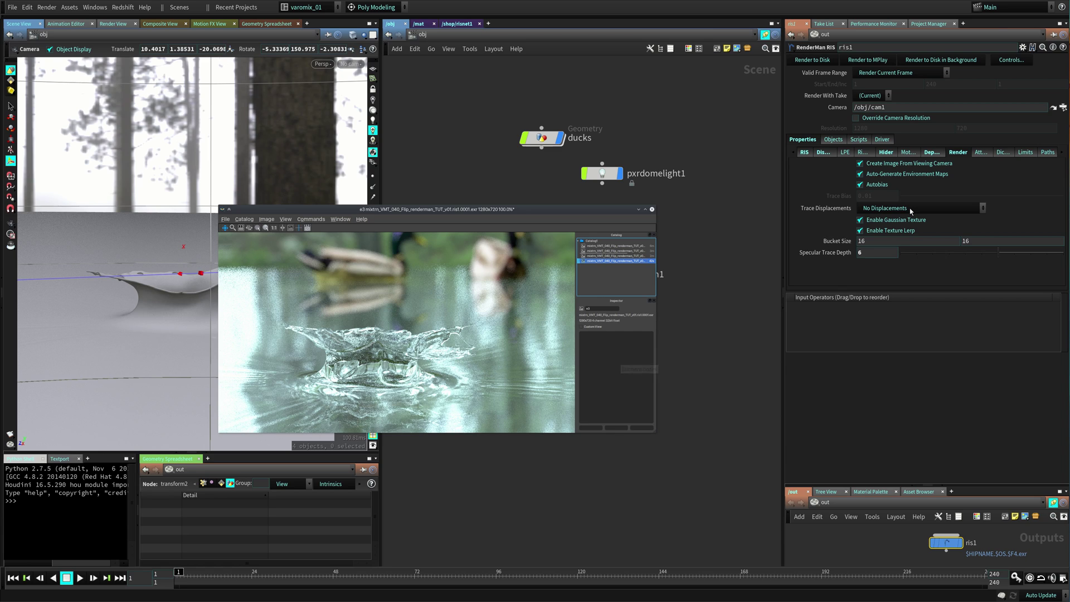
# Set ris1's maximum samples to 256 and turn off incremental rendering.
pyautogui.click(873, 252)
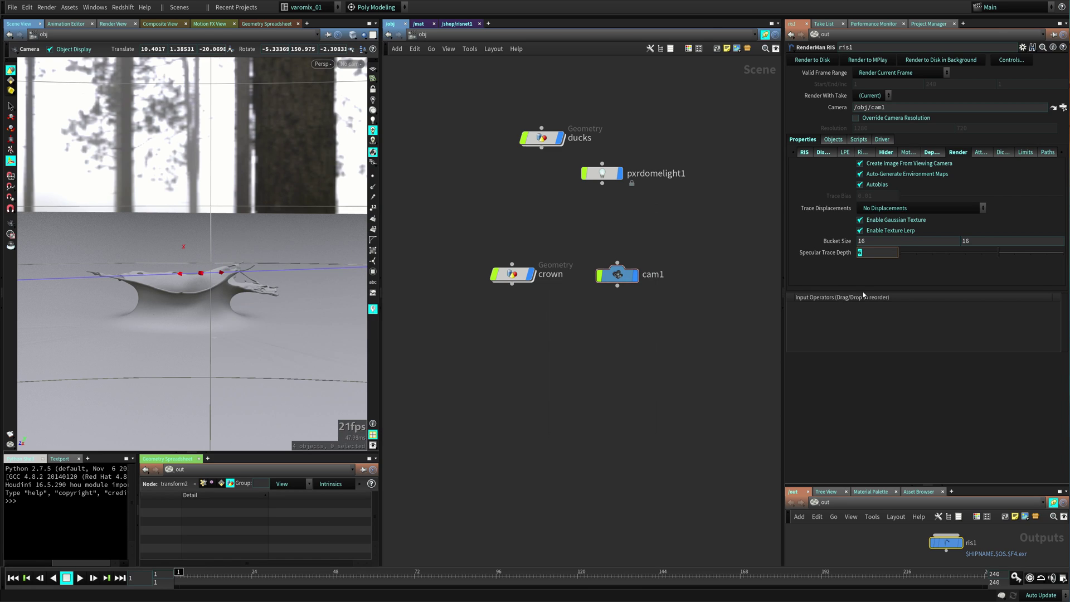
pyautogui.click(886, 153)
pyautogui.doubleClick(862, 191)
pyautogui.write('256')
pyautogui.press('Return')
pyautogui.click(878, 213)
# Review ris1's display settings and its assigned integrator path.
pyautogui.click(823, 153)
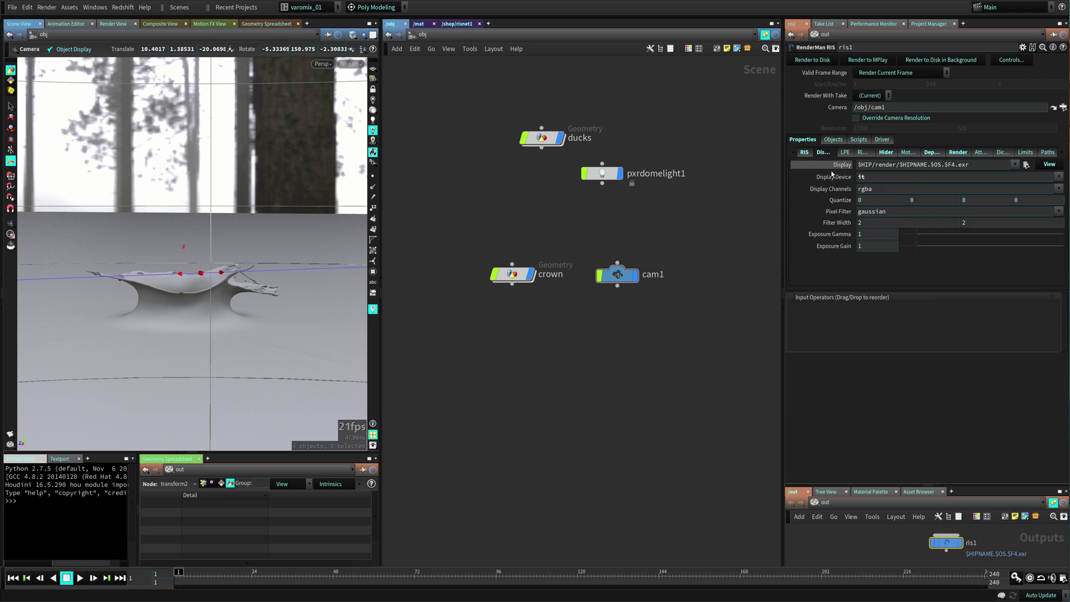
pyautogui.click(804, 152)
pyautogui.click(882, 118)
pyautogui.click(914, 118)
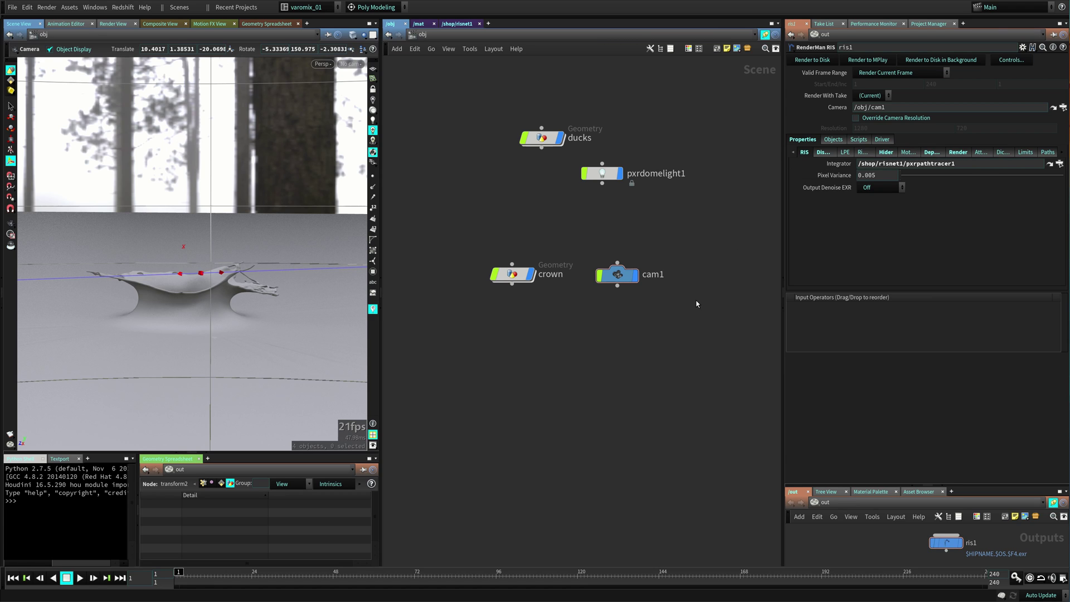
pyautogui.doubleClick(919, 165)
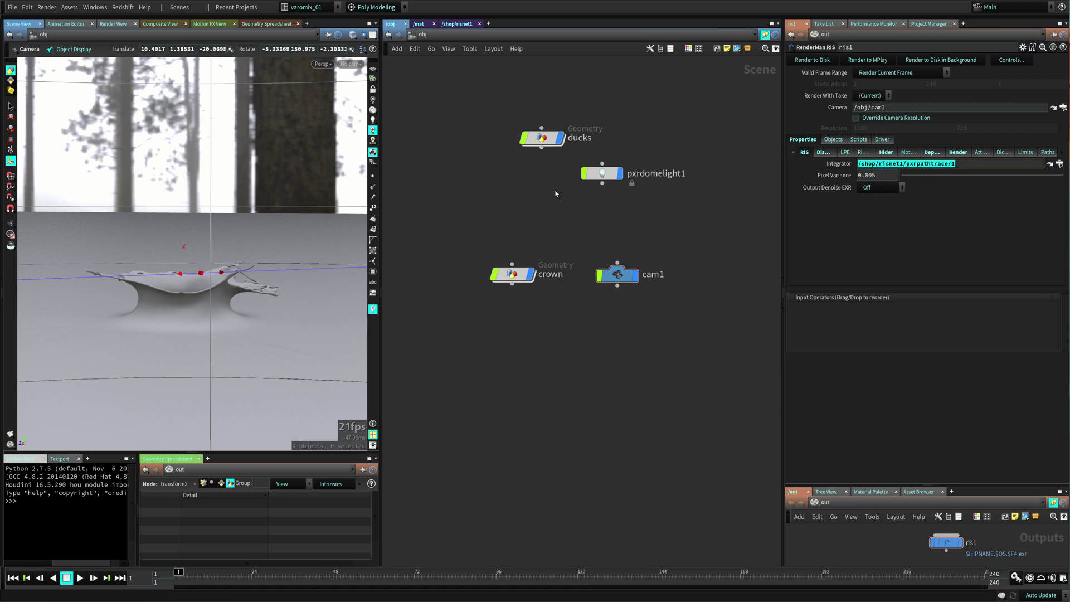
# Add a Pxr UPBP integrator node to risnet1, placed below the pxr_ducks shader.
pyautogui.click(463, 24)
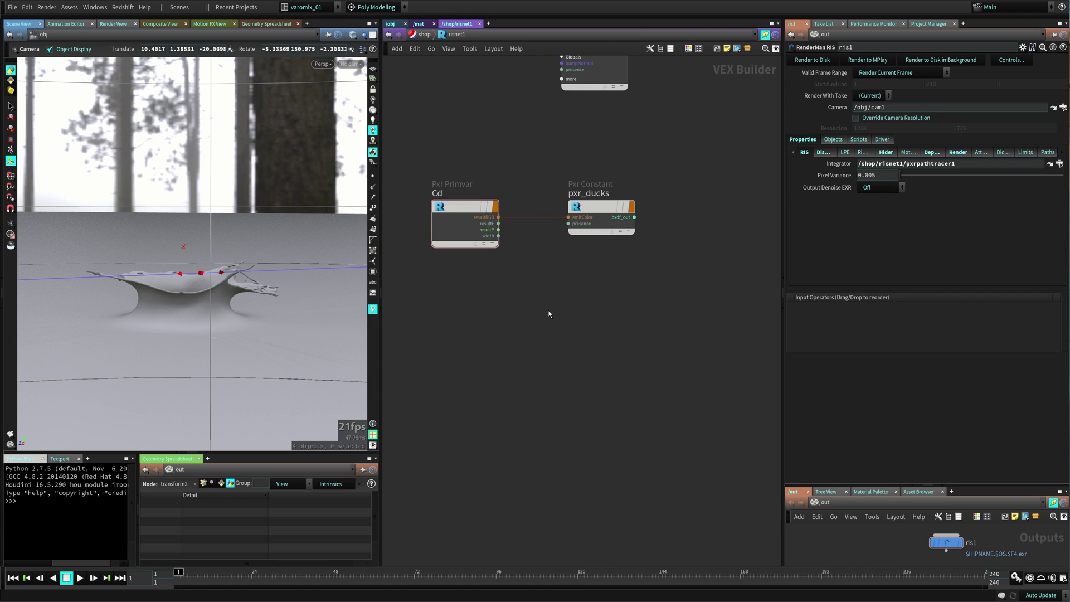
pyautogui.press('Tab')
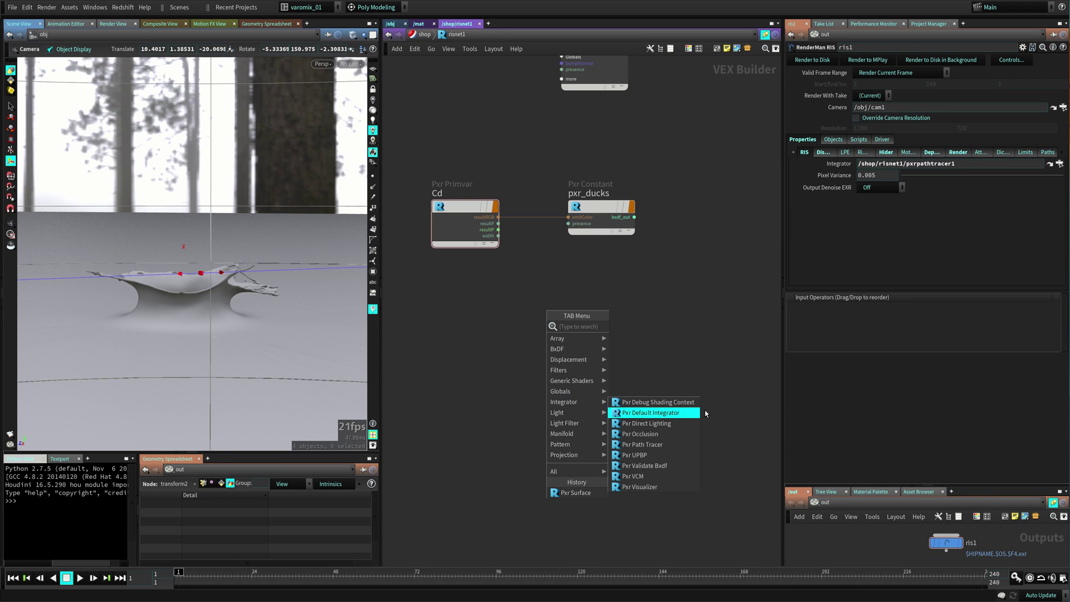
pyautogui.moveTo(580, 407)
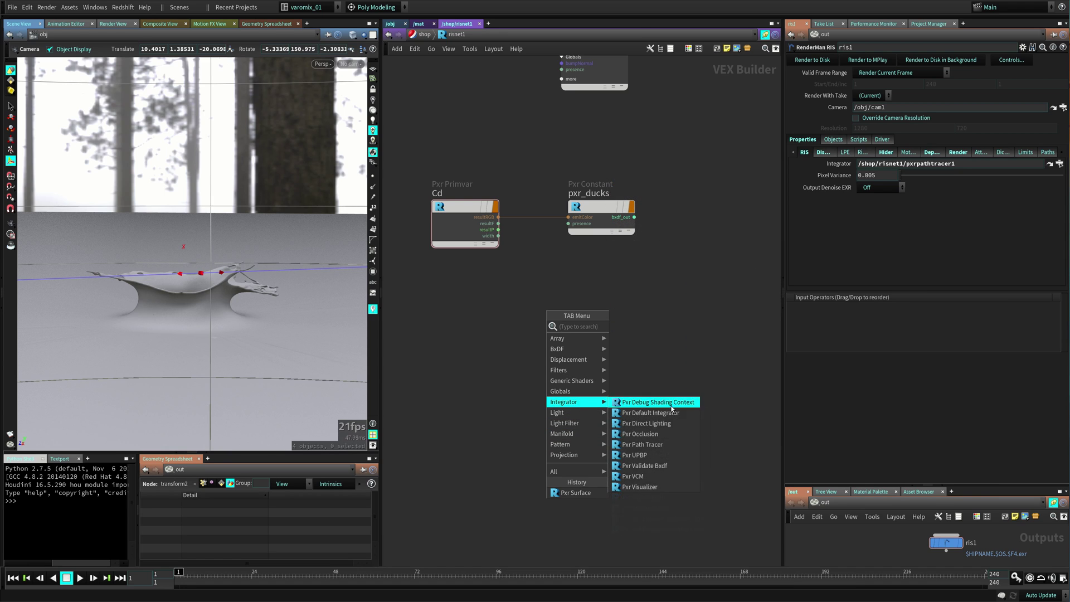
pyautogui.click(645, 460)
pyautogui.click(626, 313)
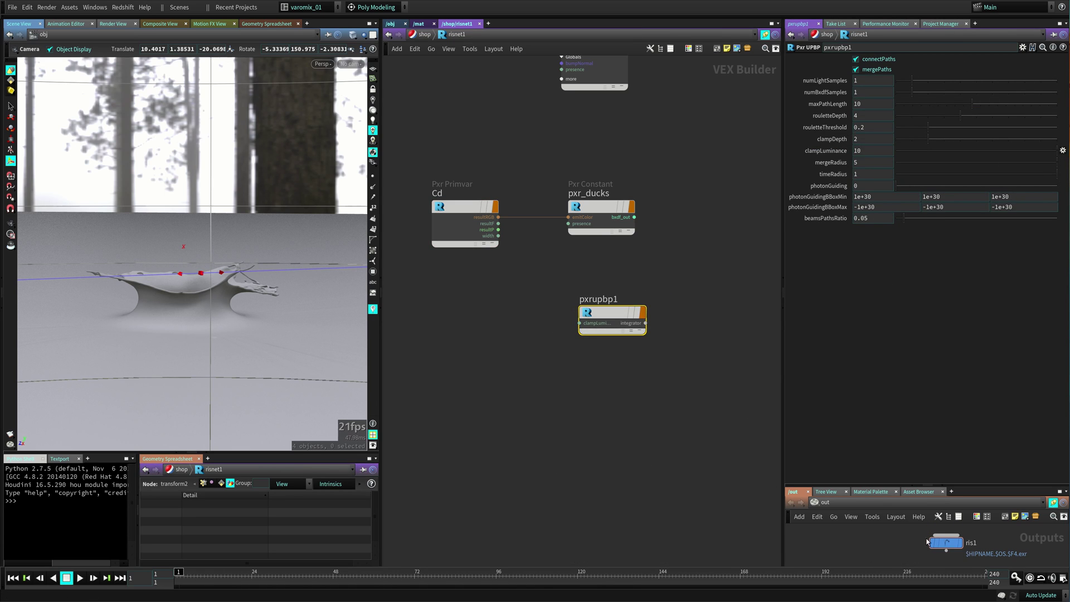
# Set ris1's integrator to /shop/risnet1/pxrupbp1 and line up that node under pxr_ducks.
pyautogui.click(946, 544)
pyautogui.click(1051, 164)
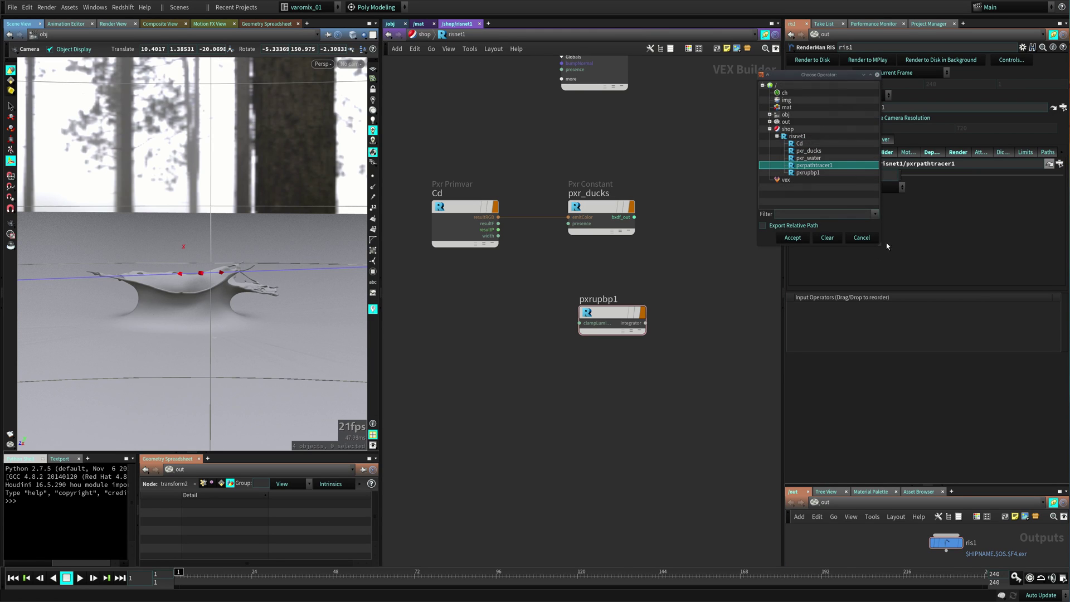
pyautogui.doubleClick(808, 172)
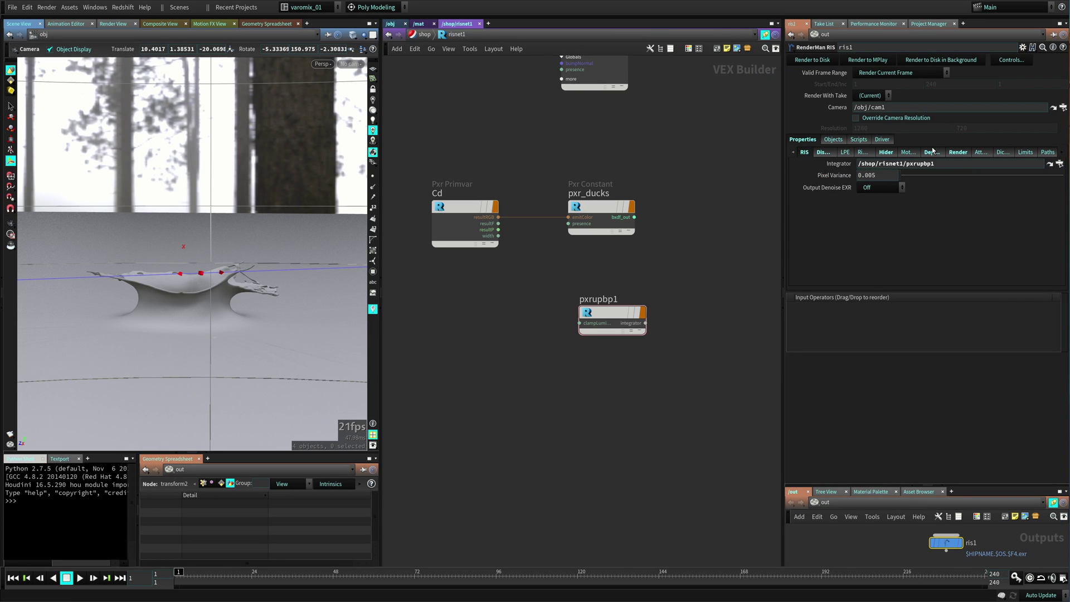
pyautogui.moveTo(607, 322); pyautogui.dragTo(591, 299)
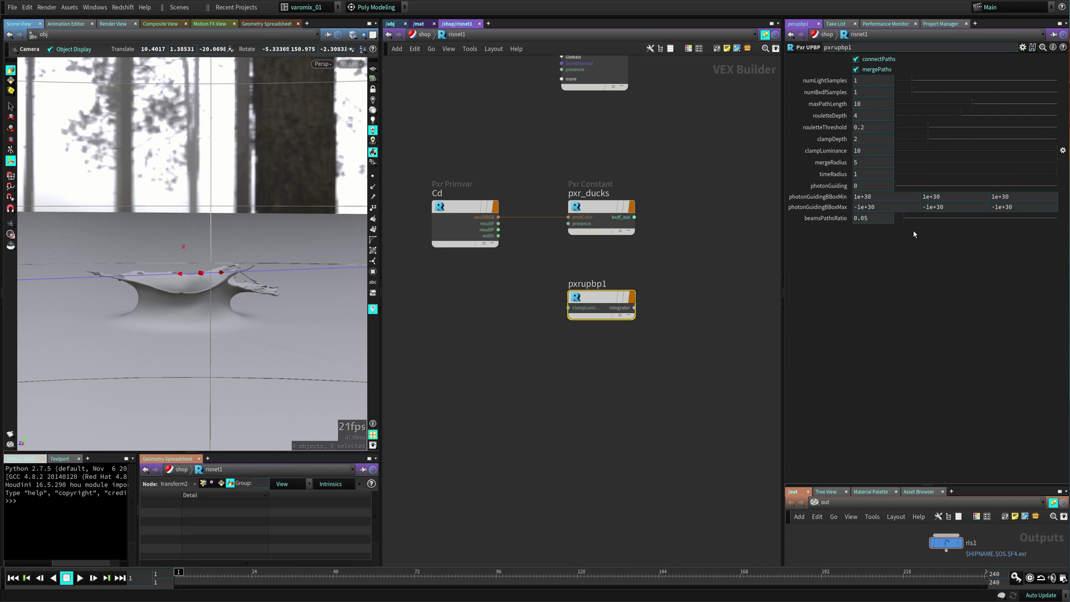
# Review ris1's render settings, including display, objects, scripts, hider, motion blur and depth of field.
pyautogui.click(953, 543)
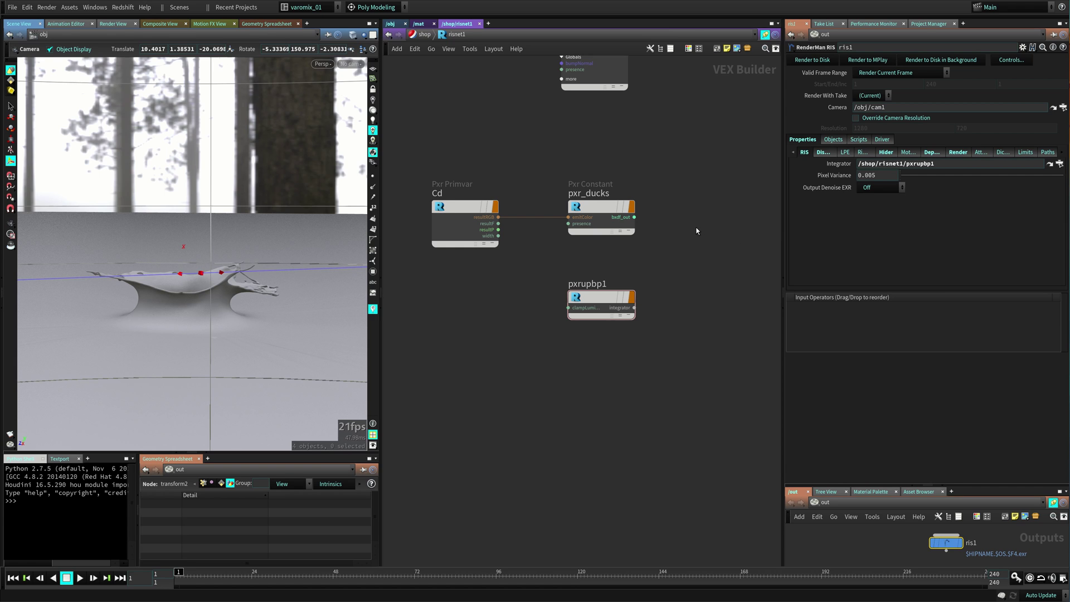
pyautogui.click(824, 152)
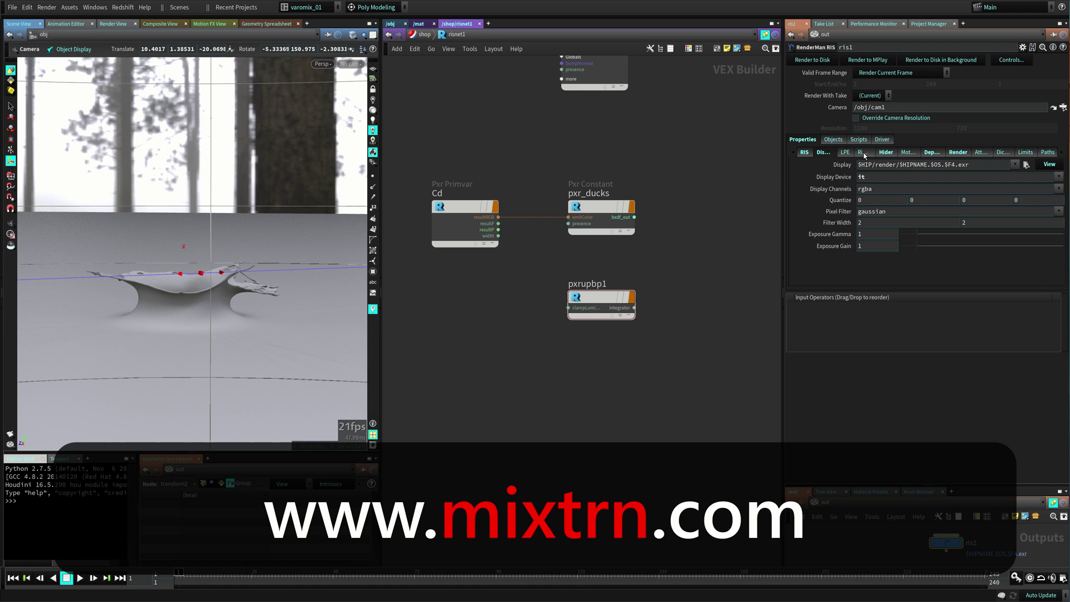
pyautogui.click(834, 140)
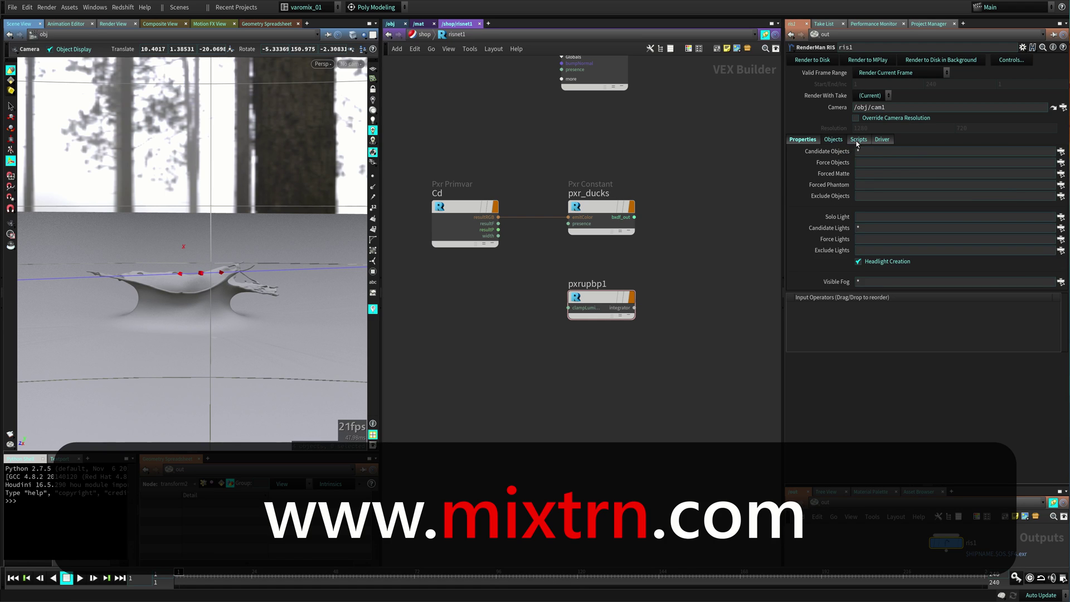
pyautogui.click(858, 142)
pyautogui.click(804, 141)
pyautogui.click(844, 152)
pyautogui.click(863, 153)
pyautogui.click(886, 153)
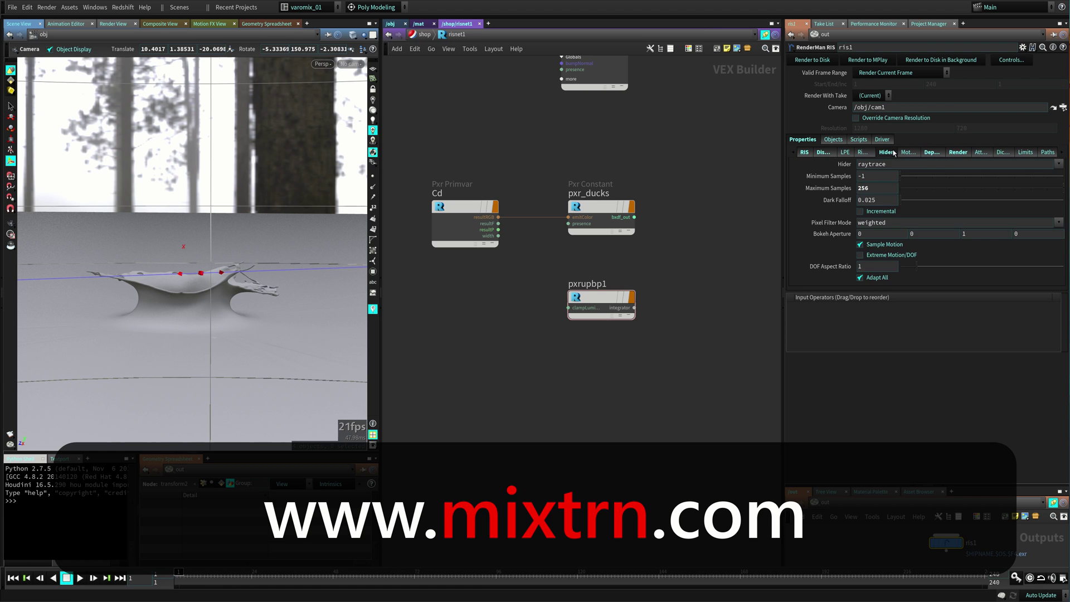
pyautogui.click(910, 153)
pyautogui.click(936, 154)
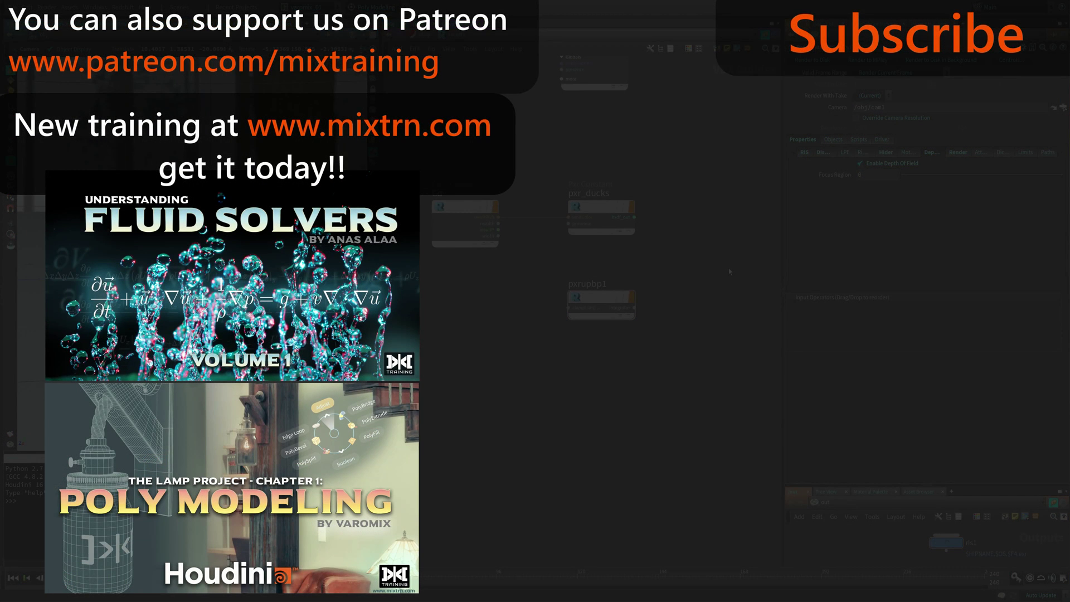